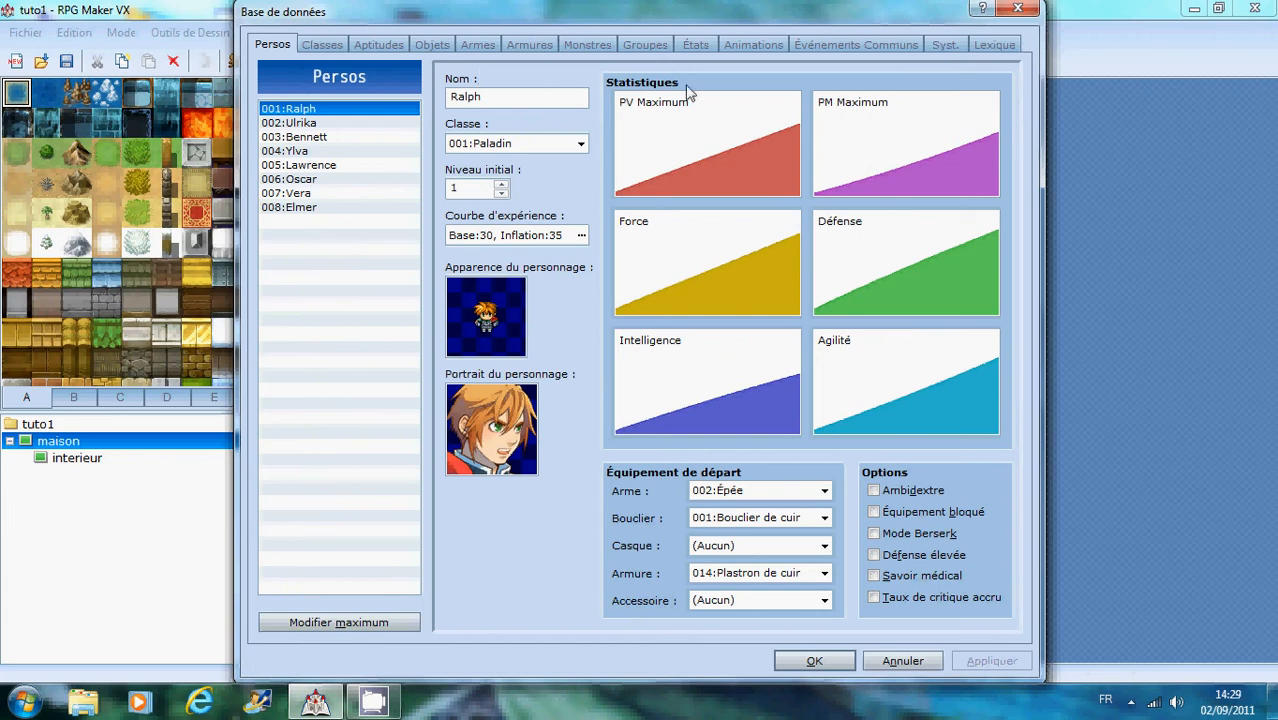
- Change the game's vocabulary term for Force to "attak" in the database's Lexique settings
click(994, 46)
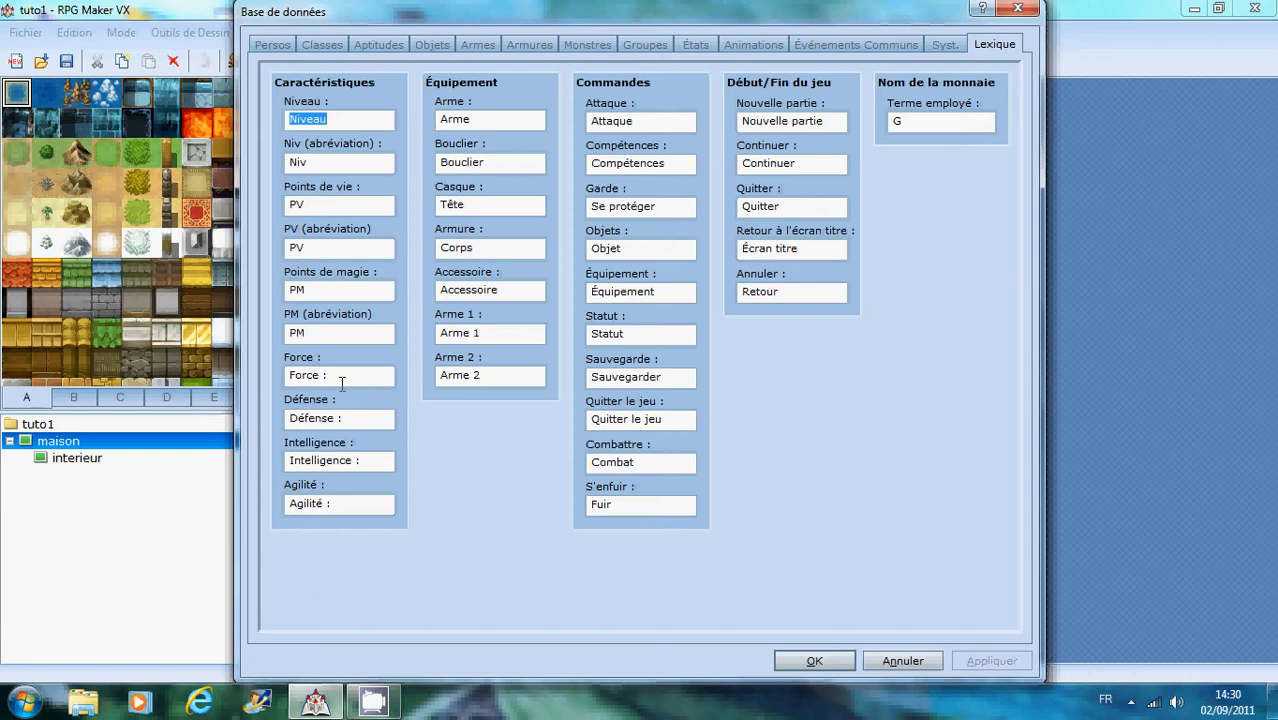
drag(342, 379, 243, 380)
text(attak)
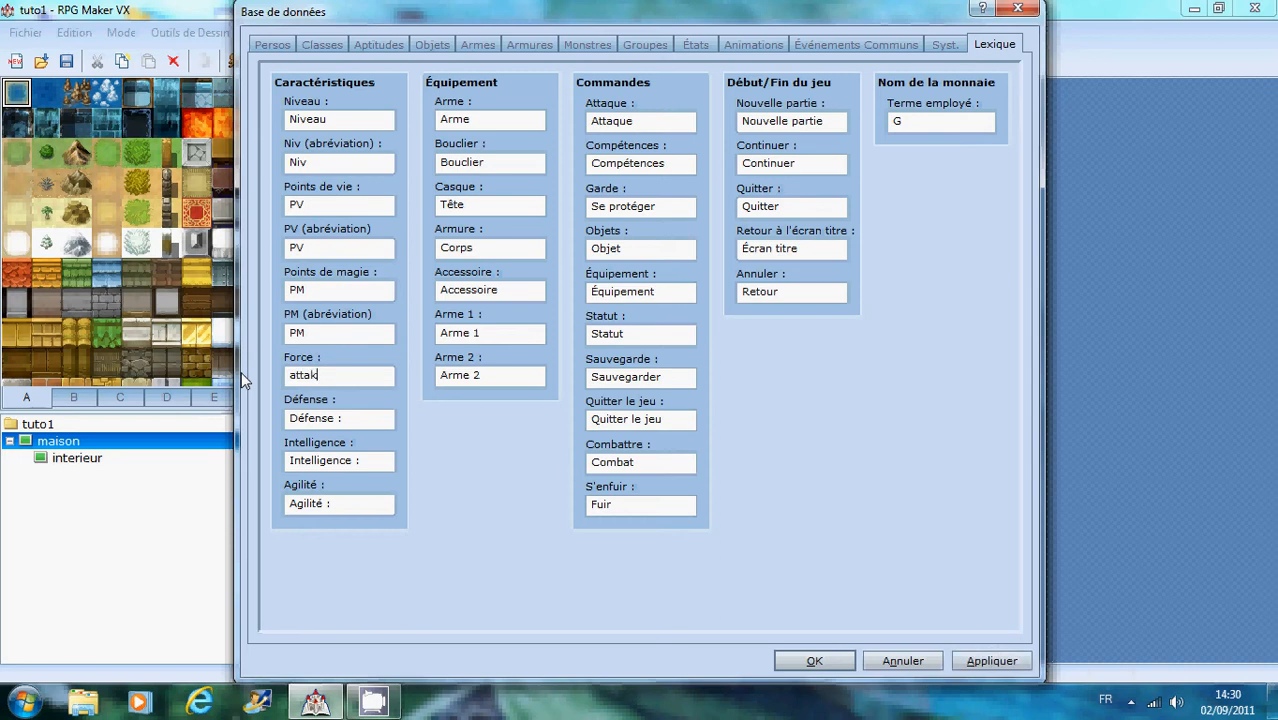
- Review the remaining characteristic terms and the weapon and shield terms in the vocabulary
click(365, 467)
click(357, 500)
click(362, 418)
click(362, 376)
click(363, 333)
click(360, 290)
click(360, 247)
double_click(490, 120)
double_click(496, 160)
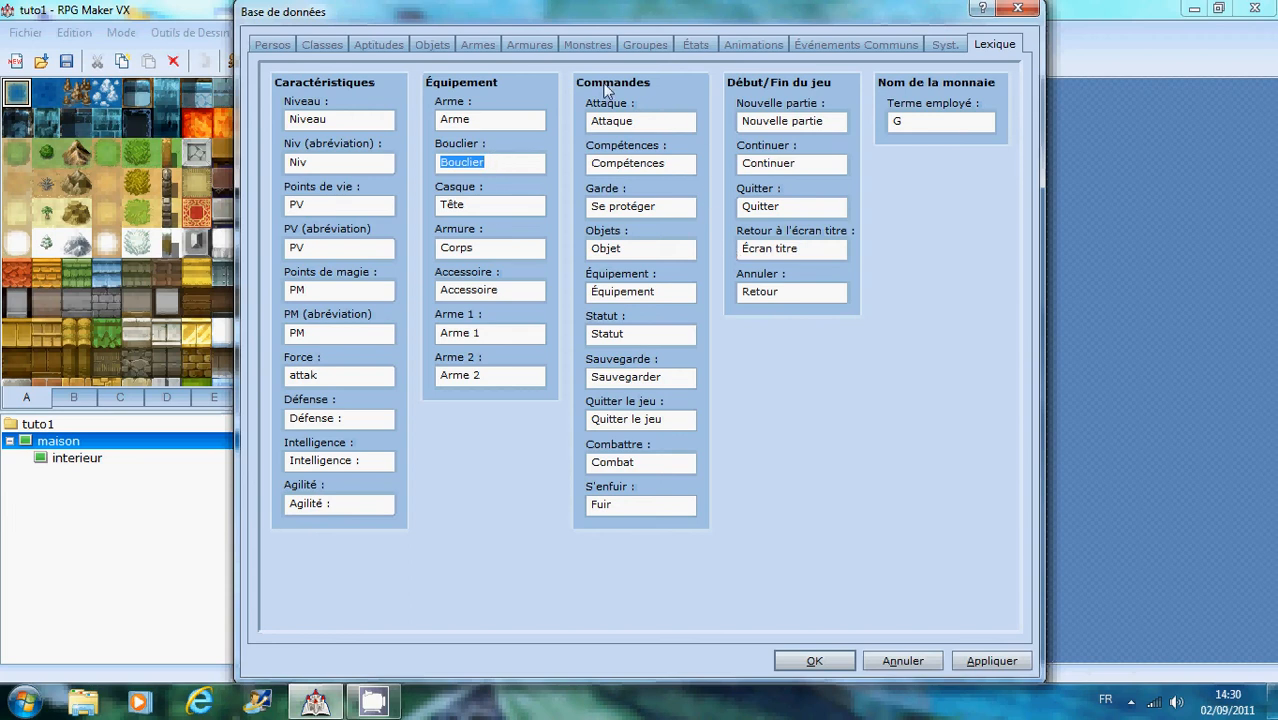
- Change the command term for Compétences to "technique"
double_click(666, 168)
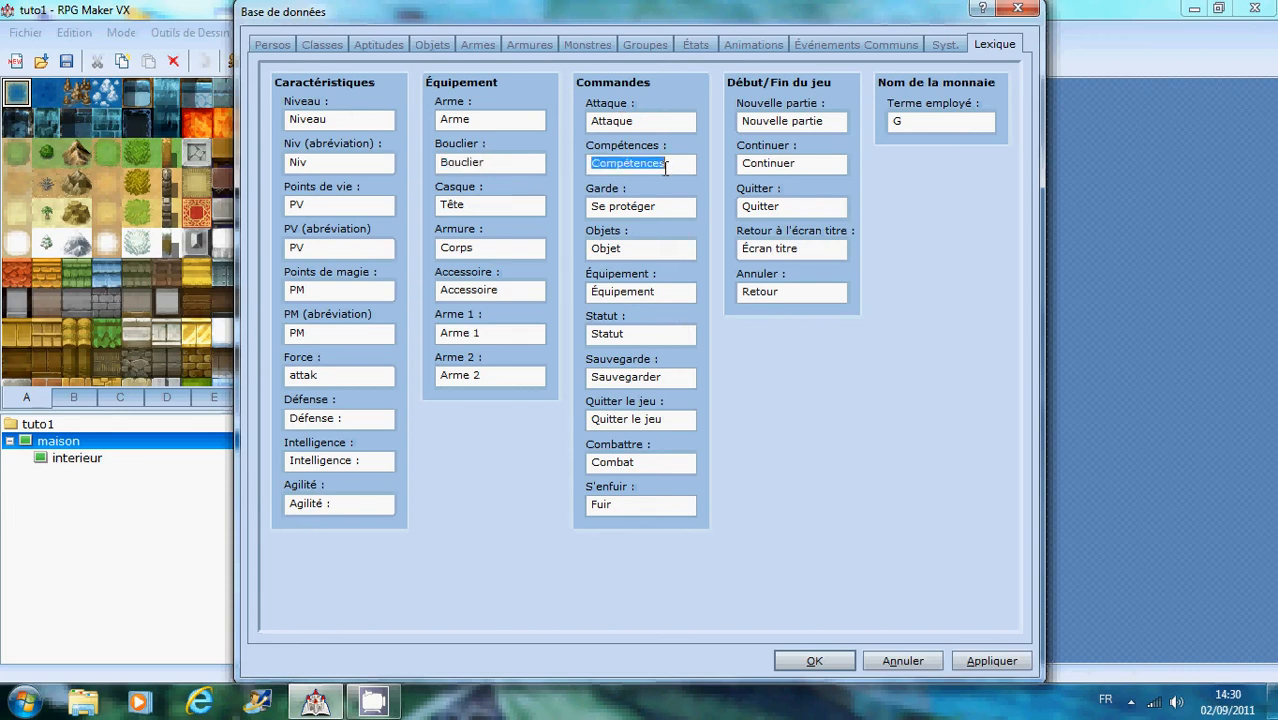
text(technique)
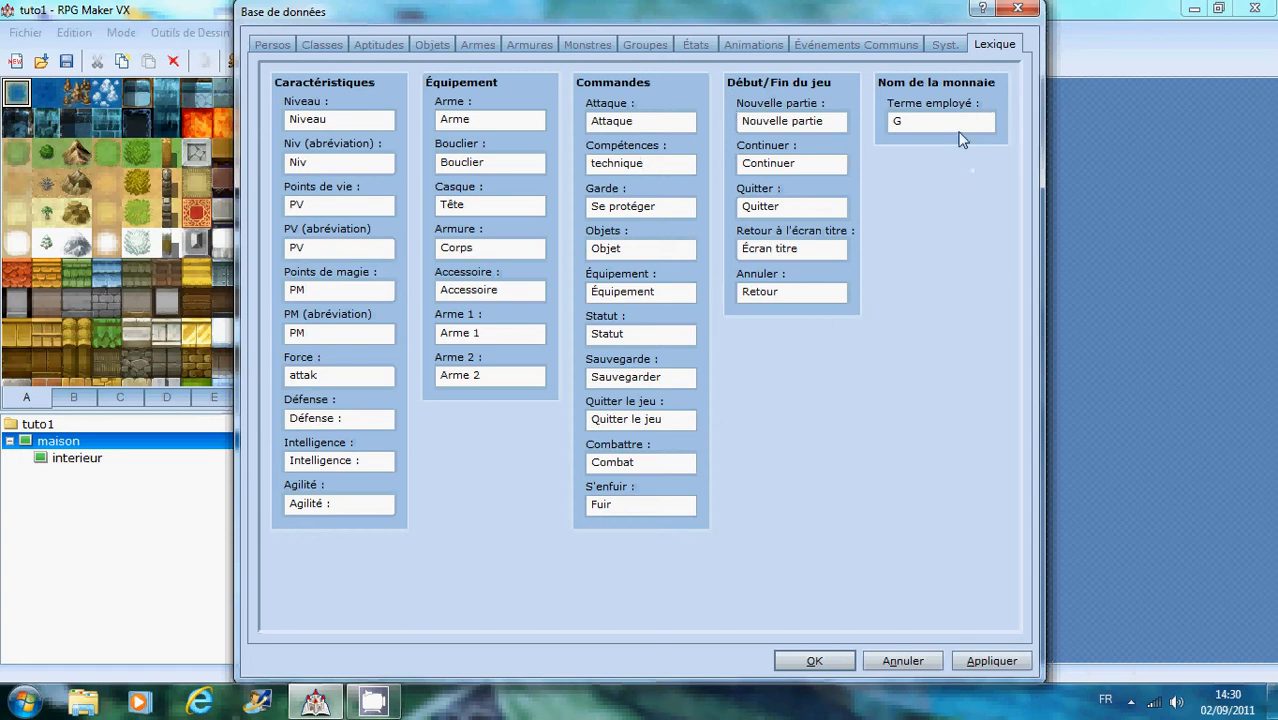
- Open the database's system settings and lower the computer's sound volume, leaving it unmuted
click(945, 45)
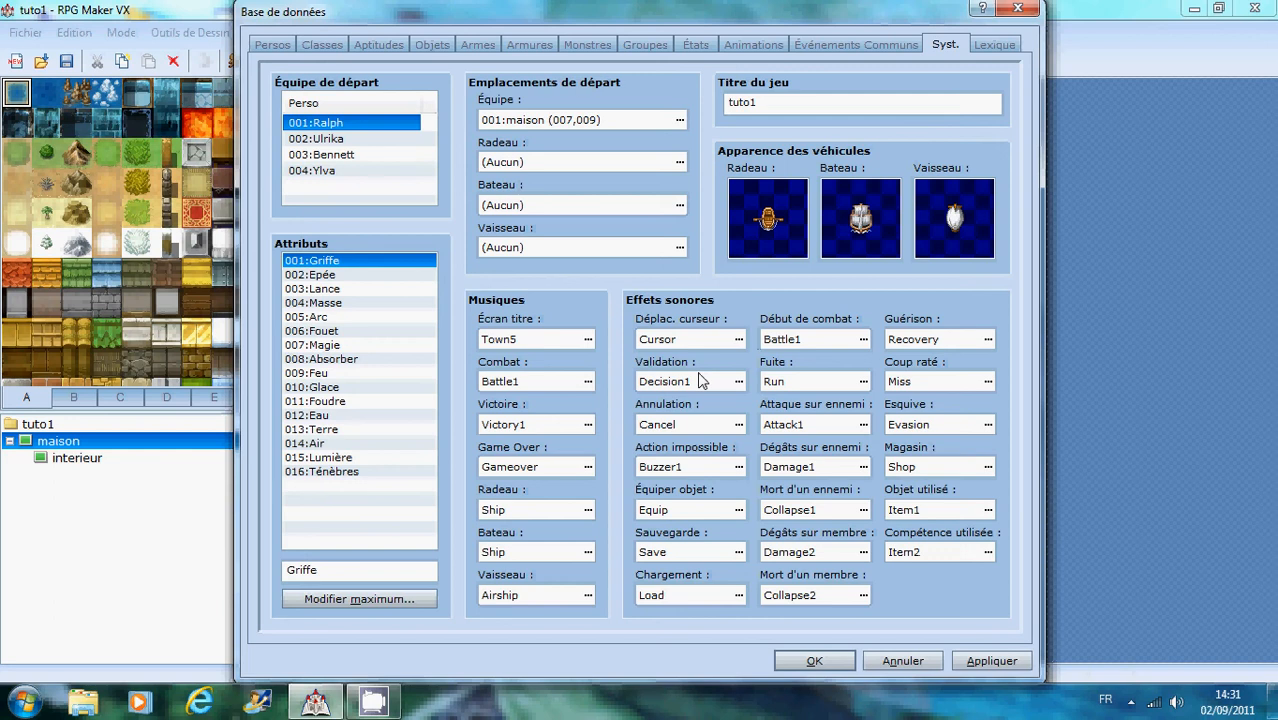
key(XF86AudioLowerVolume)
key(XF86AudioLowerVolume)
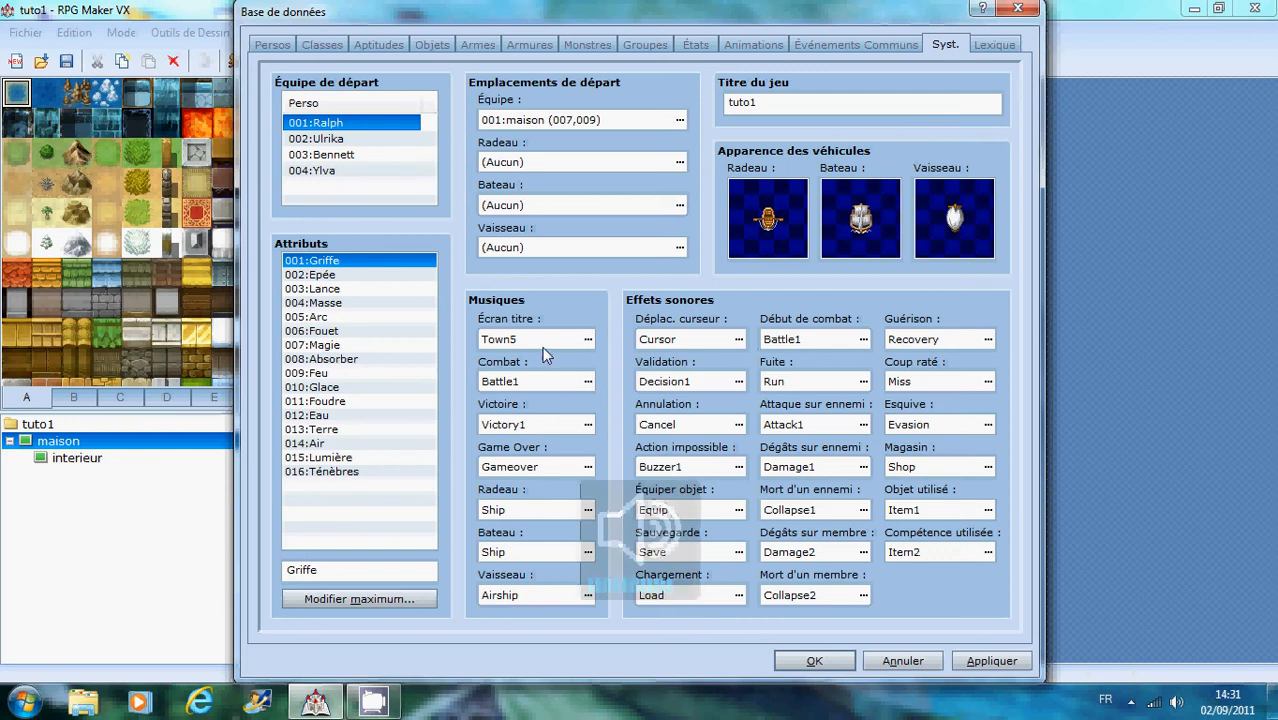
key(XF86AudioLowerVolume)
key(XF86AudioMute)
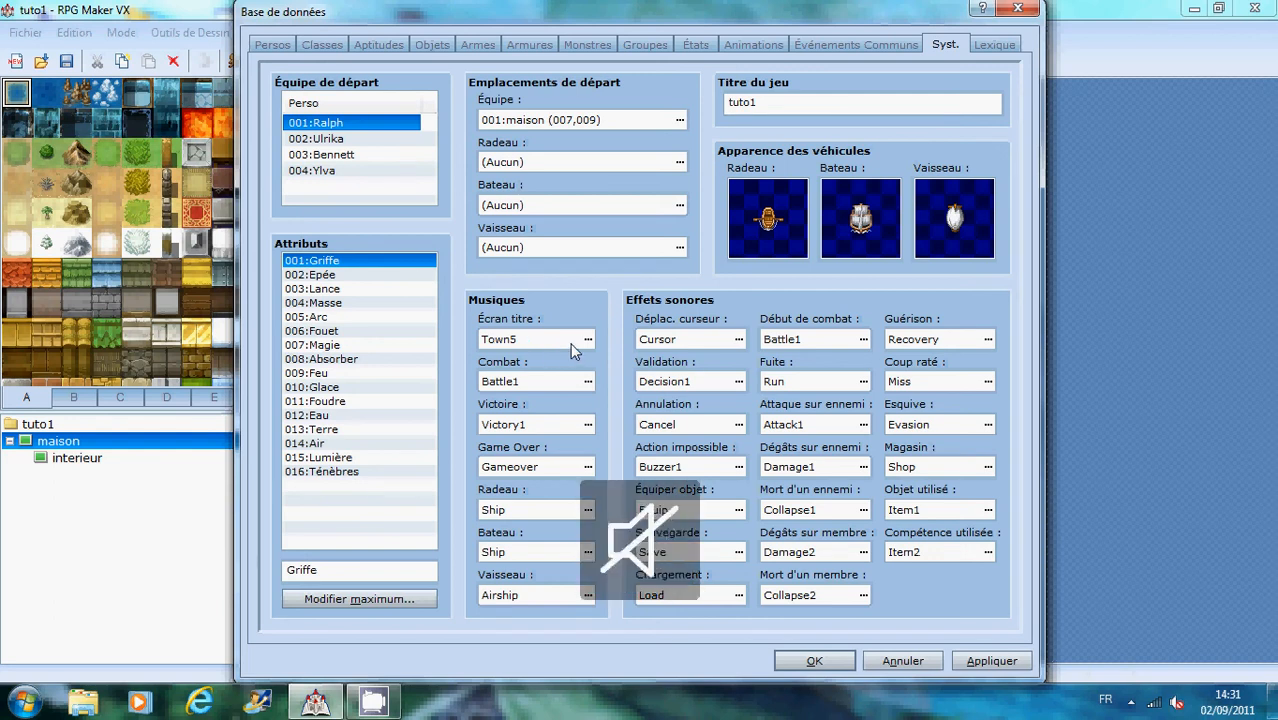
key(XF86AudioRaiseVolume)
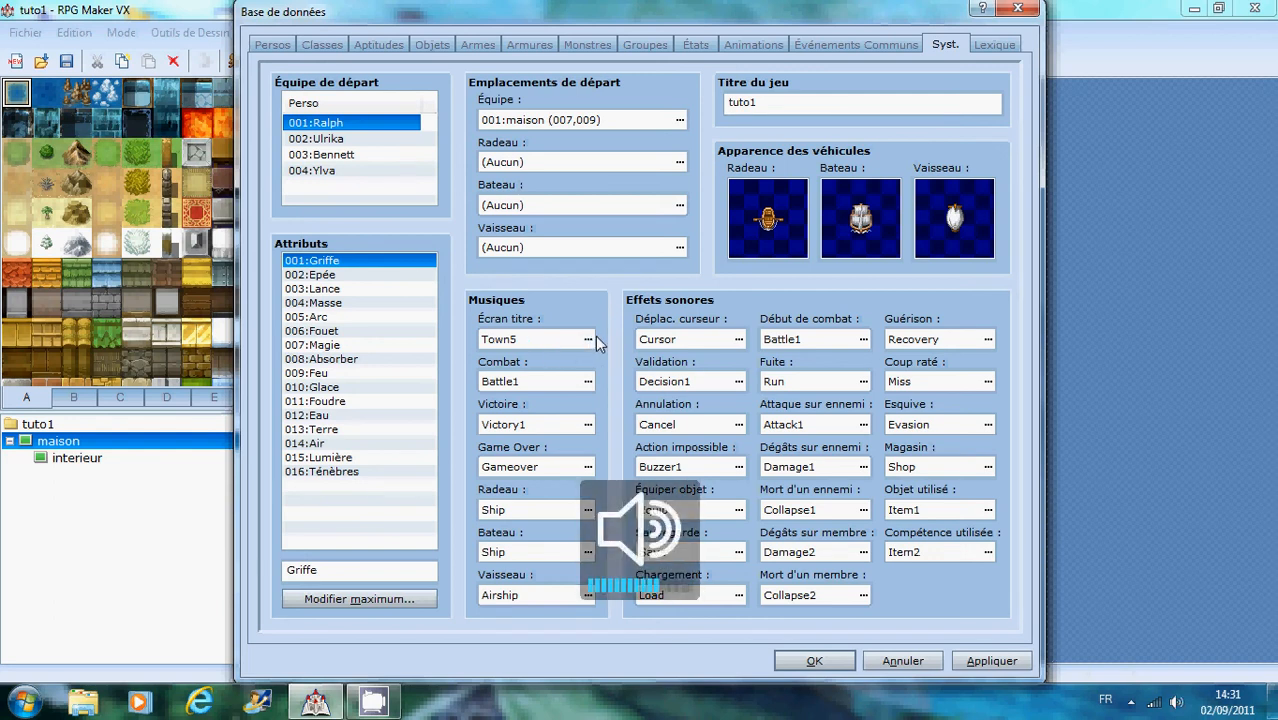
- Preview the Theme1 track among the title screen music choices, then cancel the selection
click(589, 340)
click(589, 340)
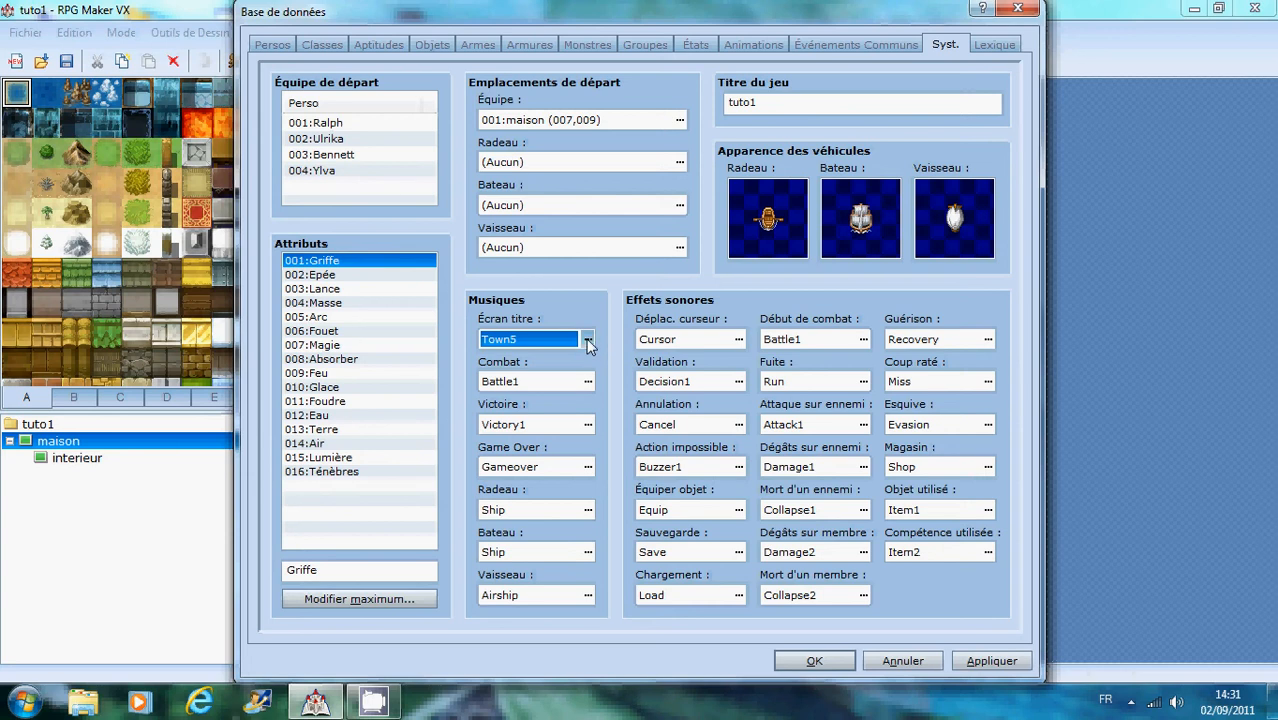
drag(668, 385, 663, 432)
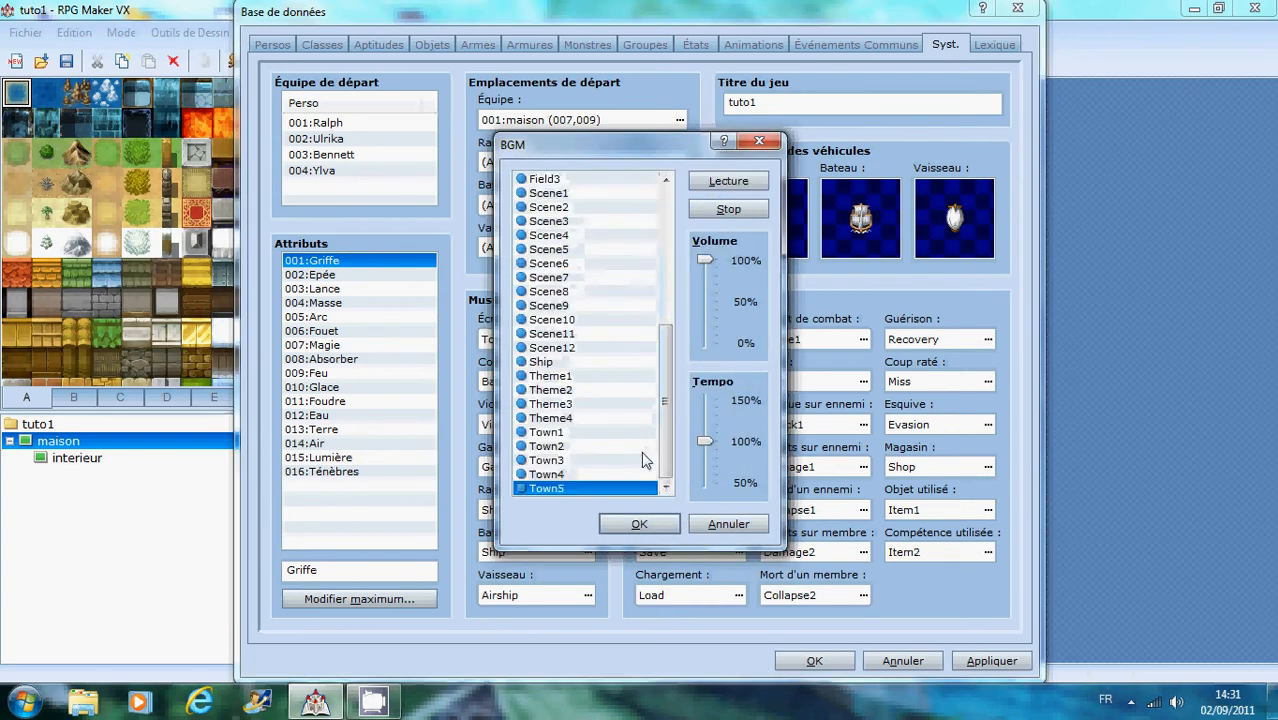
click(614, 465)
click(614, 445)
click(614, 424)
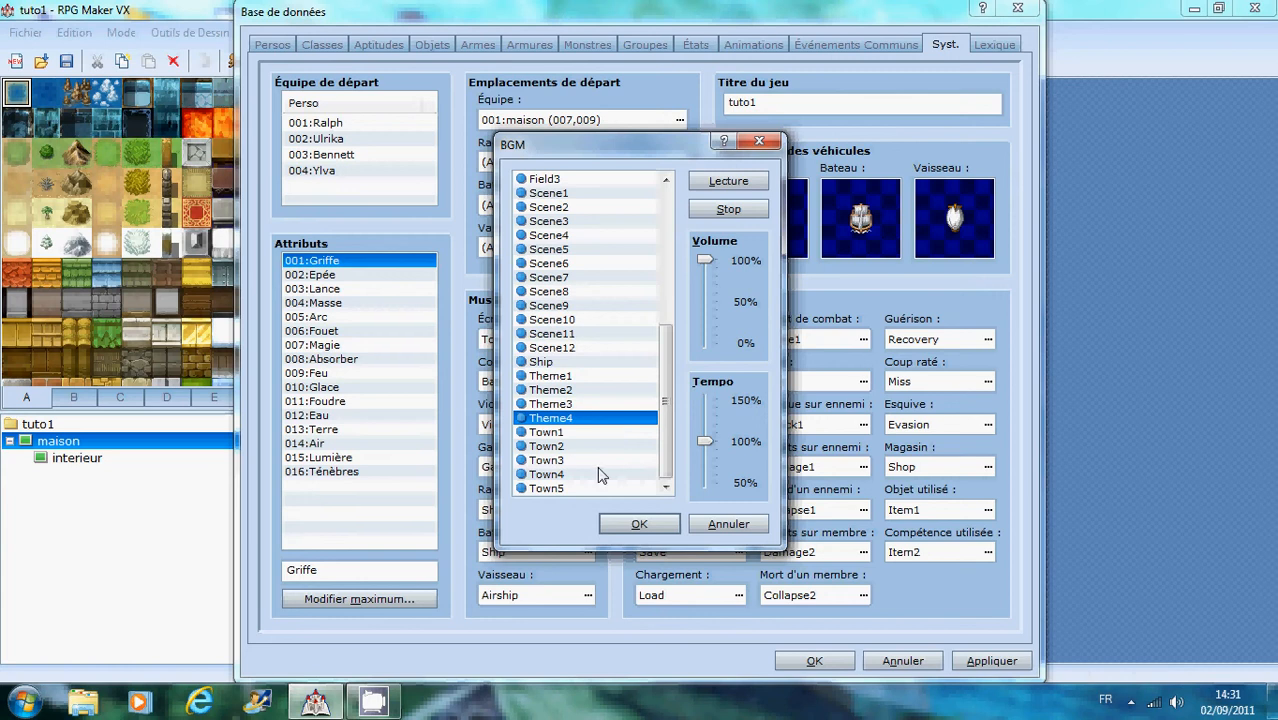
click(580, 377)
click(727, 186)
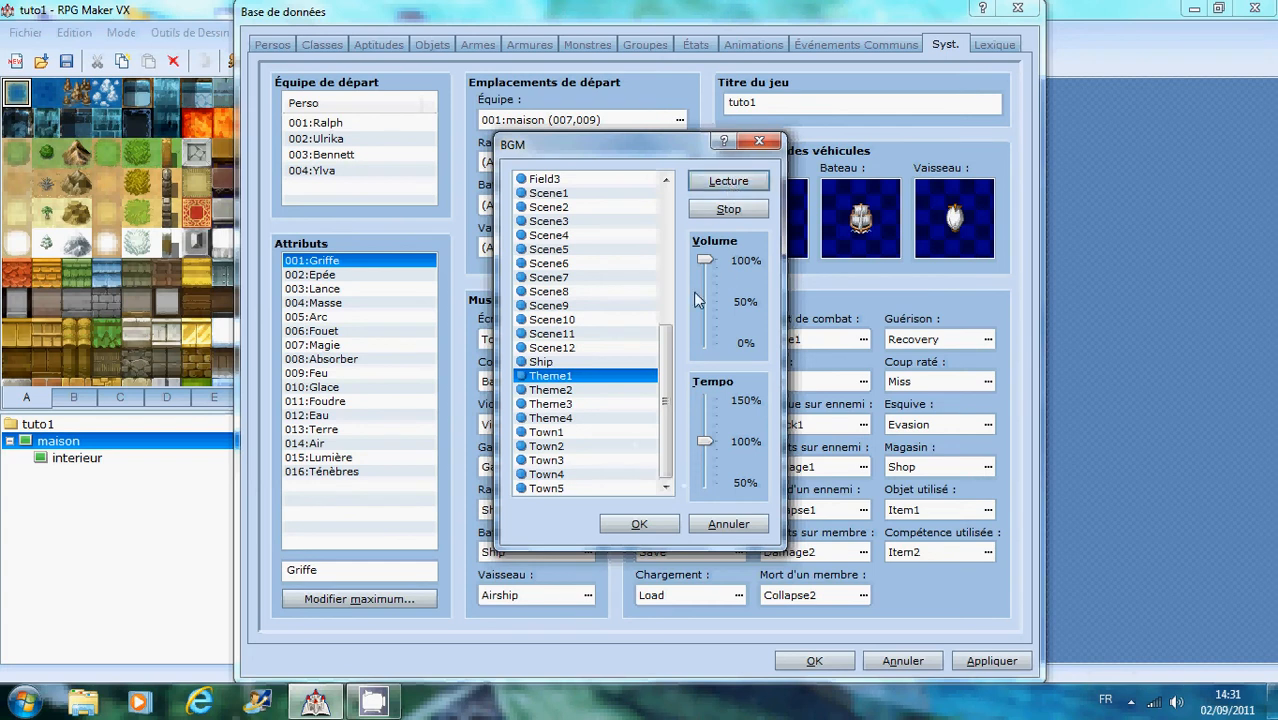
click(726, 210)
mouse_move(707, 259)
mouse_down()
mouse_move(701, 356)
mouse_move(698, 260)
mouse_move(709, 291)
mouse_move(712, 256)
mouse_up()
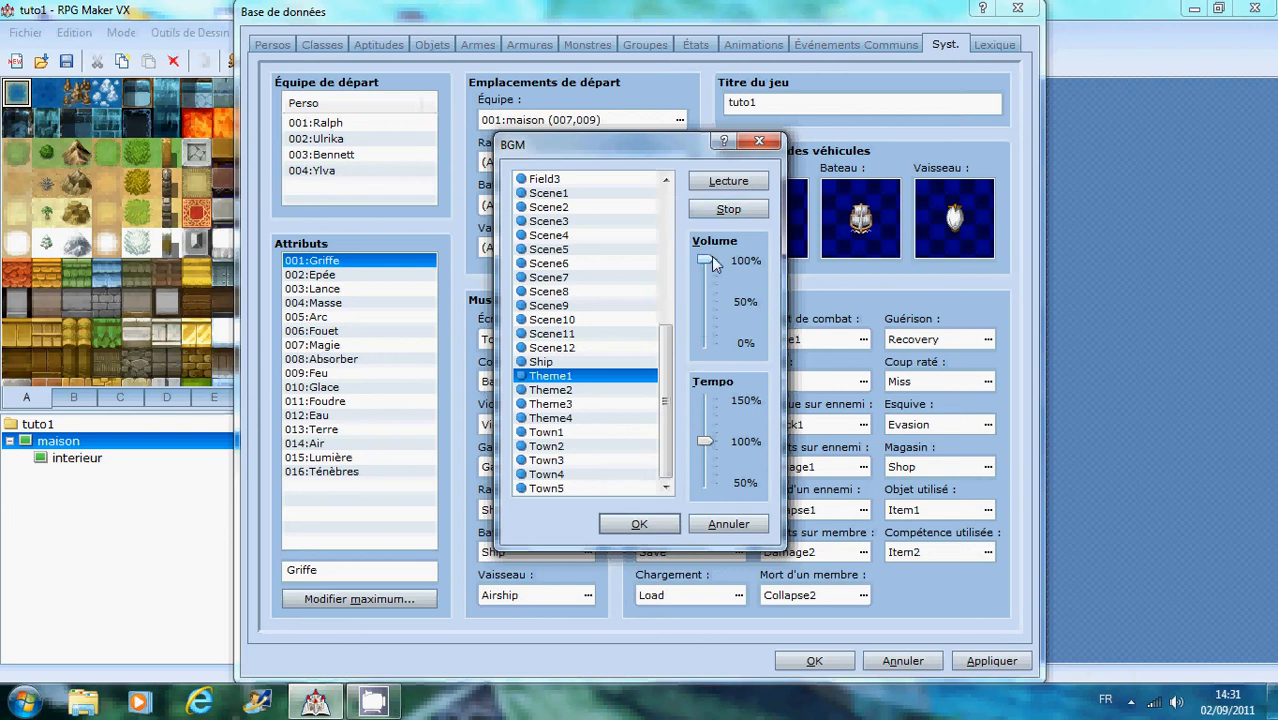
mouse_move(705, 441)
mouse_down()
mouse_move(716, 497)
mouse_move(705, 401)
mouse_move(700, 449)
mouse_up()
click(738, 526)
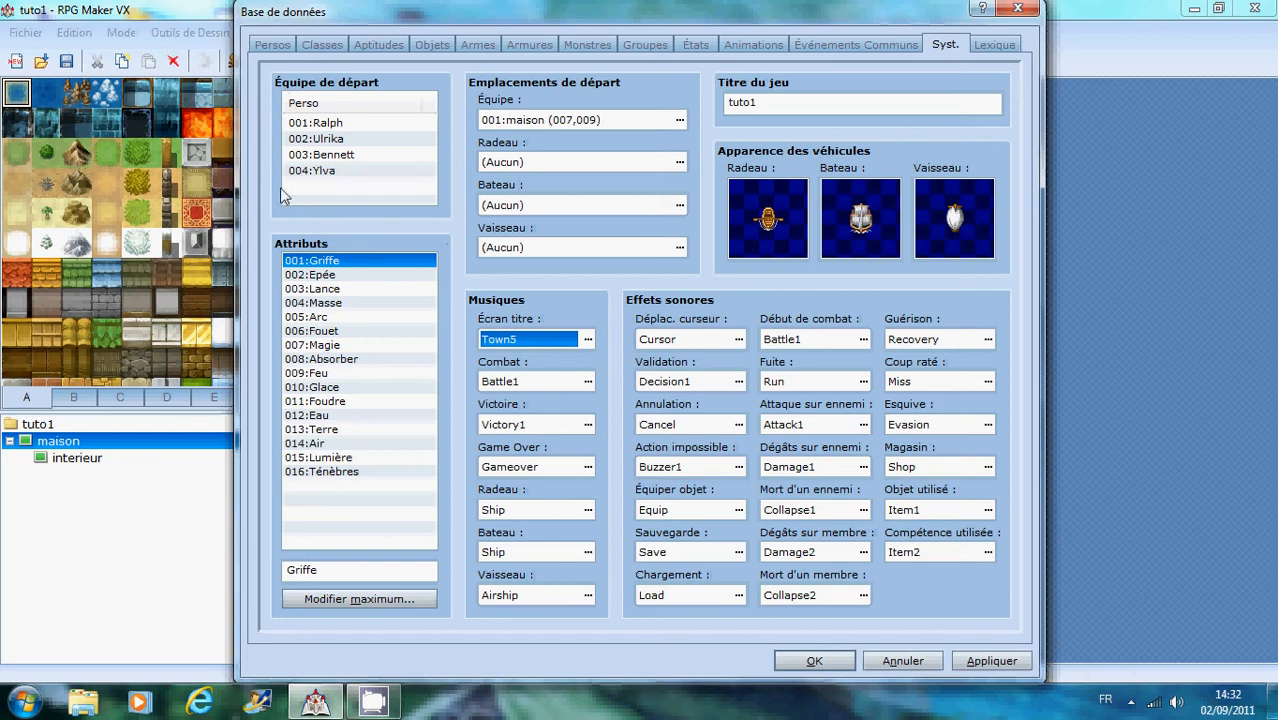
click(320, 138)
click(332, 156)
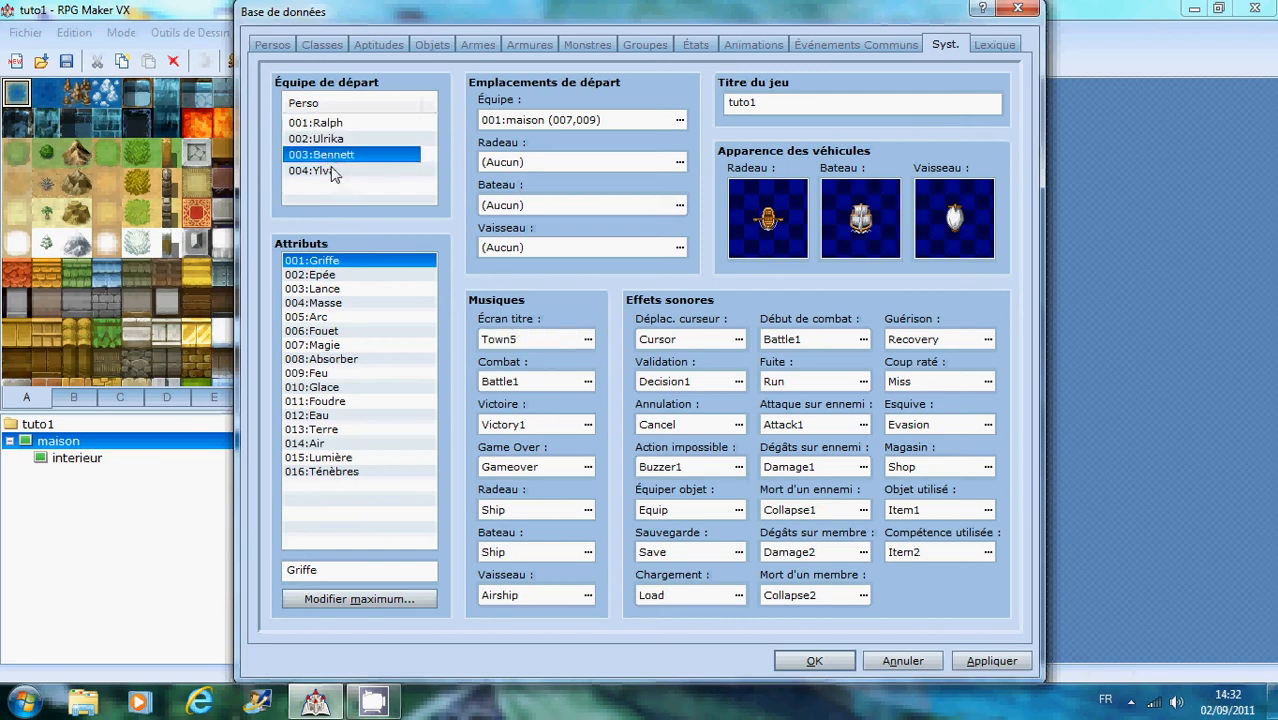
click(346, 172)
click(343, 180)
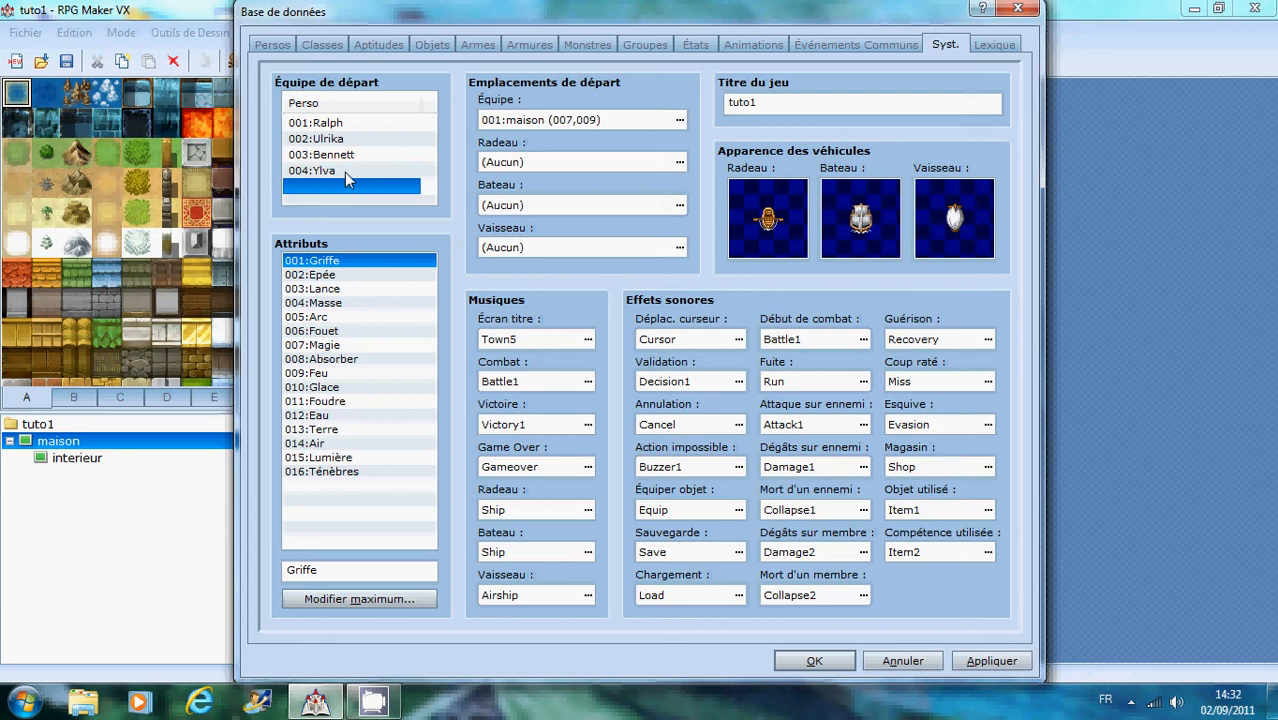
click(344, 172)
click(350, 199)
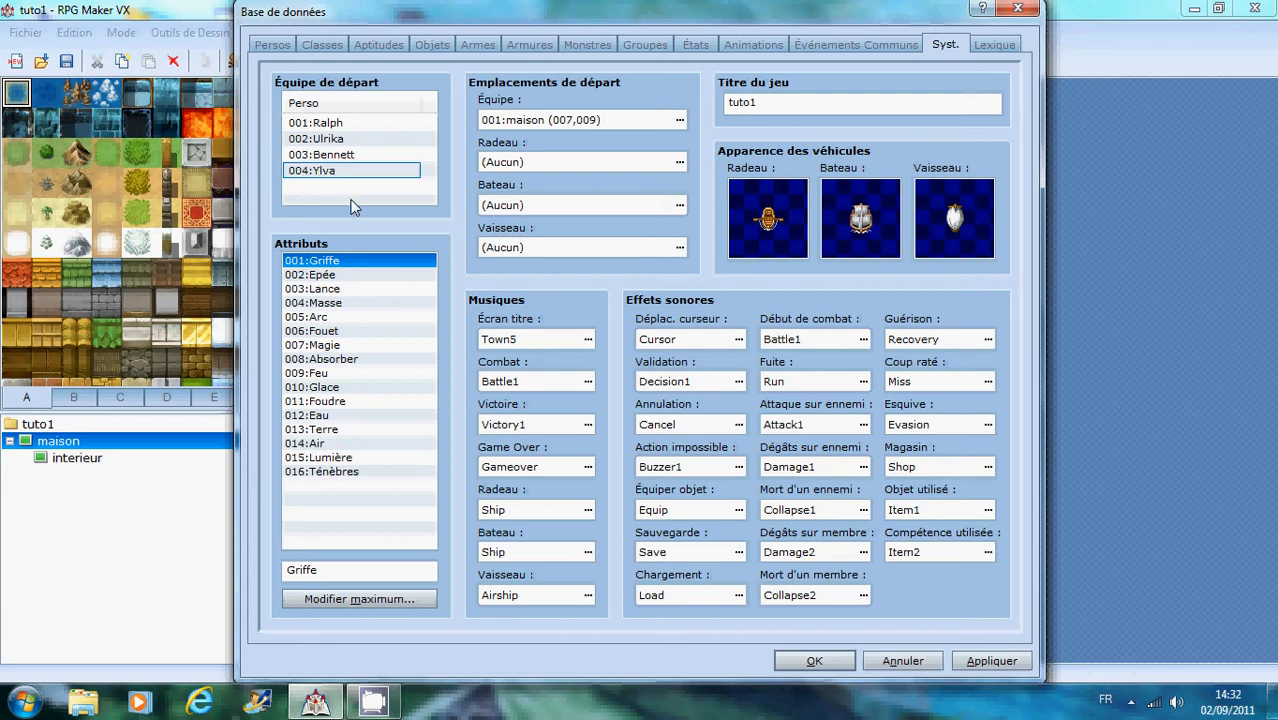
click(324, 170)
click(330, 152)
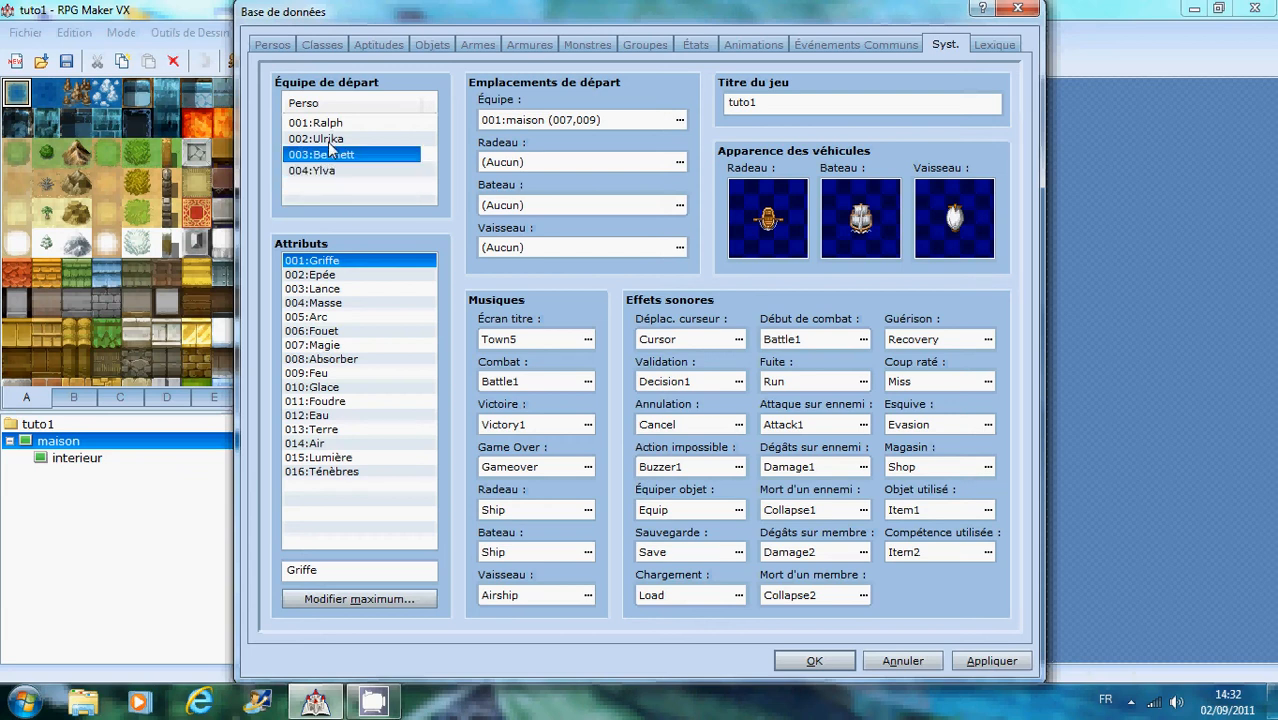
- Remove Ylva, Bennett and Ulrika from the starting party, keeping only Ralph
click(334, 171)
right_click(334, 171)
click(372, 192)
right_click(340, 157)
click(394, 191)
right_click(368, 139)
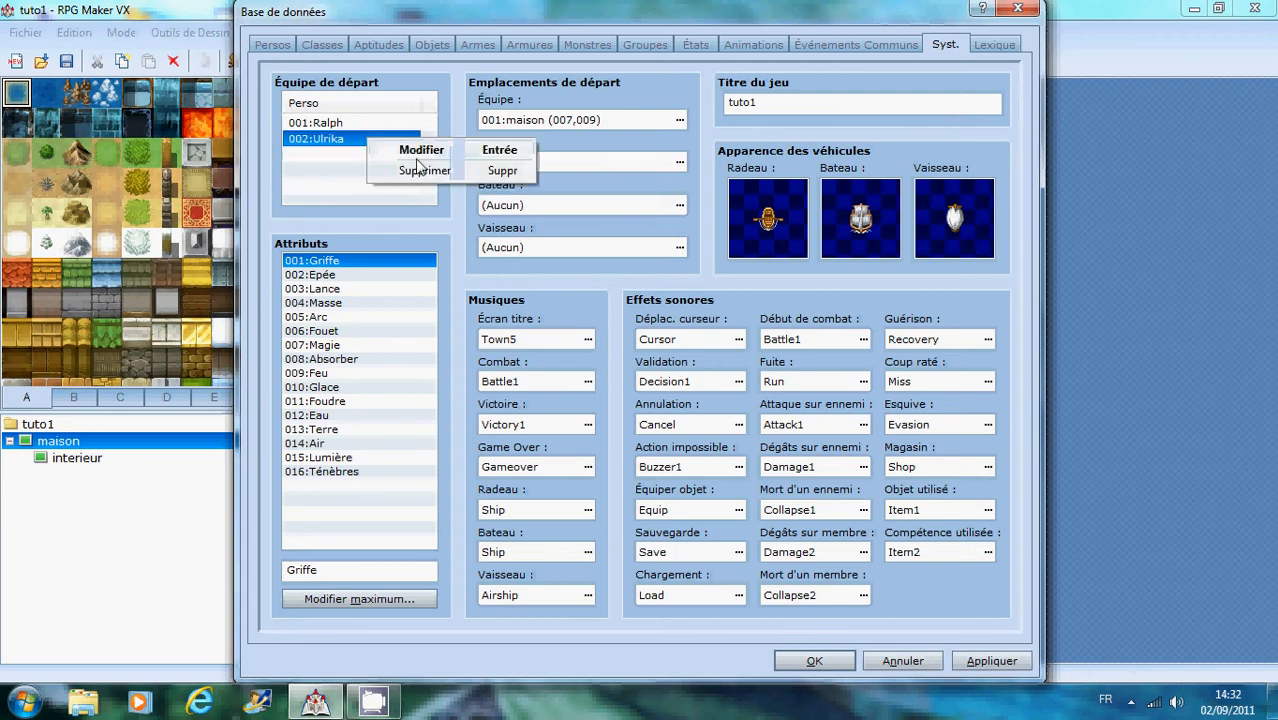
click(425, 172)
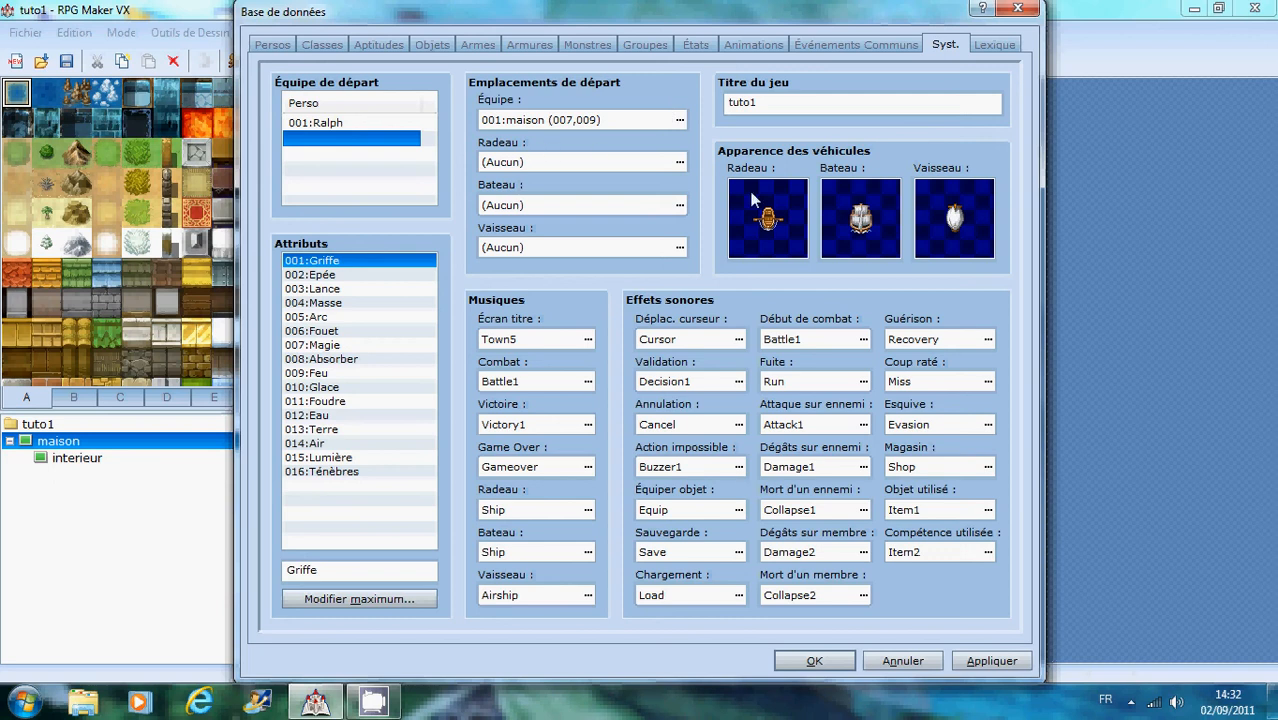
click(680, 162)
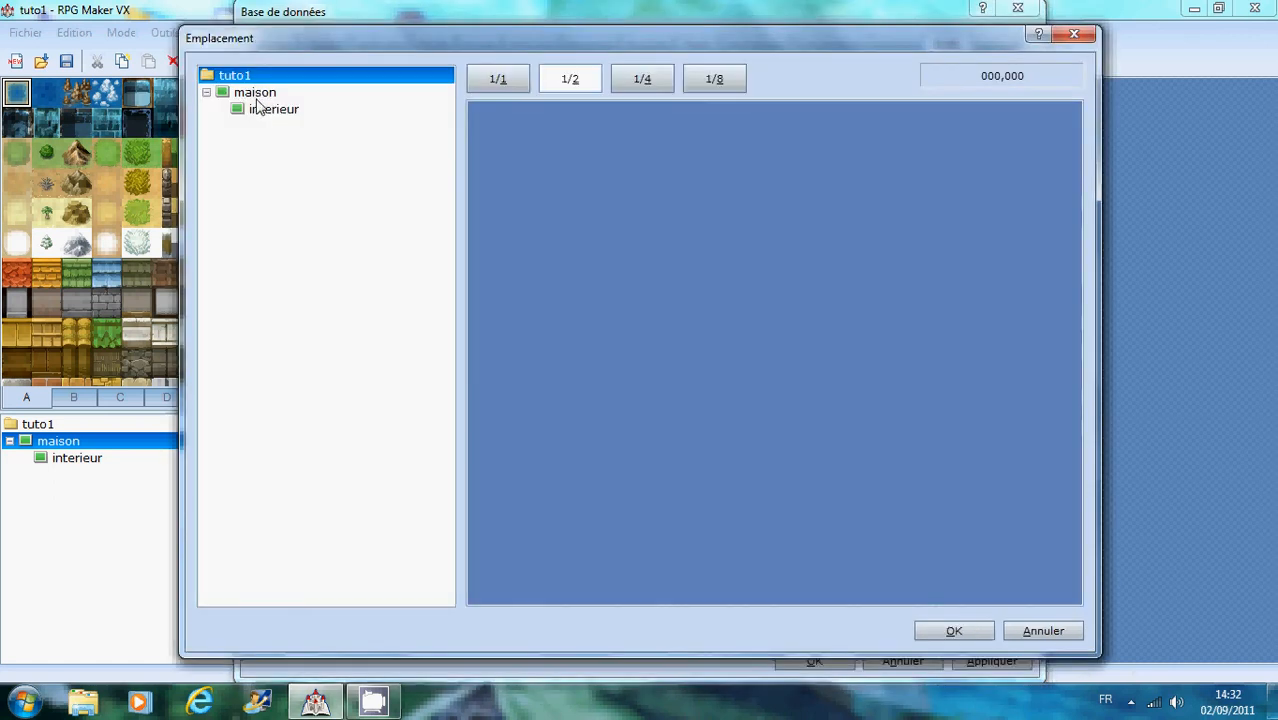
click(262, 108)
click(264, 93)
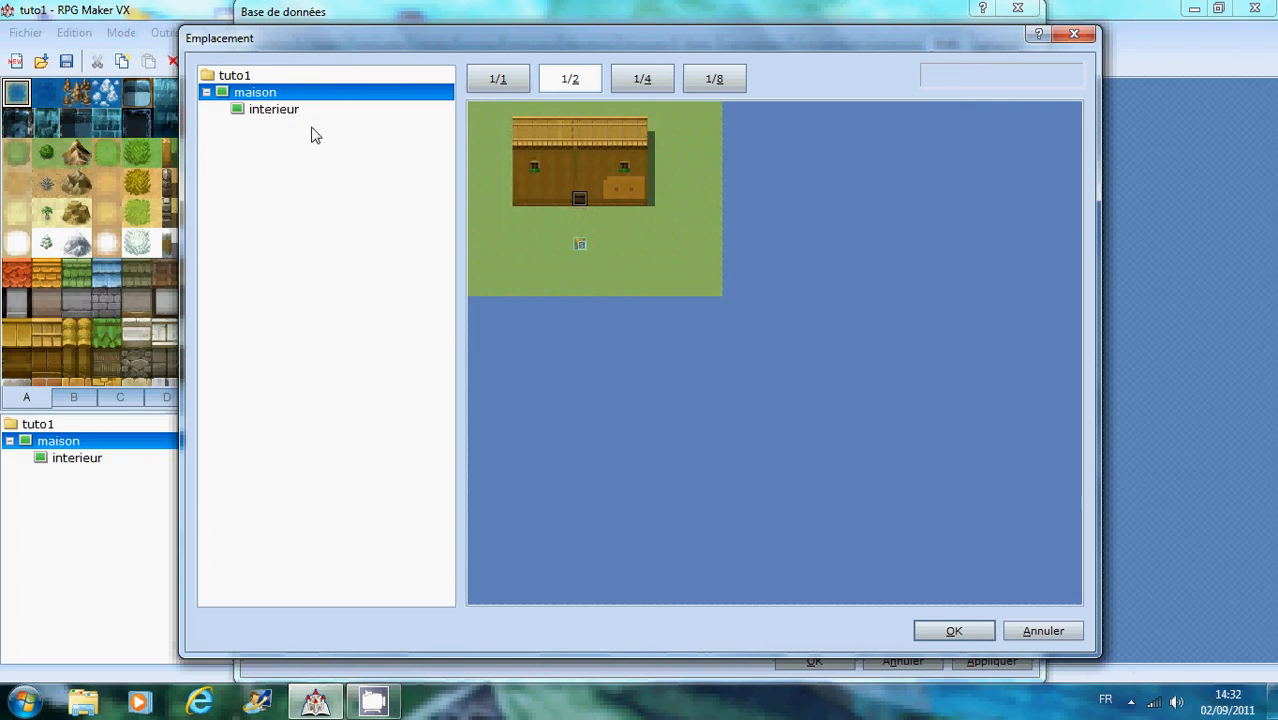
click(505, 259)
click(625, 274)
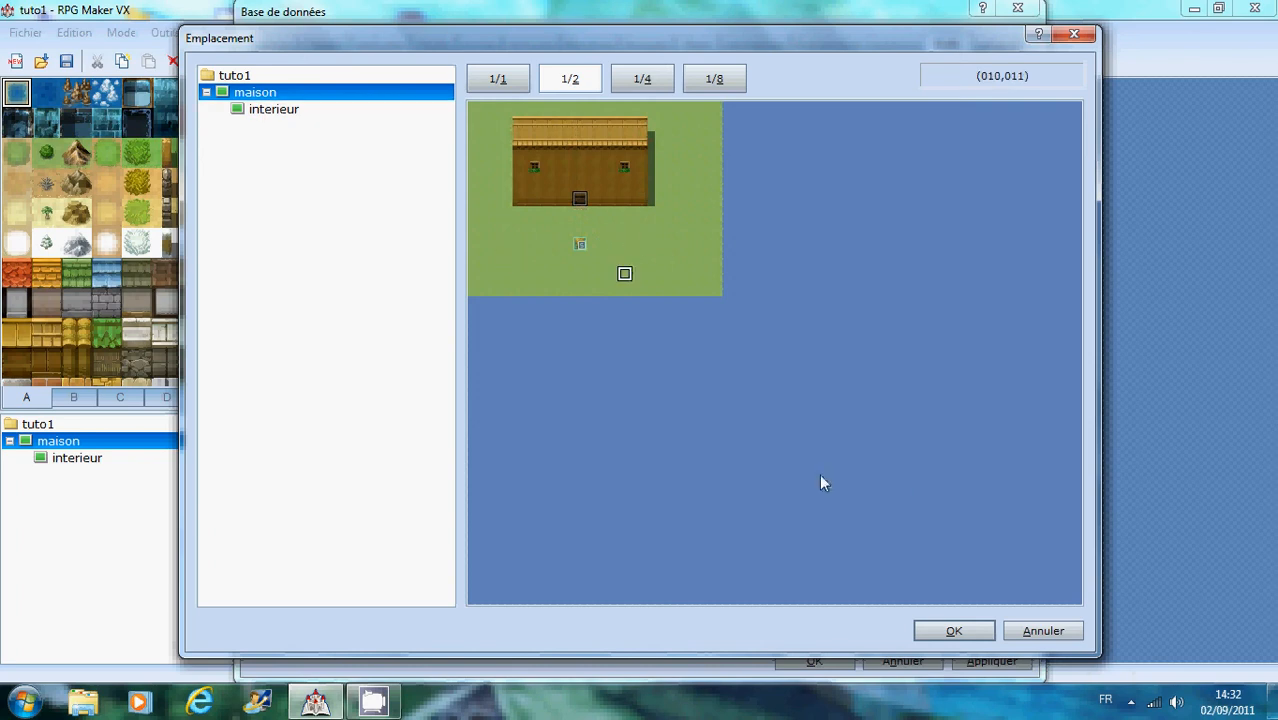
click(1043, 634)
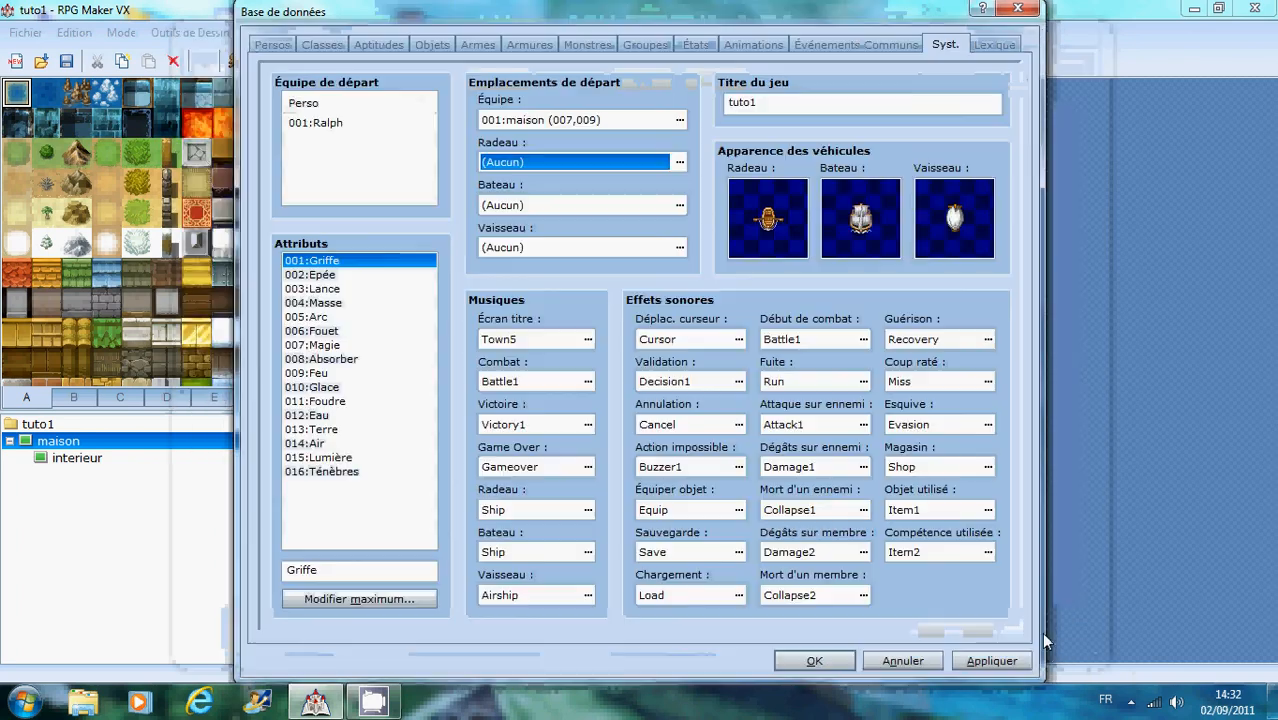
click(681, 205)
click(680, 205)
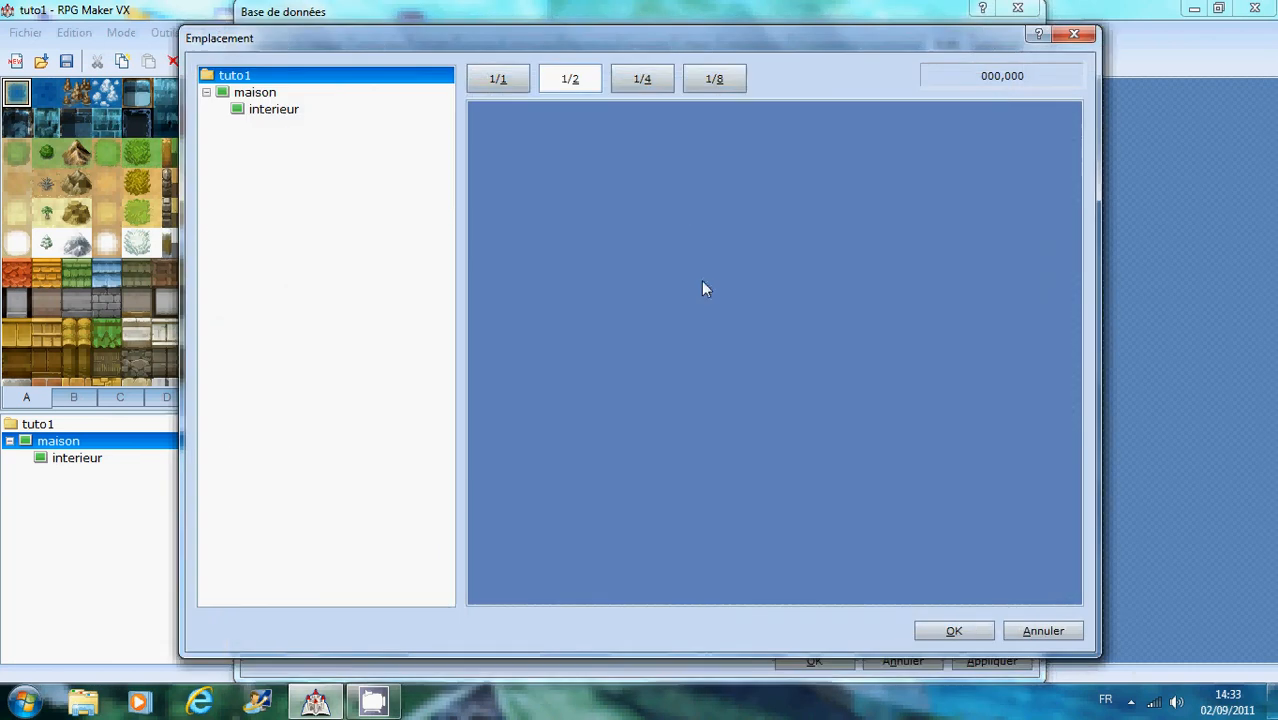
click(1040, 631)
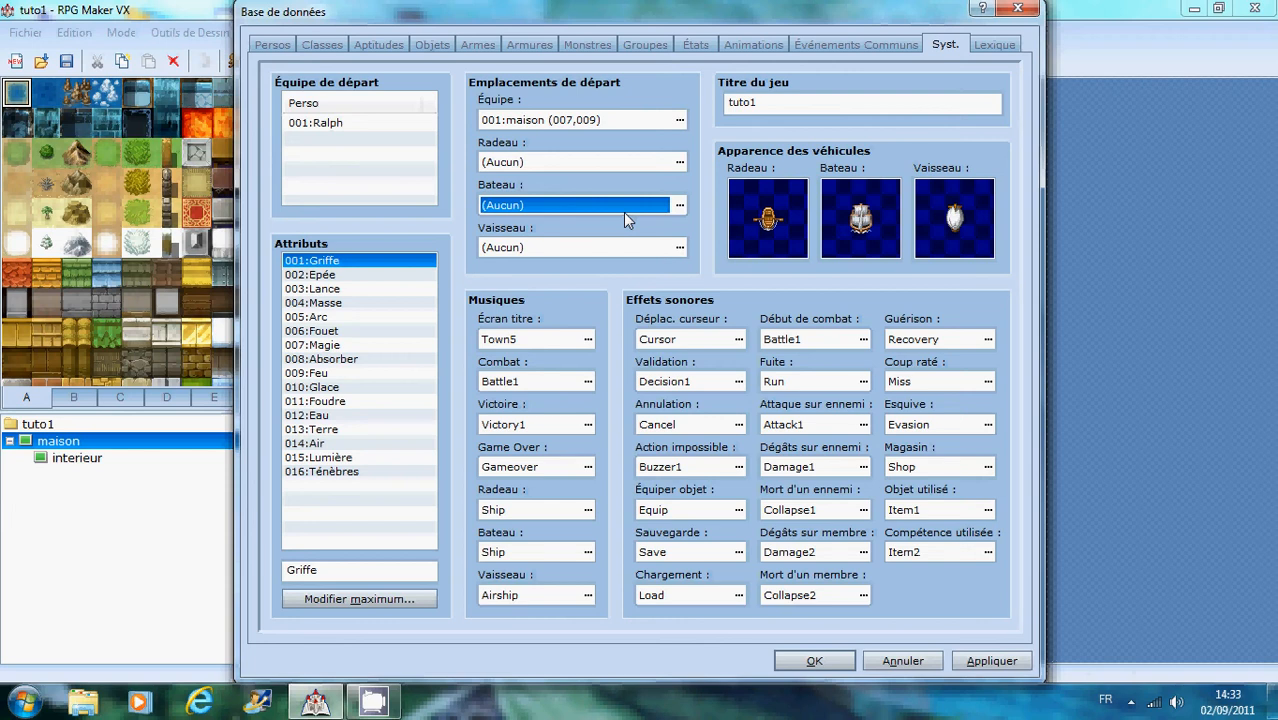
- Set the Vaisseau's starting location to position (010,009) on the maison map
click(679, 250)
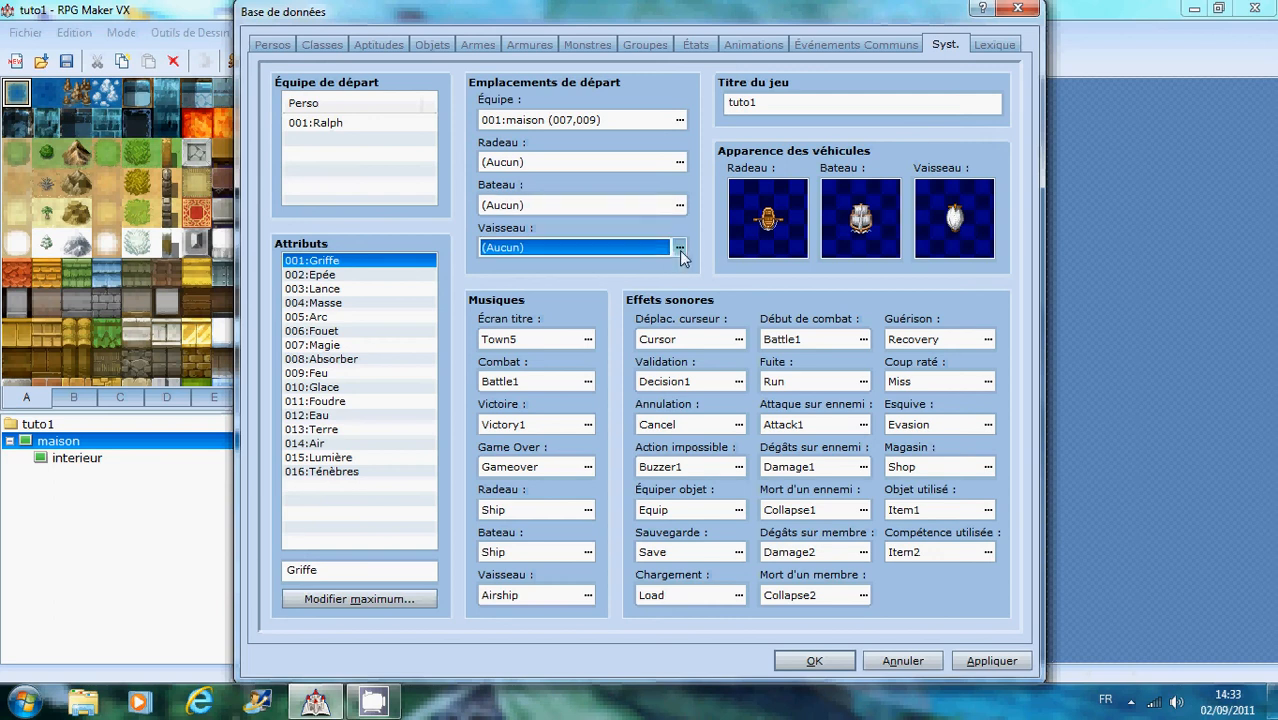
click(282, 93)
click(285, 108)
click(283, 91)
click(624, 243)
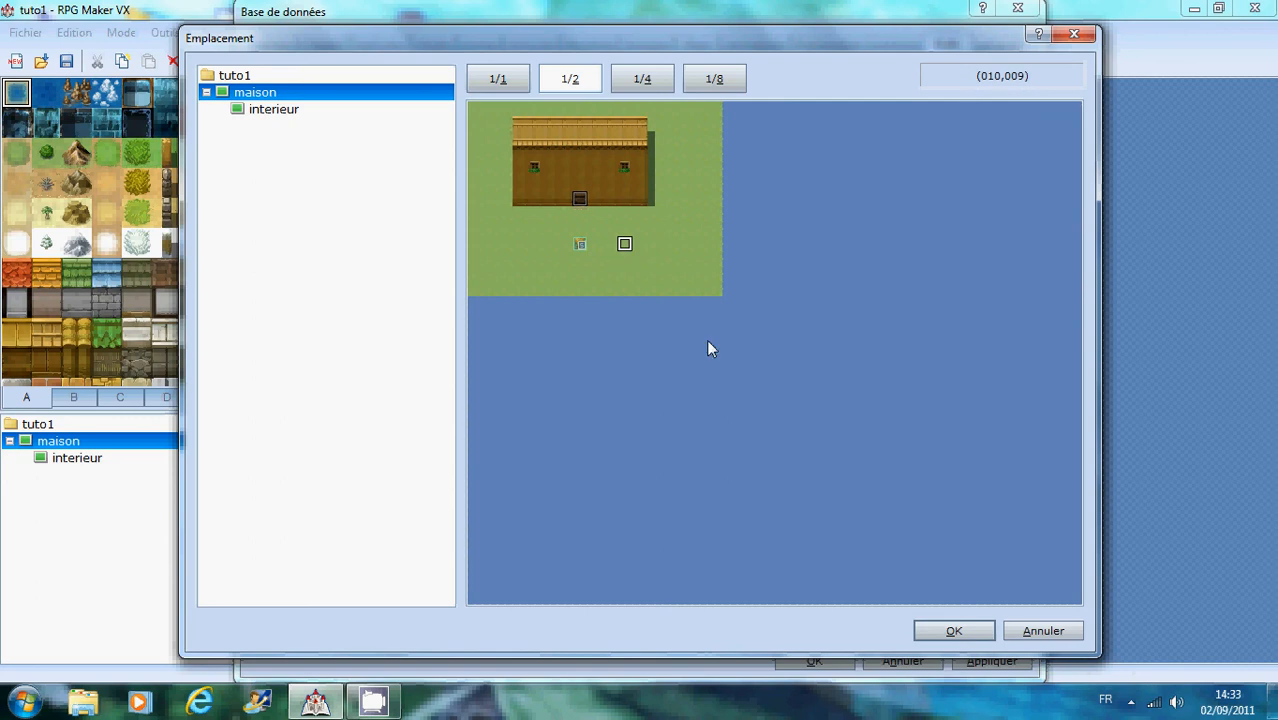
click(954, 632)
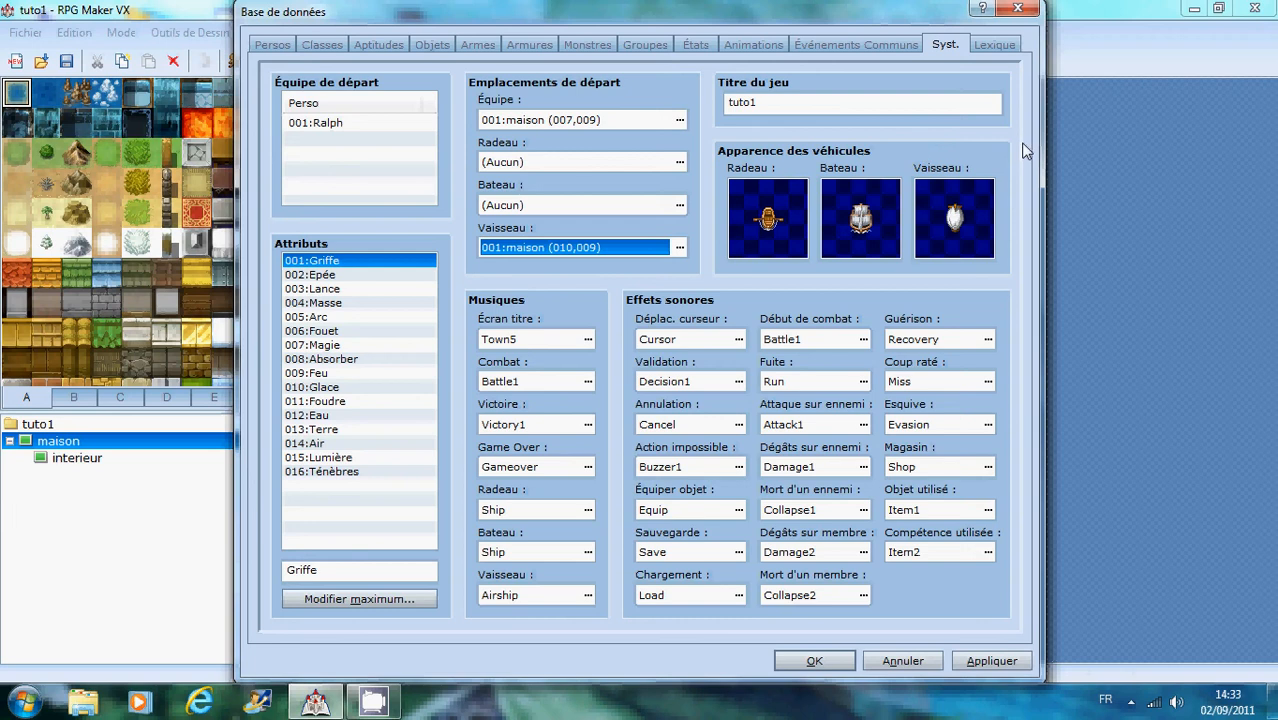
- Browse the Vehicle charset's graphics for the raft's appearance, then cancel the selection
double_click(775, 222)
click(676, 260)
click(602, 358)
click(672, 333)
click(765, 348)
click(855, 350)
click(603, 252)
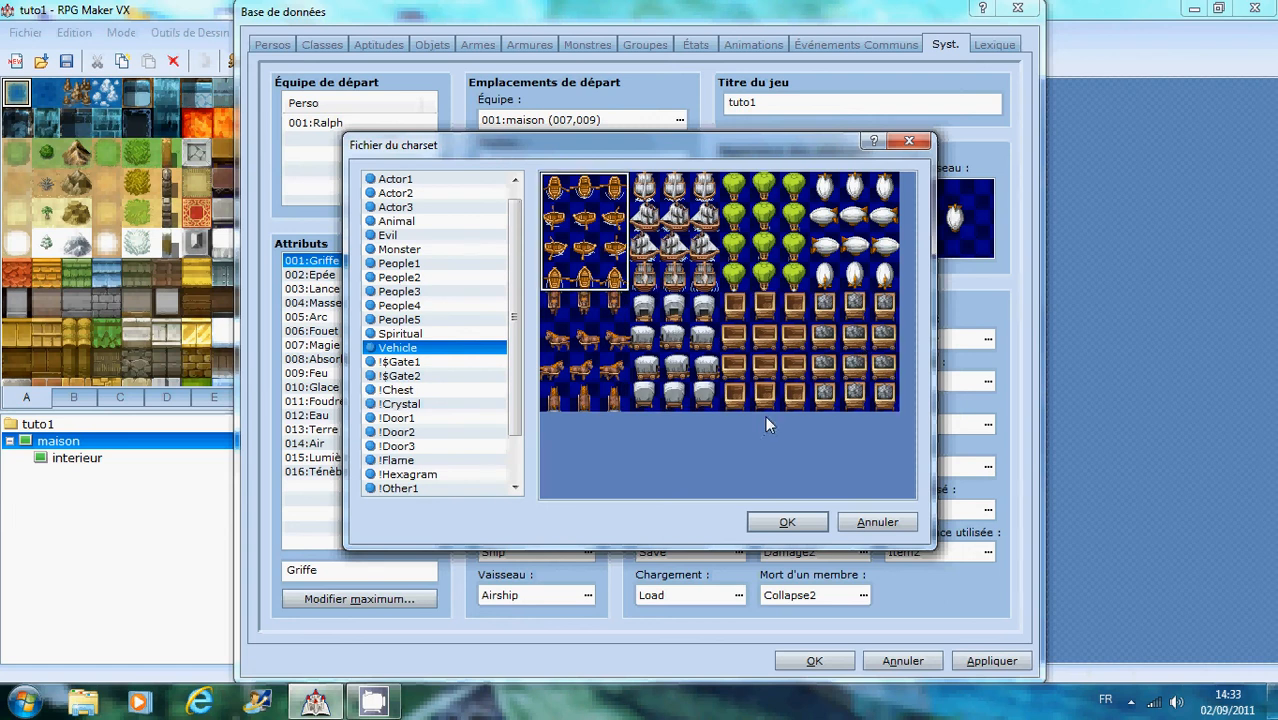
click(593, 368)
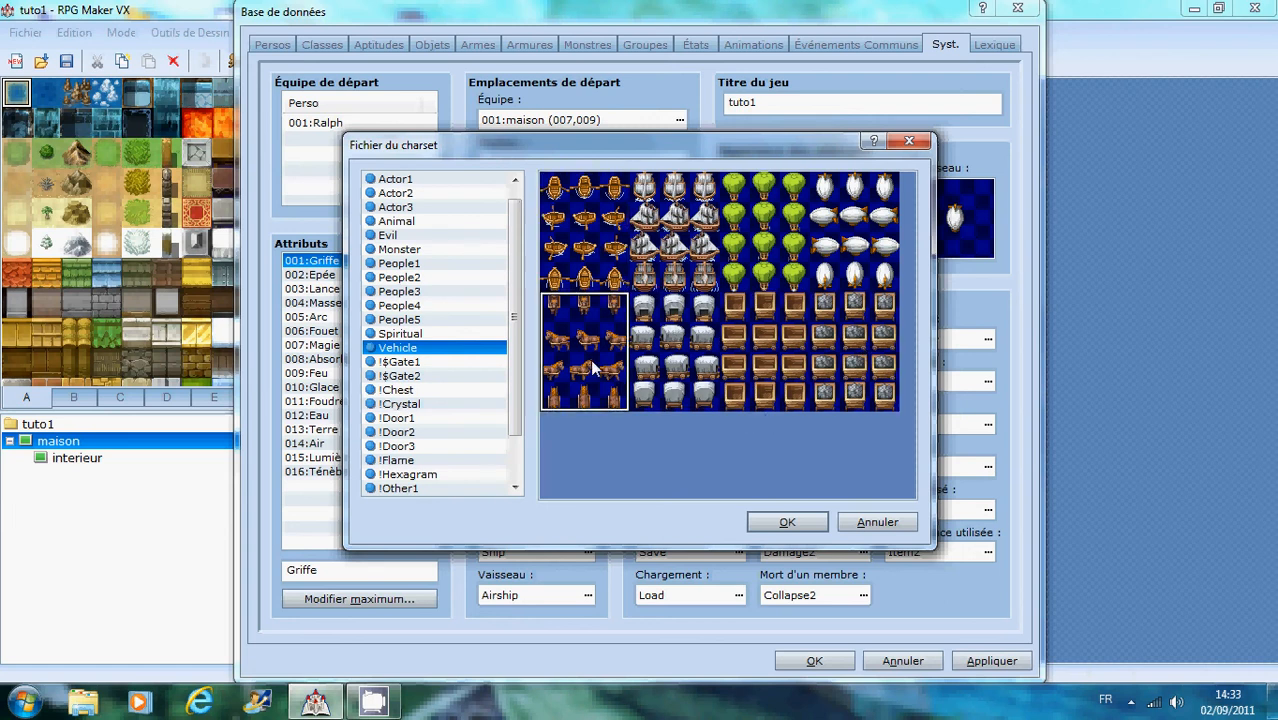
click(862, 528)
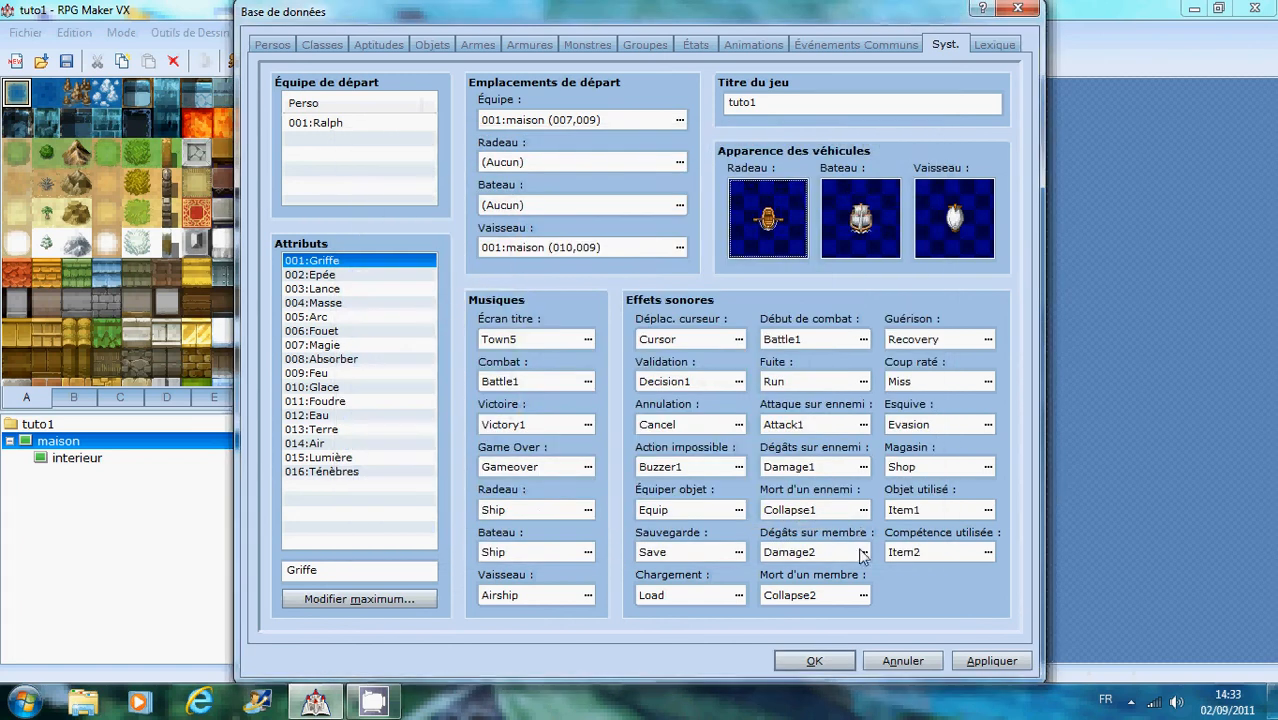
- Select the Epée entry in the attribute list
click(866, 237)
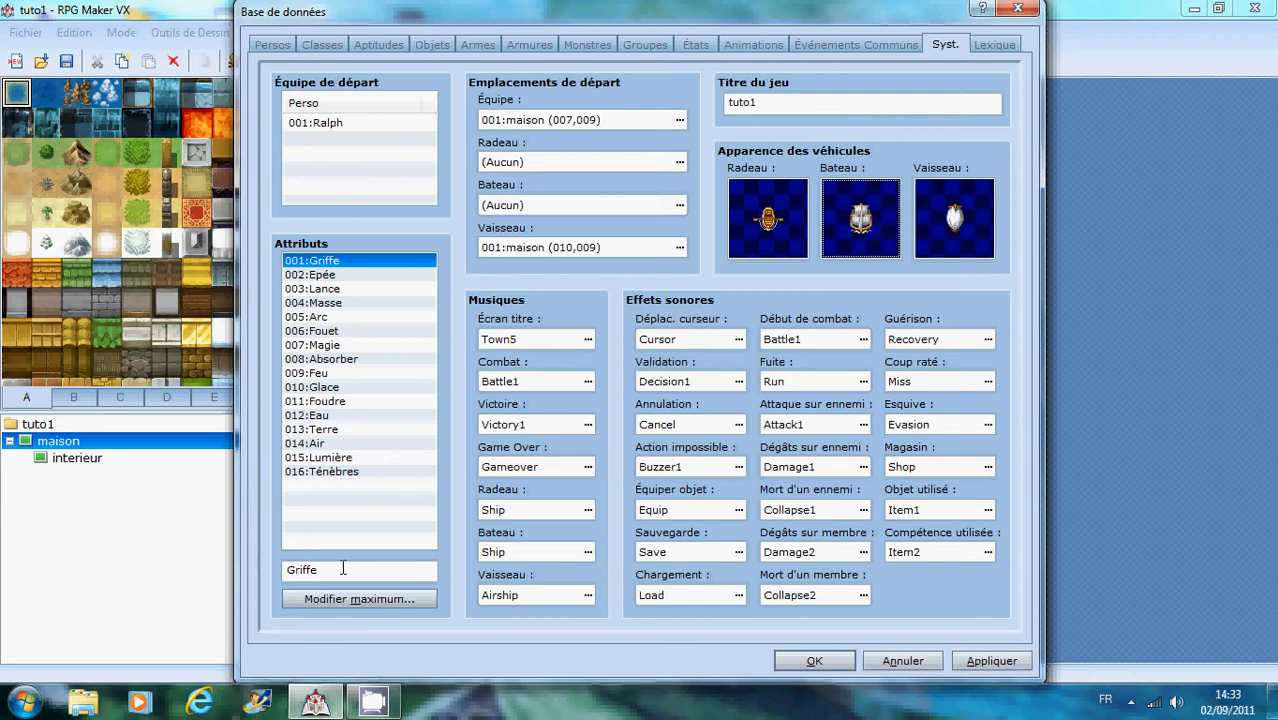
click(345, 276)
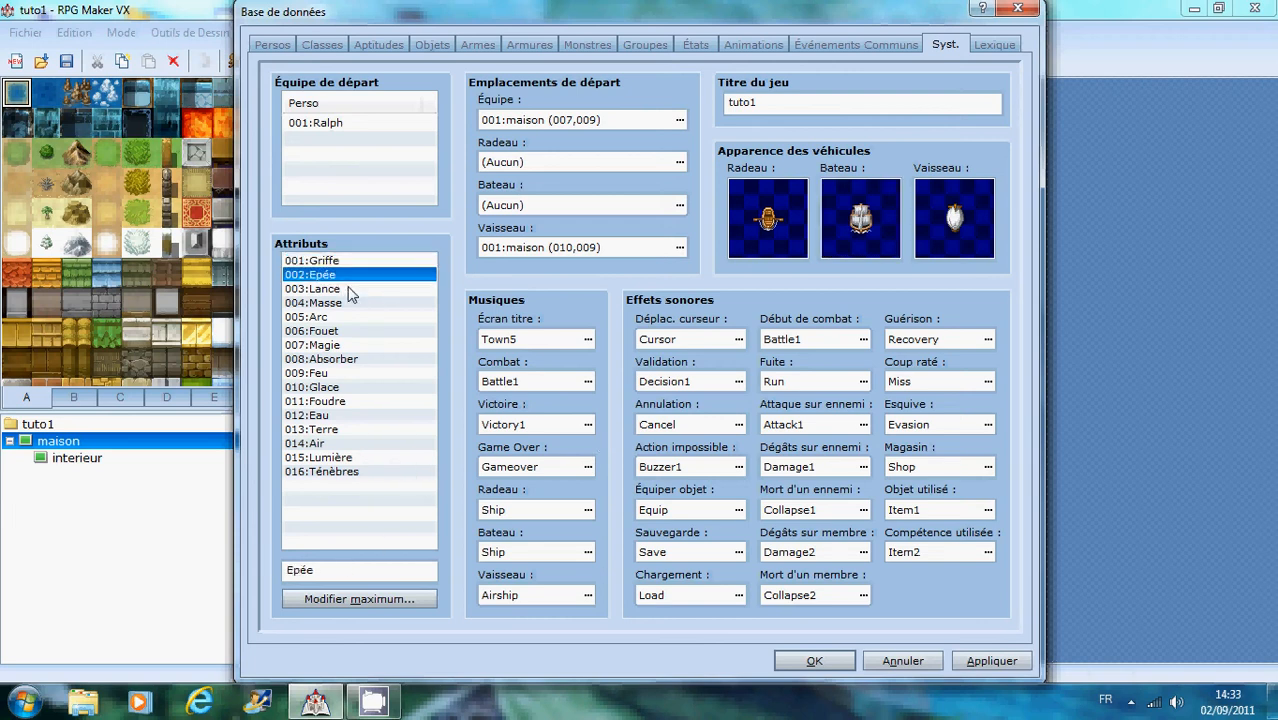
- Review the Lance, Masse, Feu, Eau and Ténèbres attributes, and view the attribute list's maximum setting without changing it
click(348, 289)
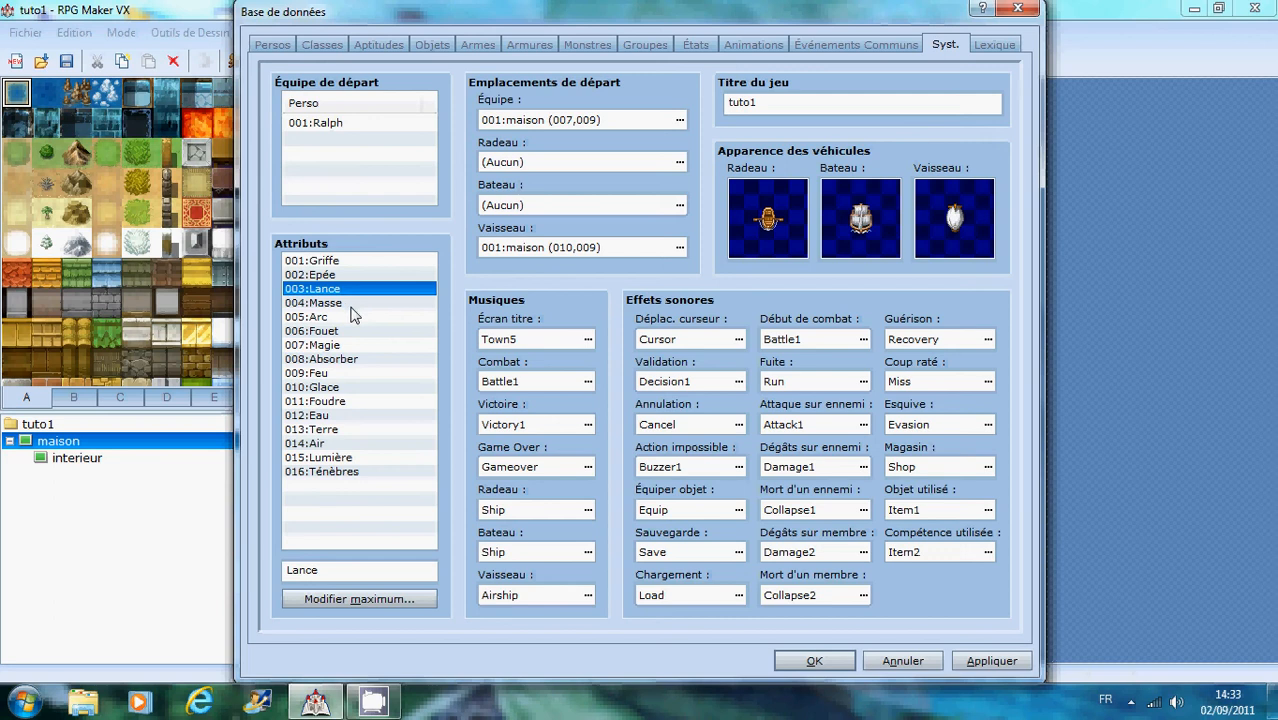
click(355, 305)
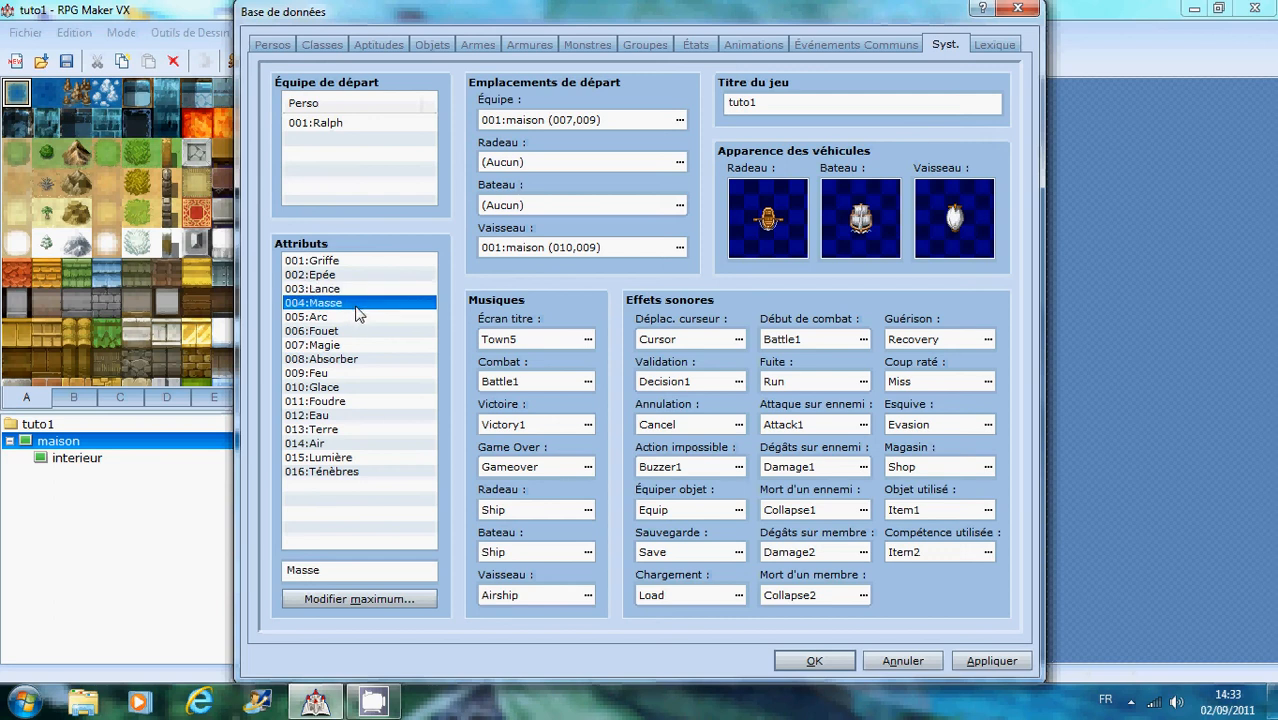
click(350, 374)
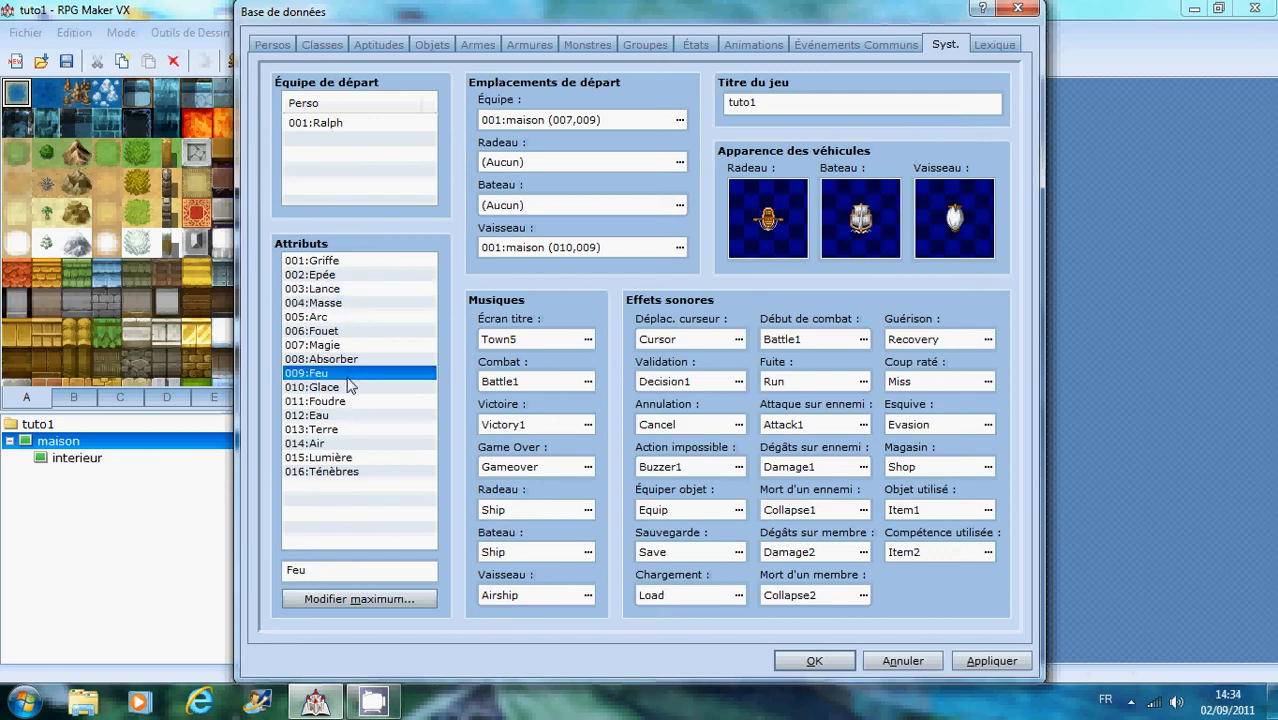
click(334, 417)
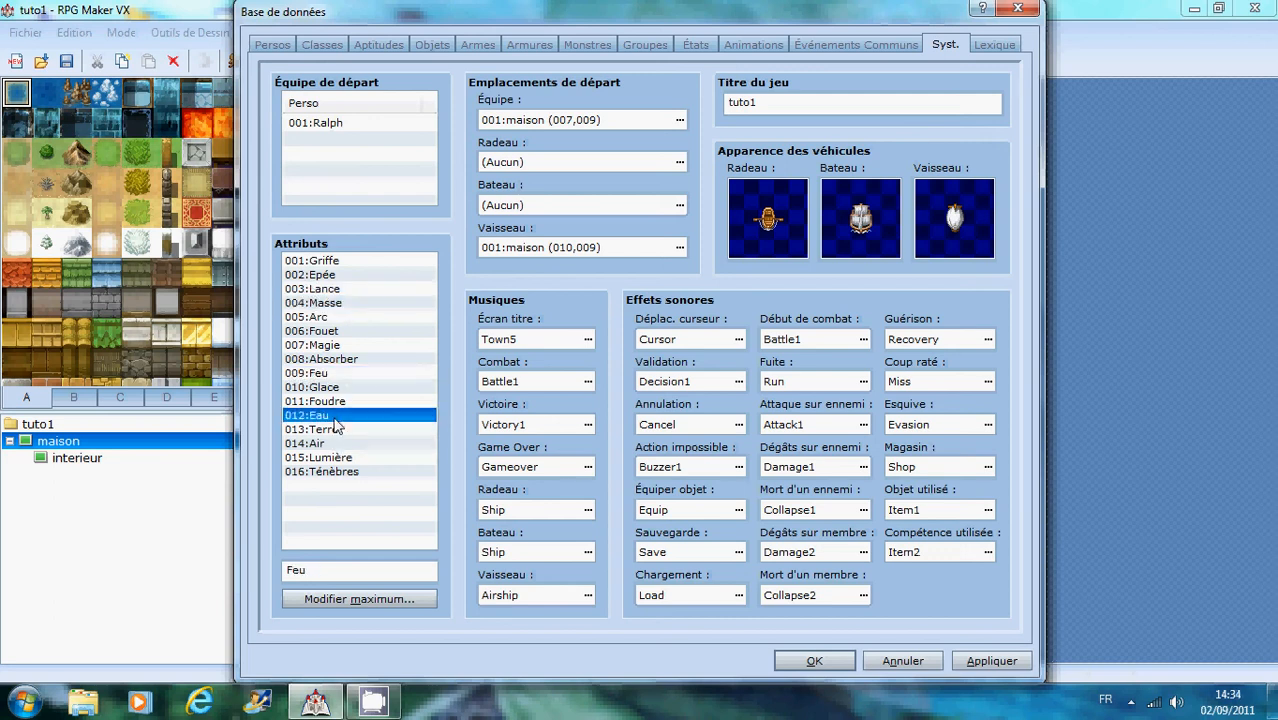
click(337, 471)
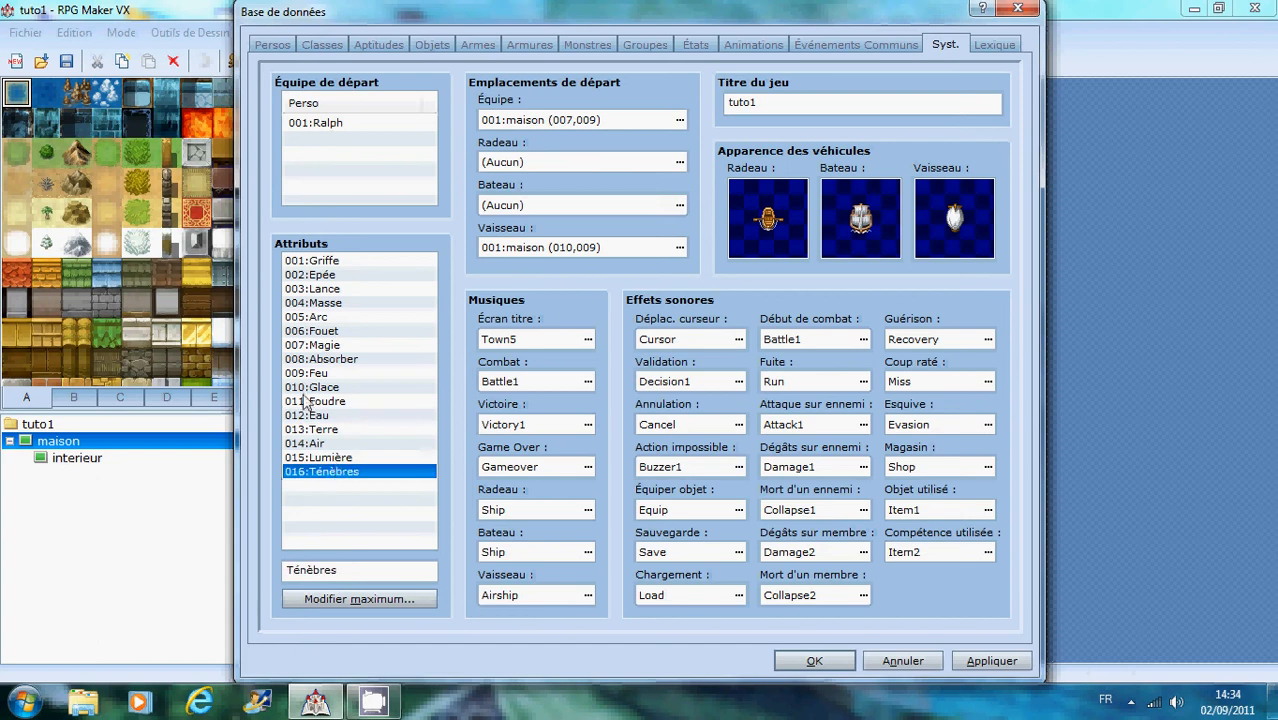
click(388, 599)
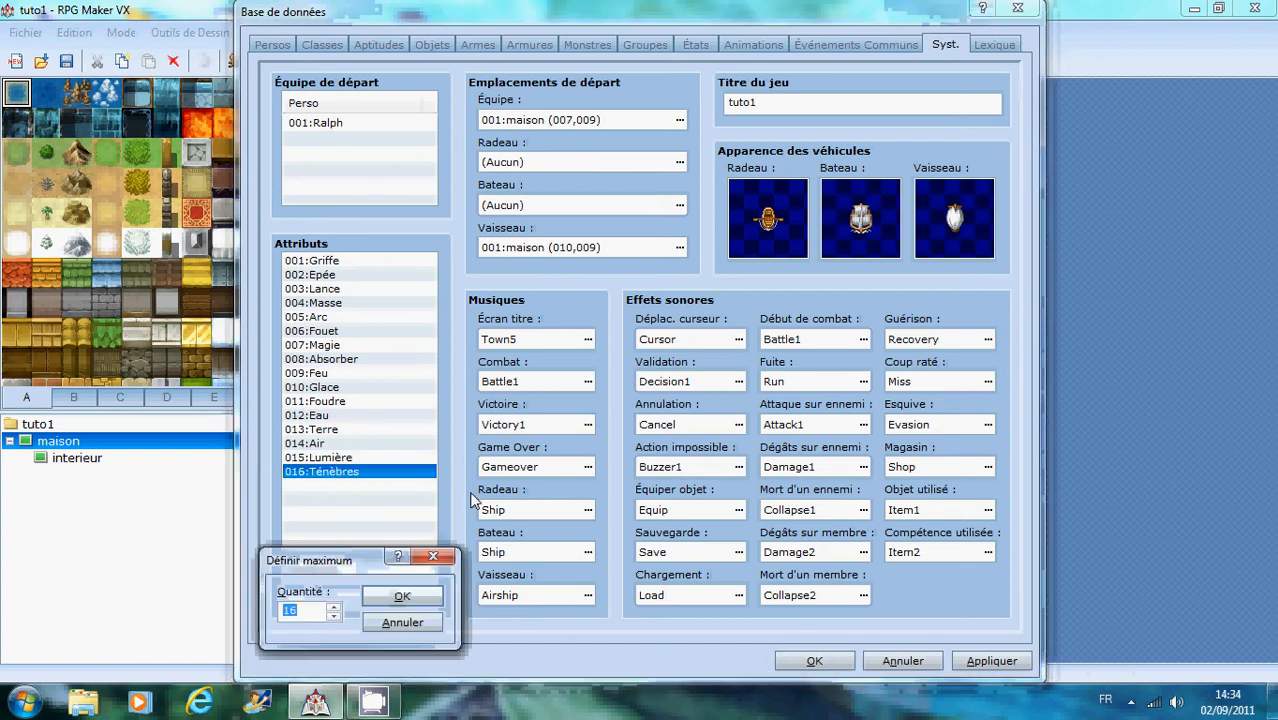
click(410, 628)
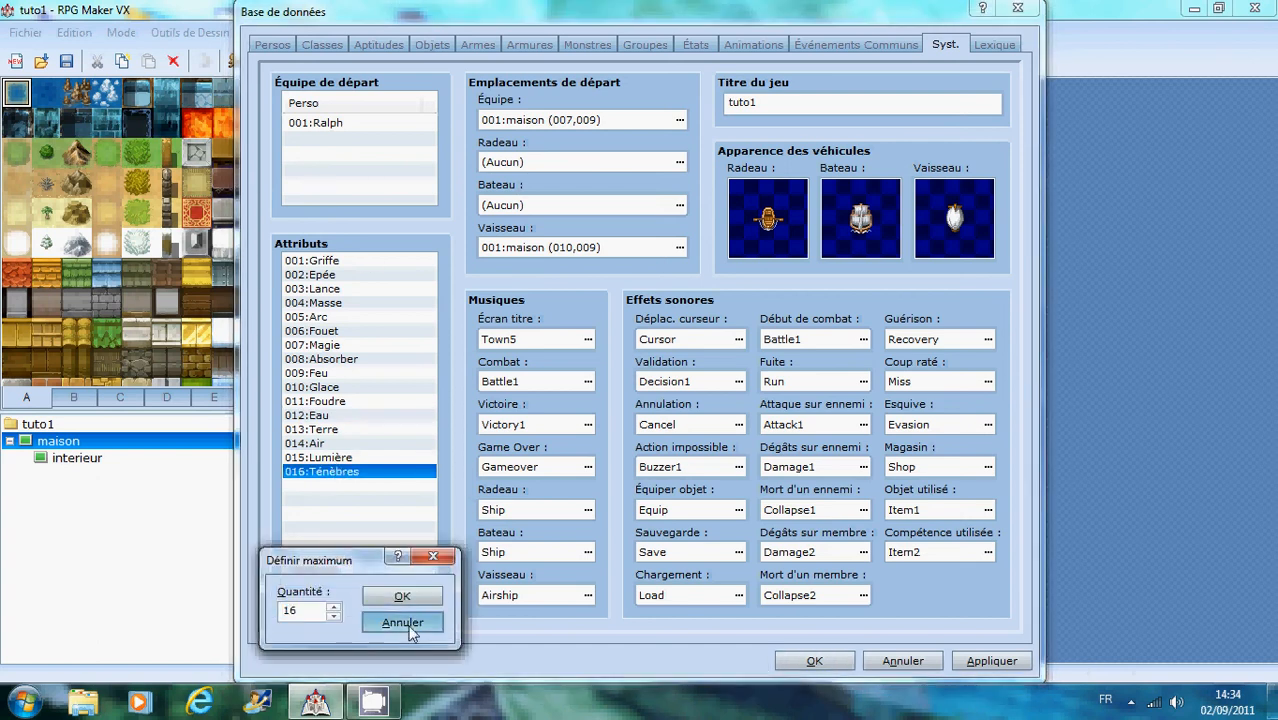
- View the common events page, then examine several attack, strike and lance animations in the animations list, such as Attaque/Feu and Coup/Foudre
click(850, 40)
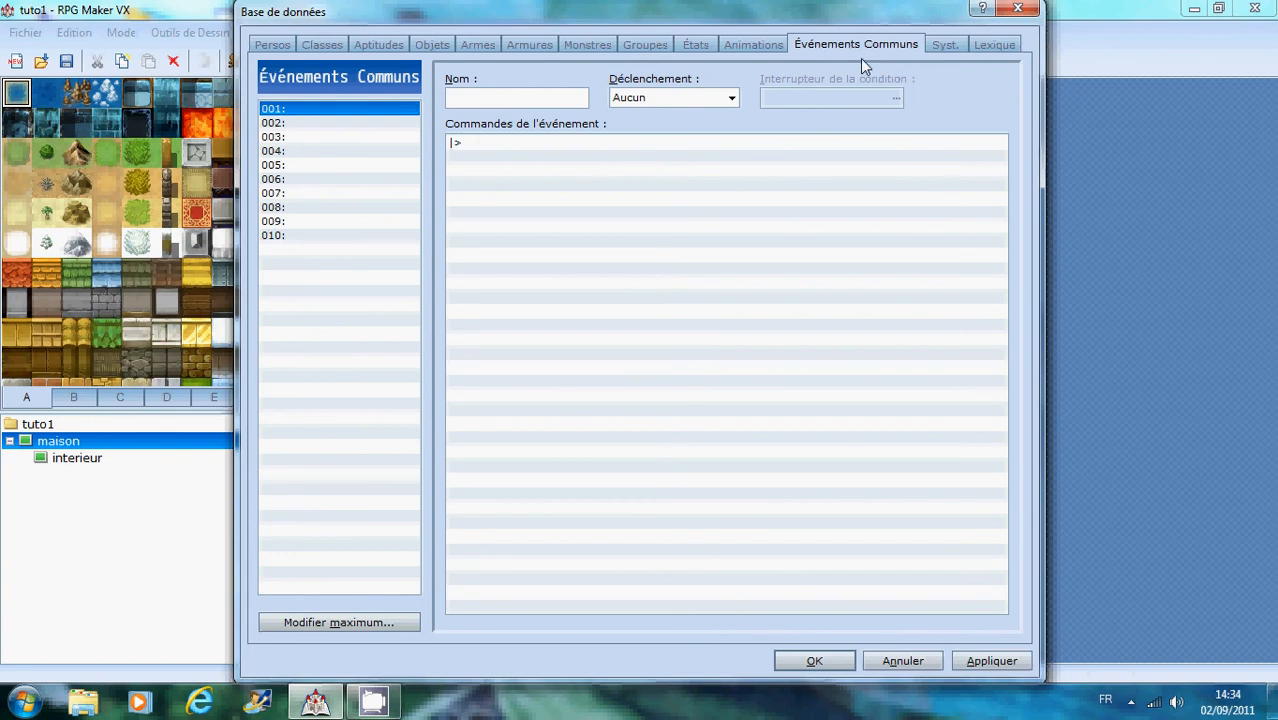
click(760, 47)
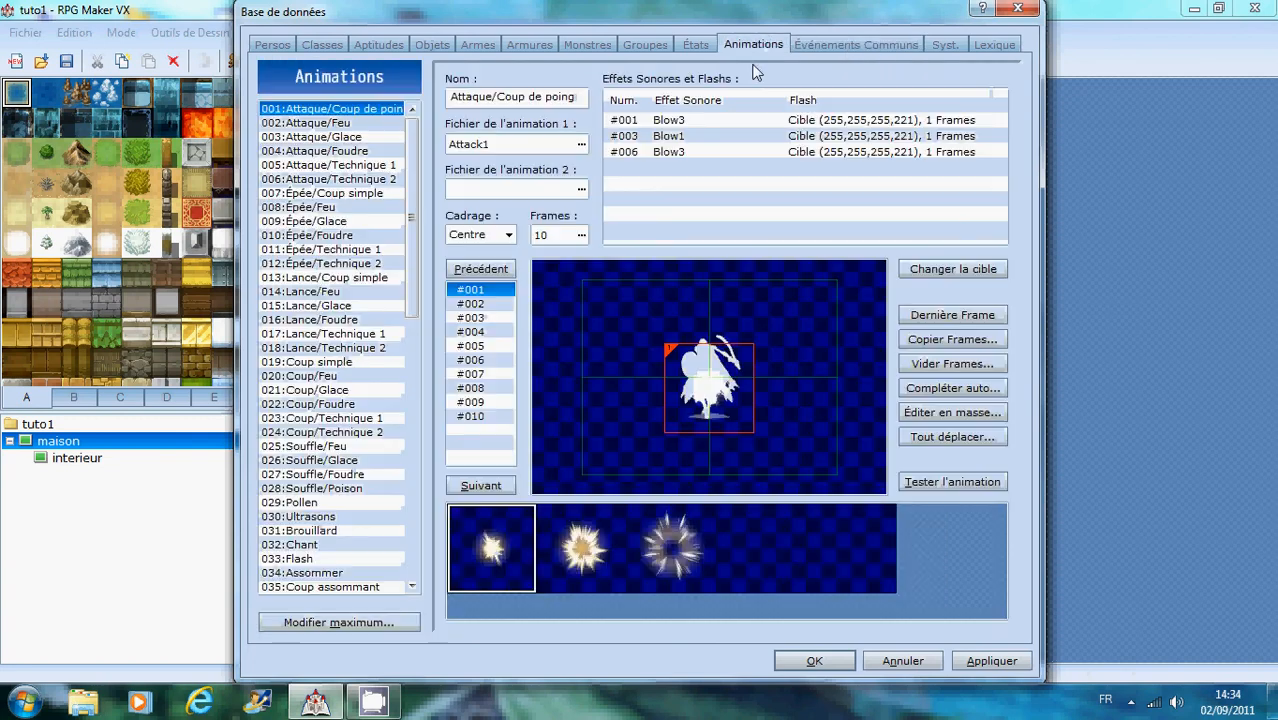
click(334, 124)
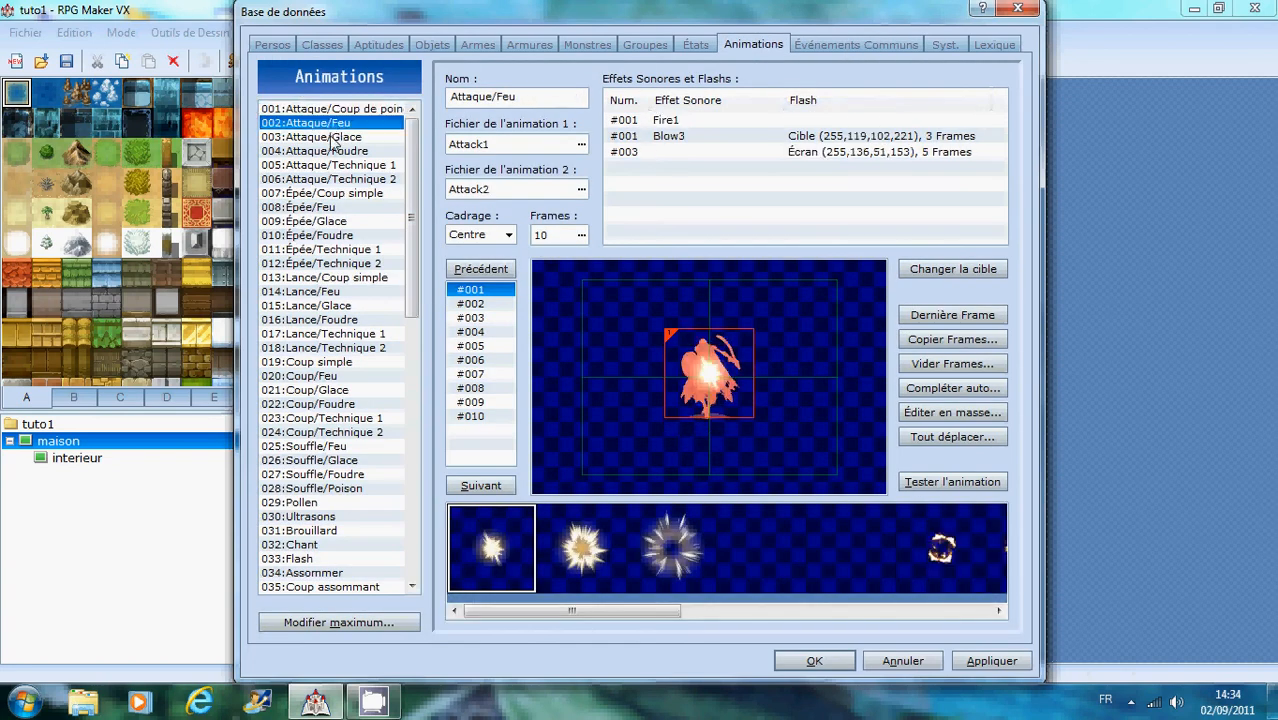
click(331, 137)
click(338, 151)
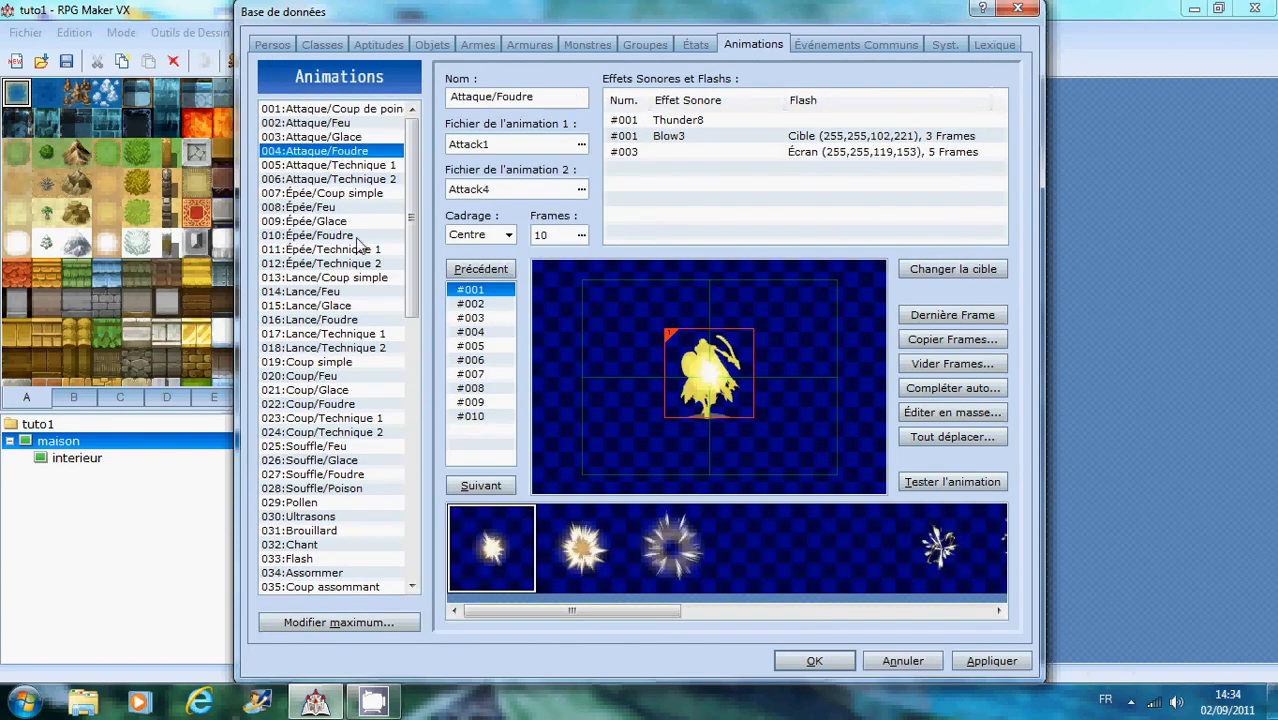
click(340, 404)
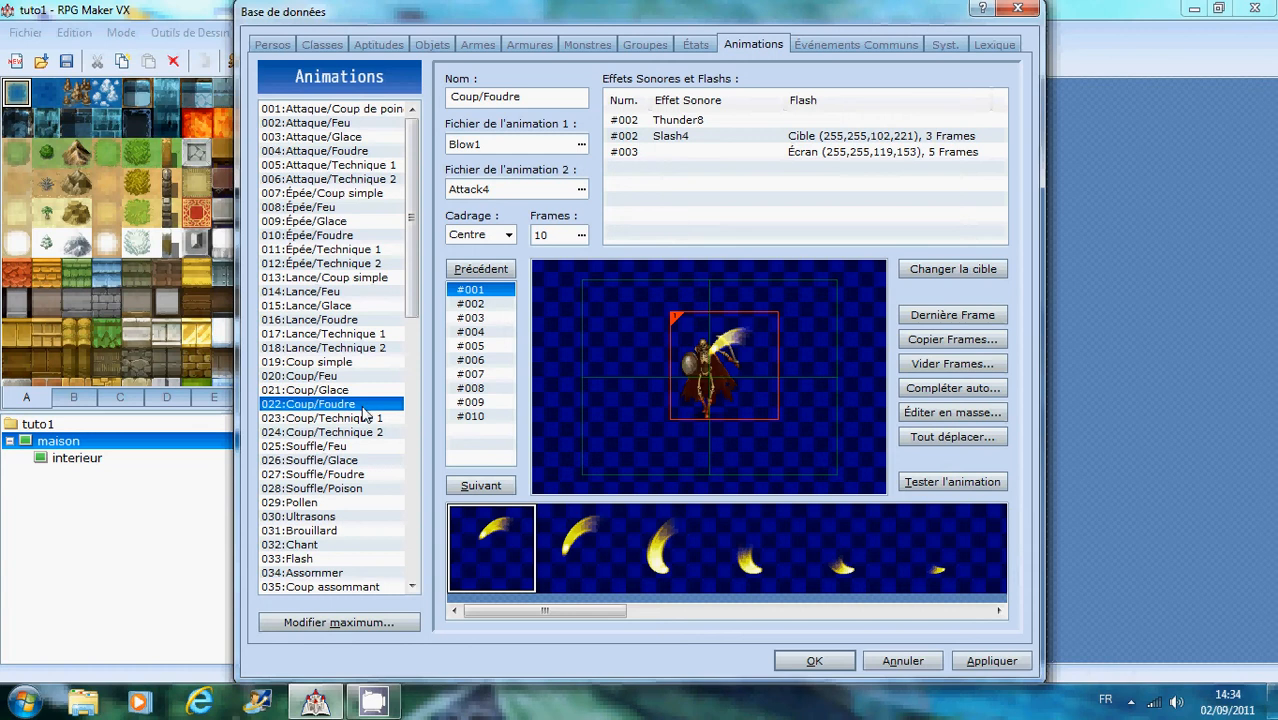
click(365, 332)
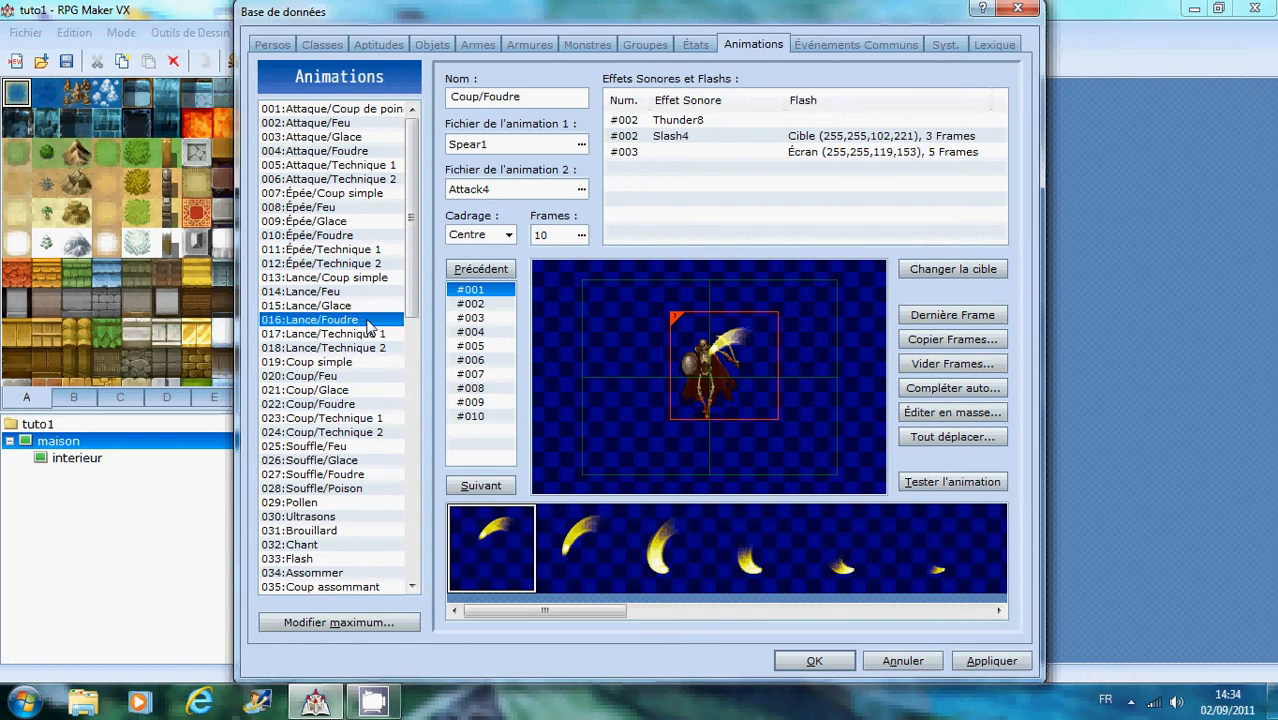
click(362, 362)
click(358, 376)
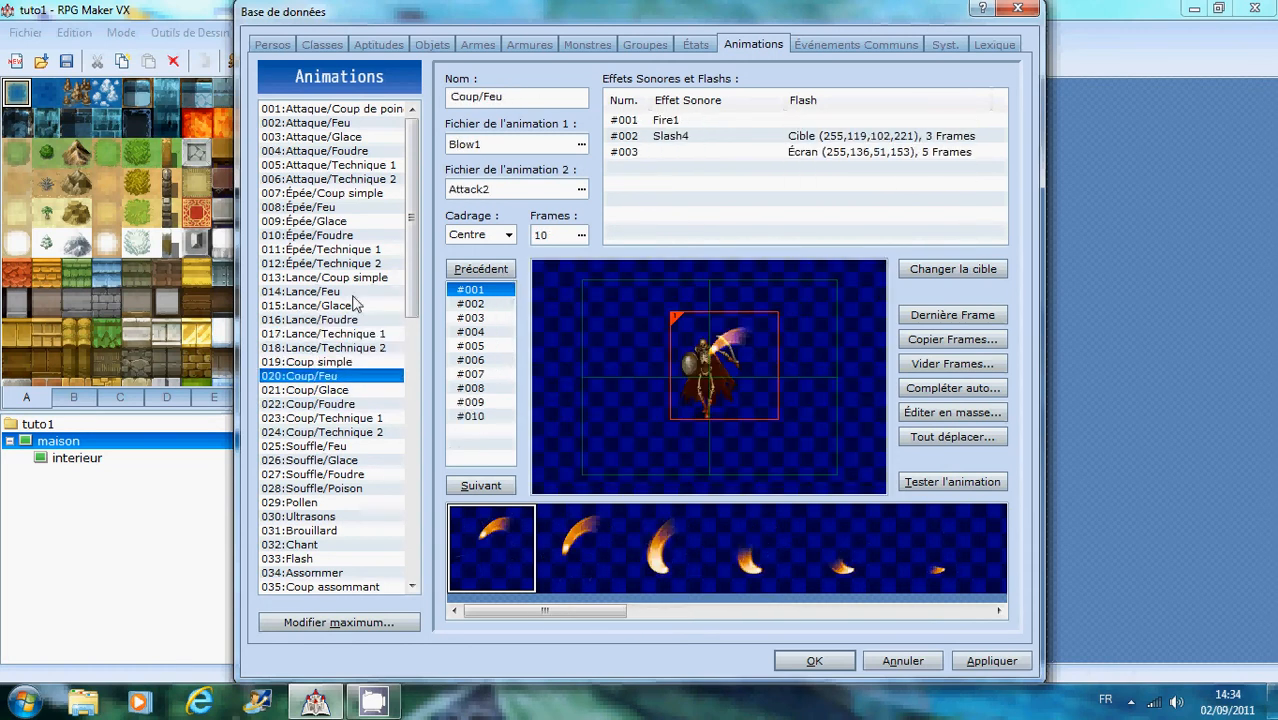
click(355, 292)
- Look through the rest of the animations list and select the Feu/Simple 1 animation
scroll(336, 455, down, 12)
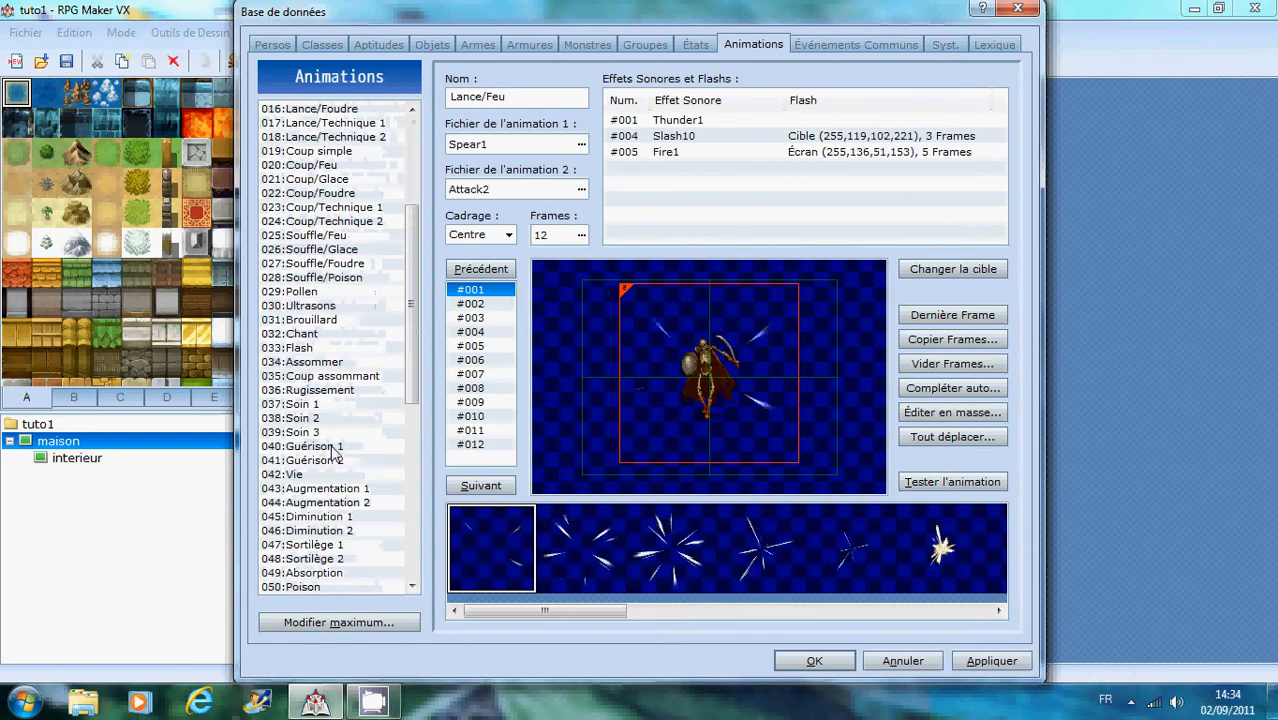
scroll(336, 455, up, 5)
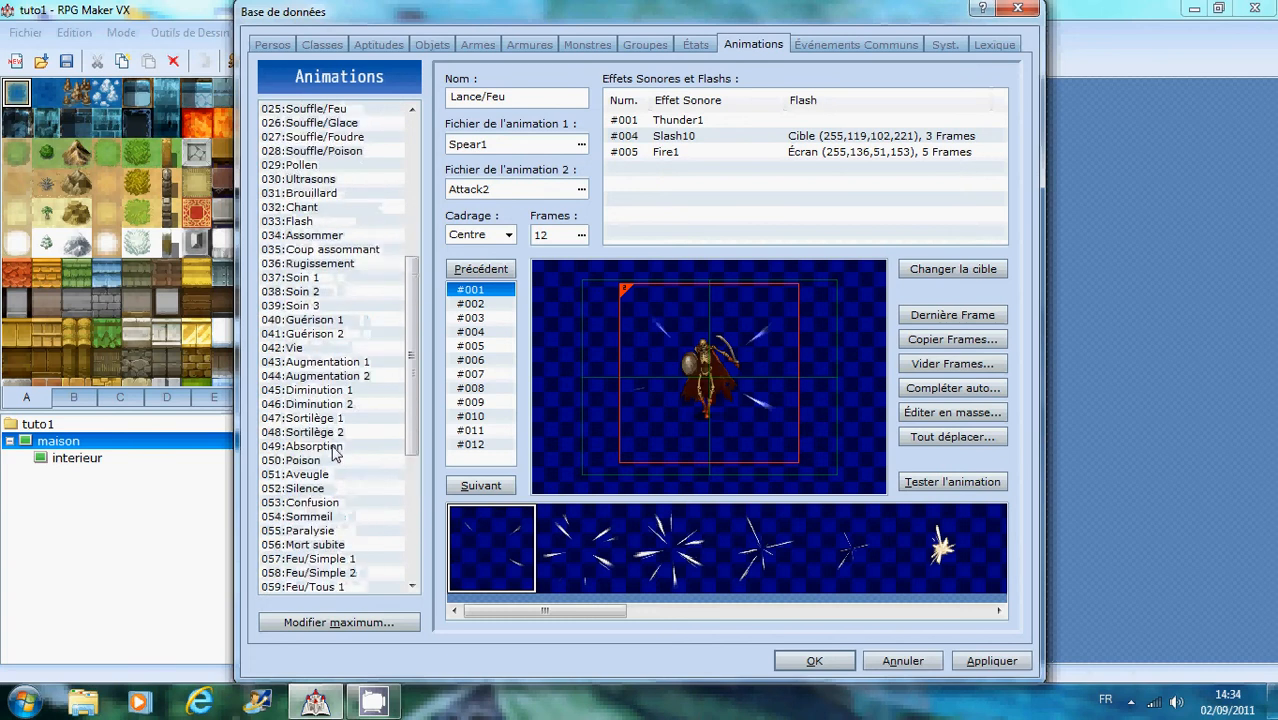
scroll(336, 455, down, 8)
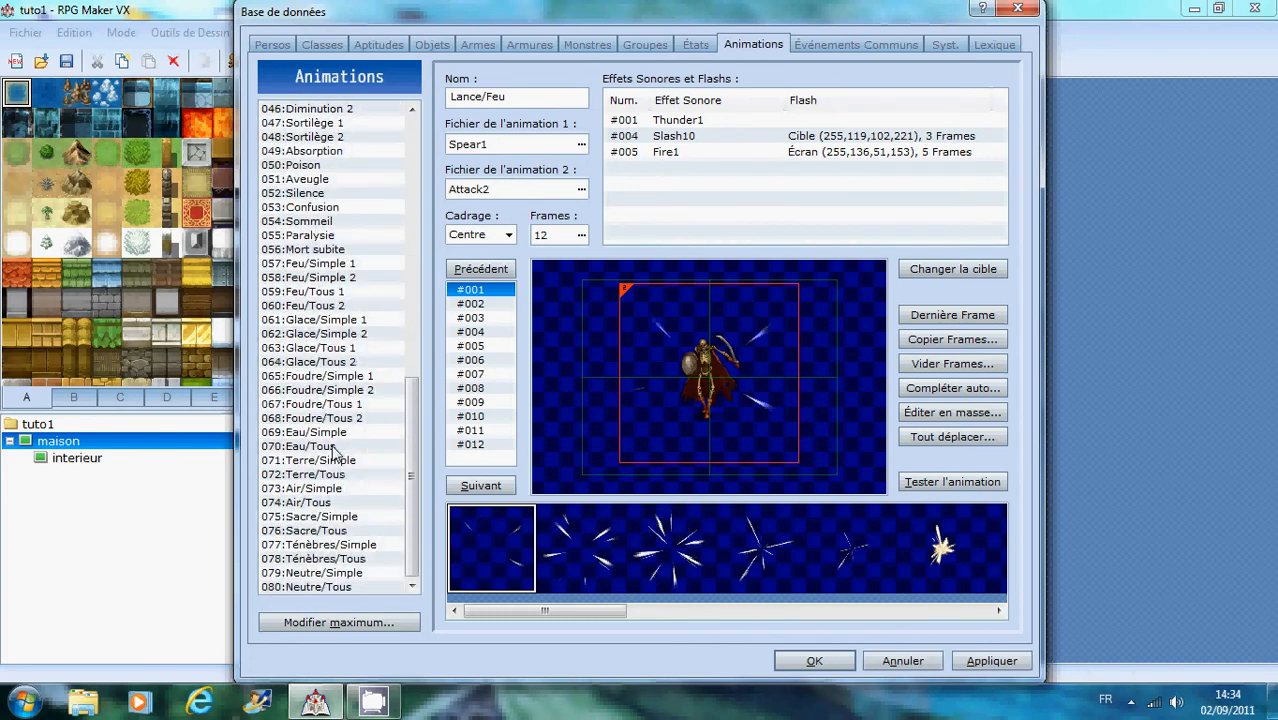
scroll(336, 455, up, 3)
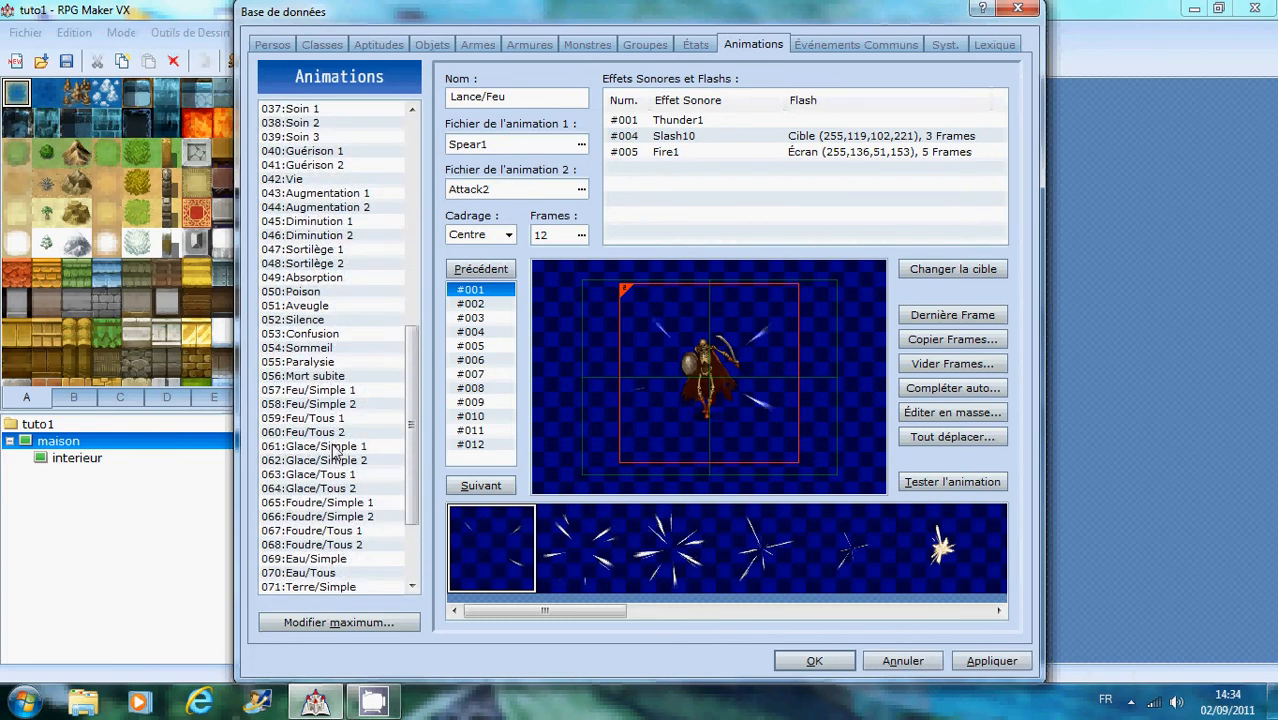
click(340, 392)
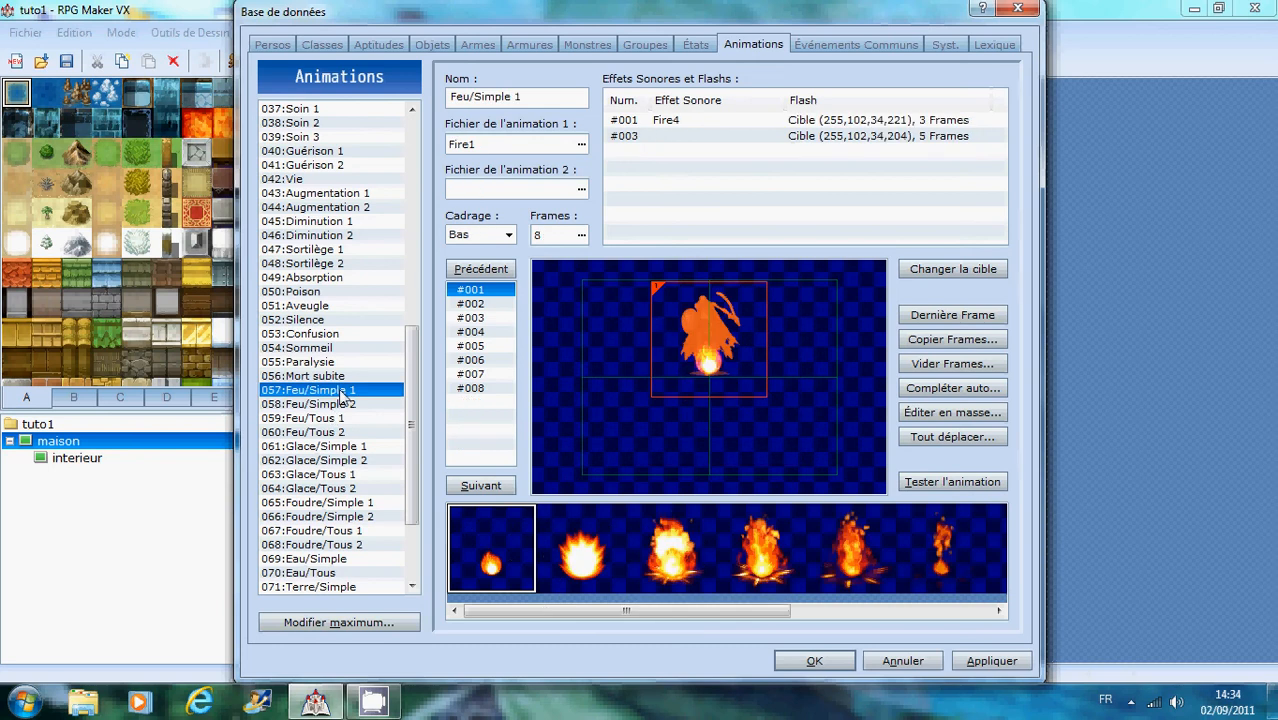
- Examine the graphic and hue choices for Feu/Simple 1's first and second animation files, cancelling both selections
click(582, 146)
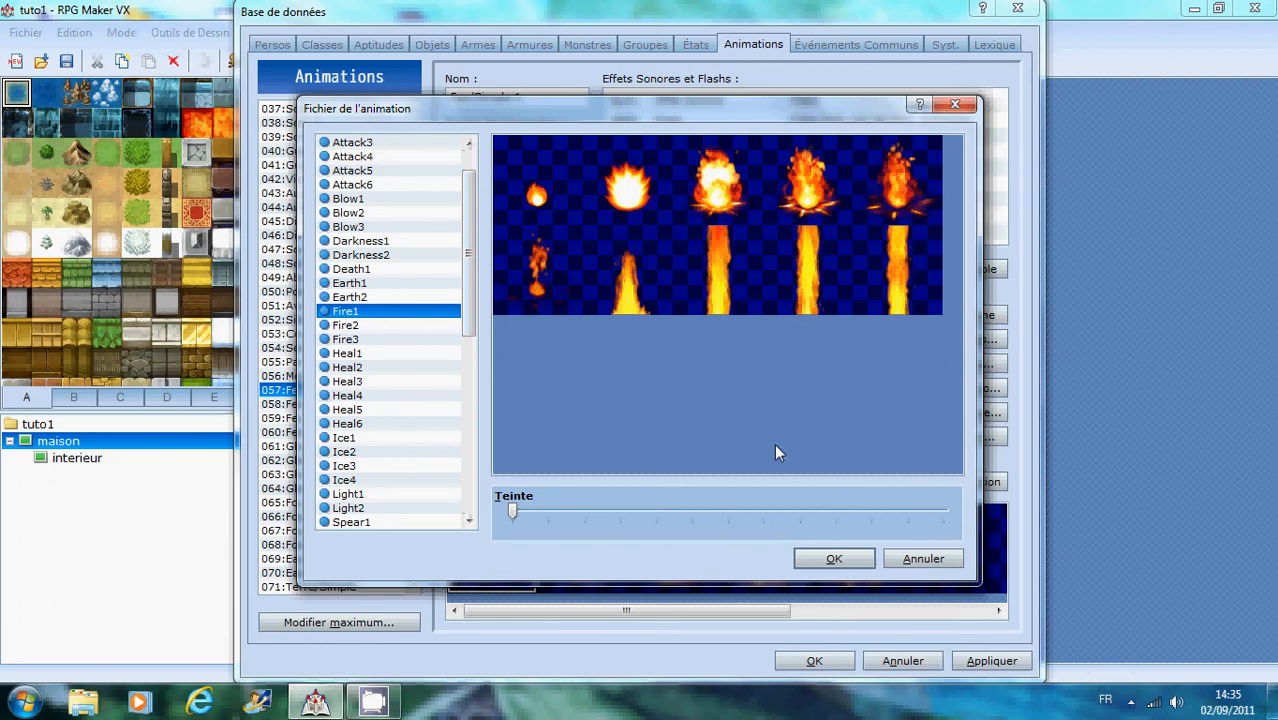
drag(514, 510, 436, 508)
click(913, 560)
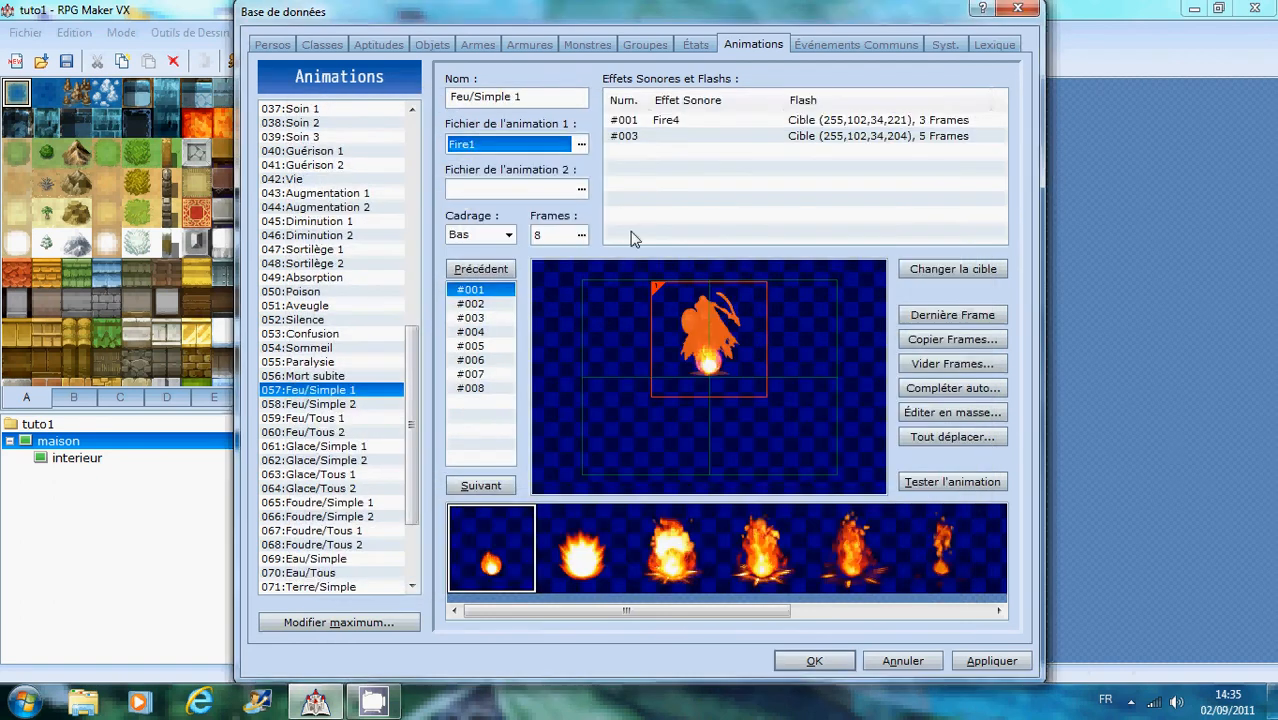
click(581, 190)
click(368, 185)
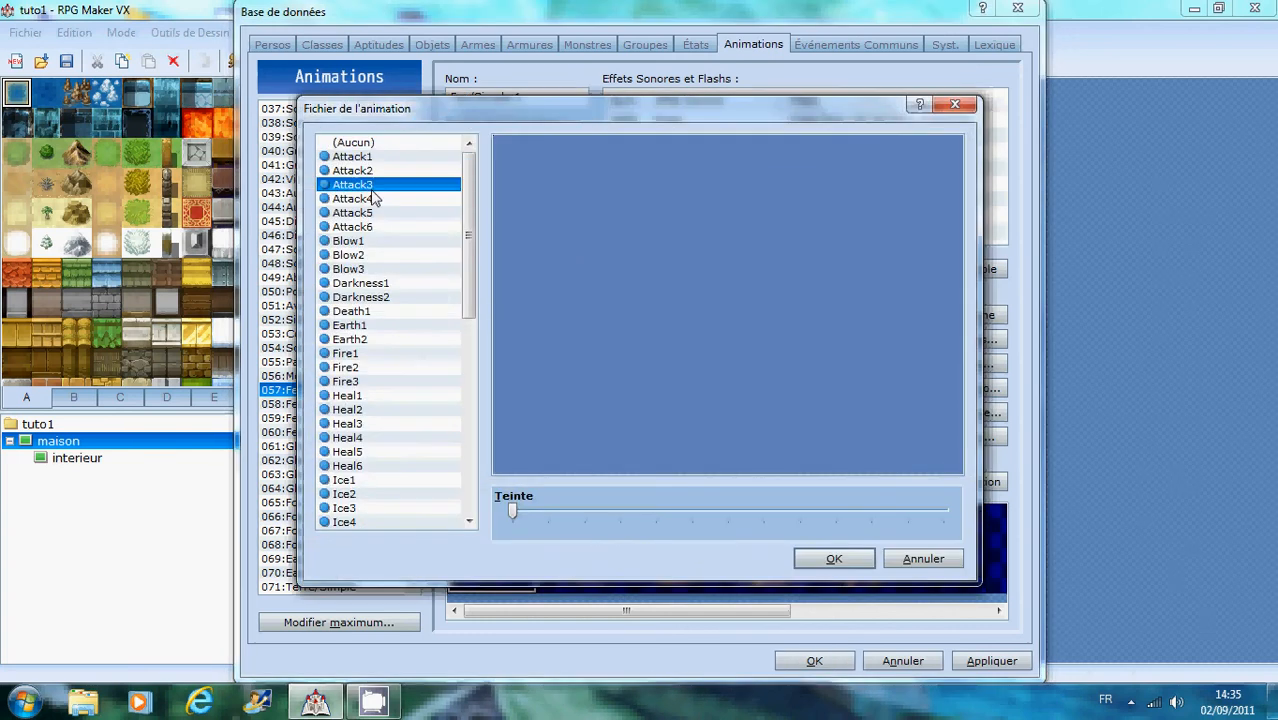
click(922, 559)
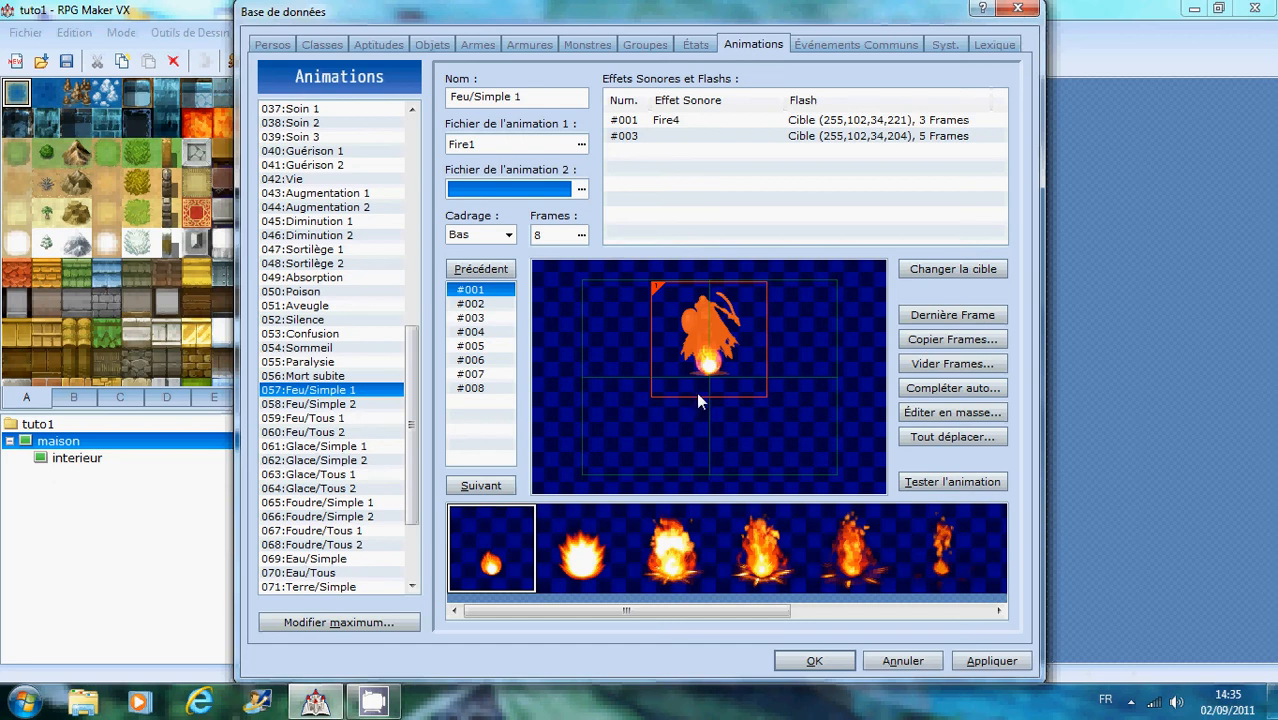
- Inspect Feu/Simple 1's framing options and its sound and flash entries for frames #001 and #003
click(509, 234)
click(510, 234)
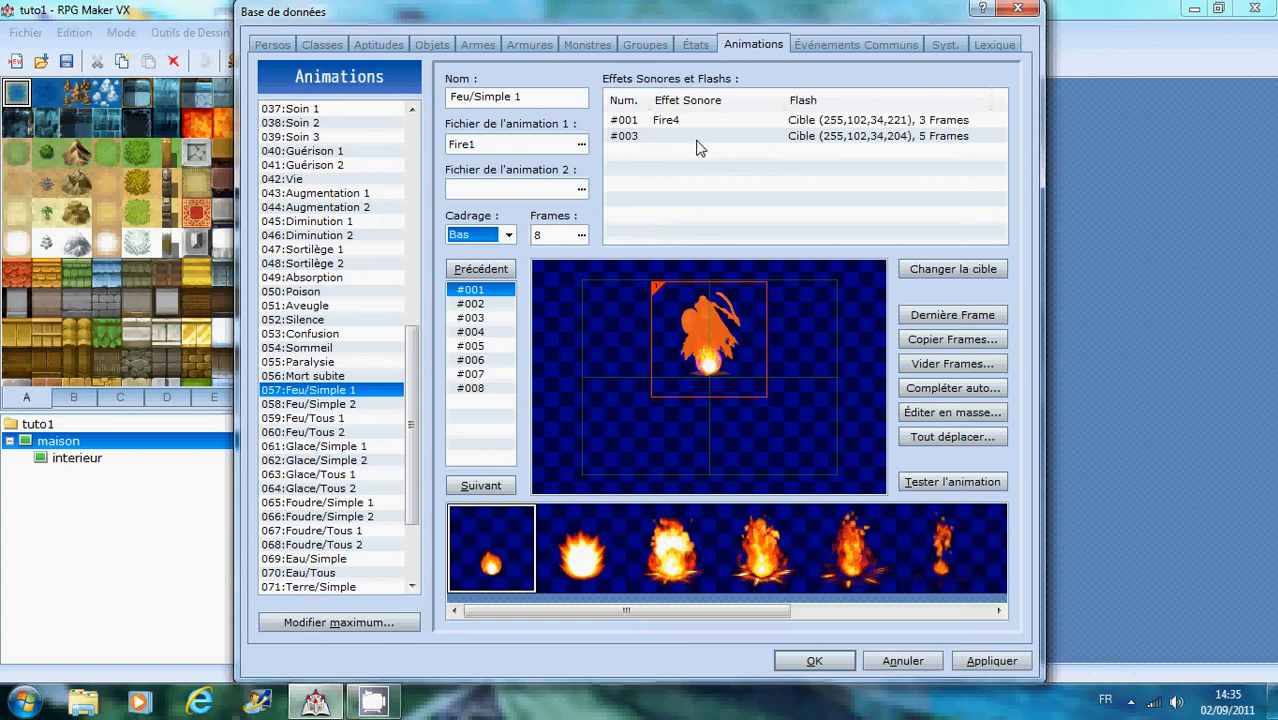
click(630, 121)
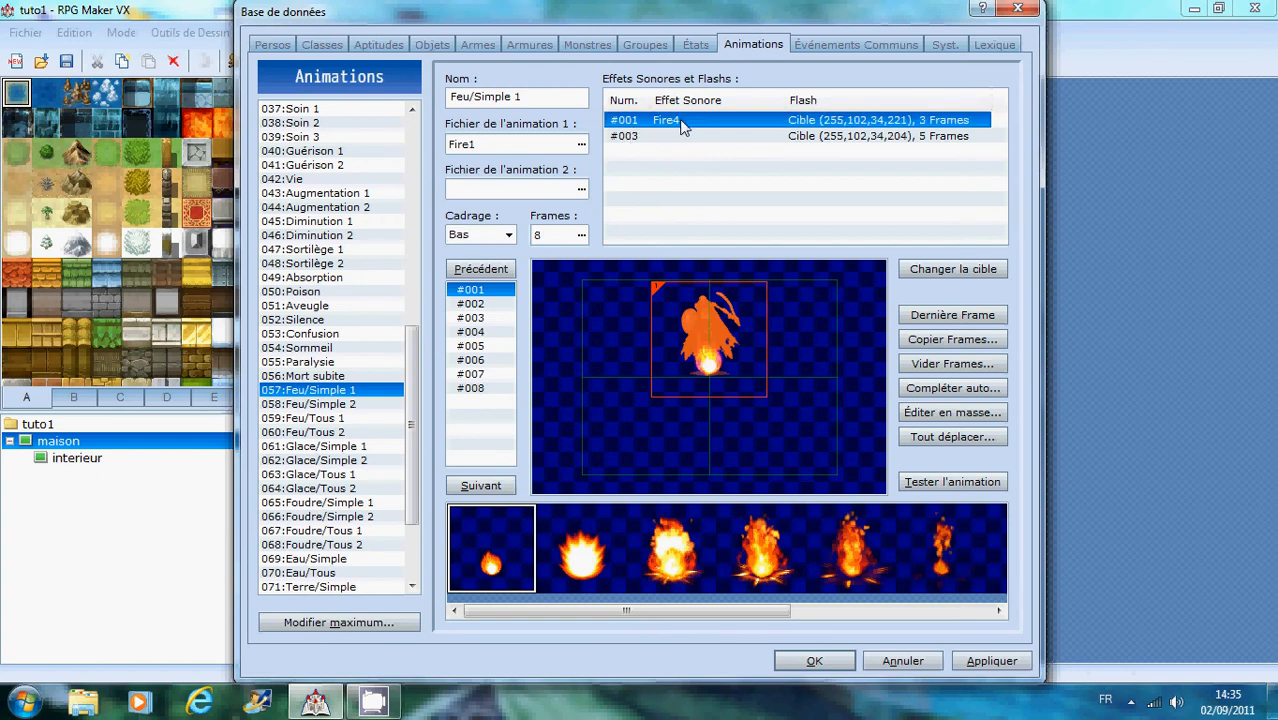
click(633, 138)
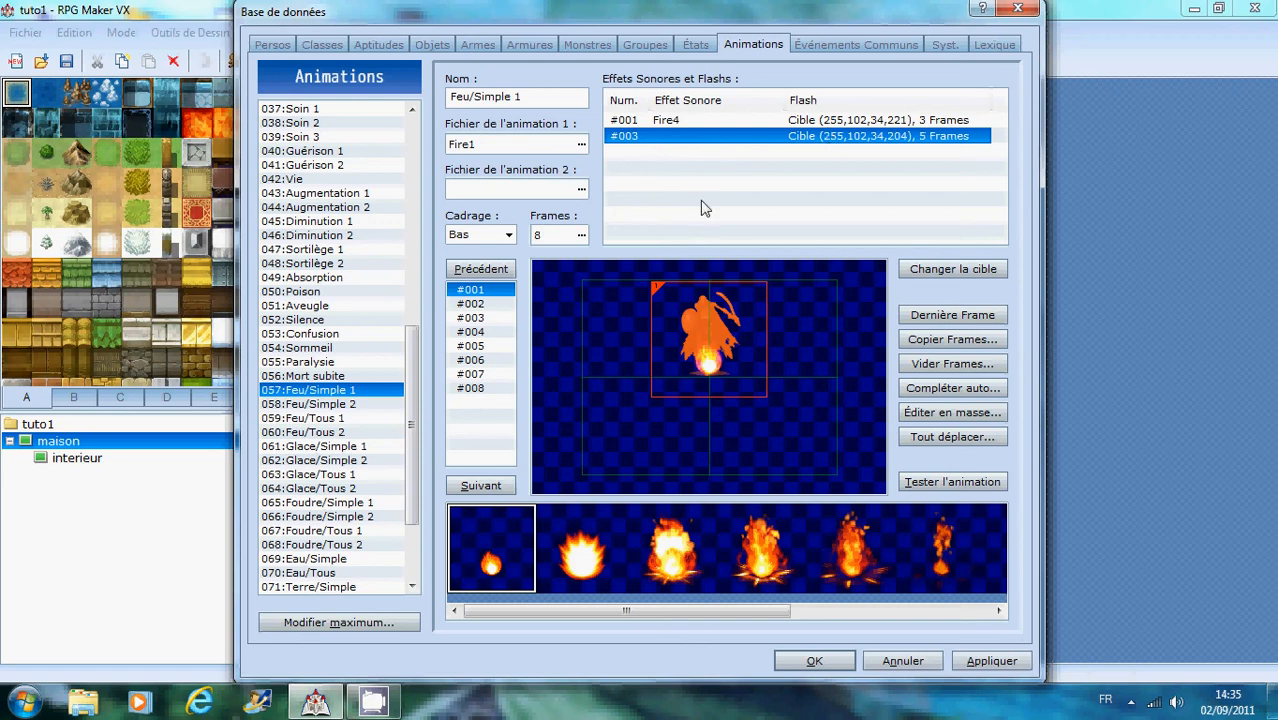
- Step through Feu/Simple 1's frames from #002 to #008 and back to #001 to examine each image
click(475, 303)
click(482, 318)
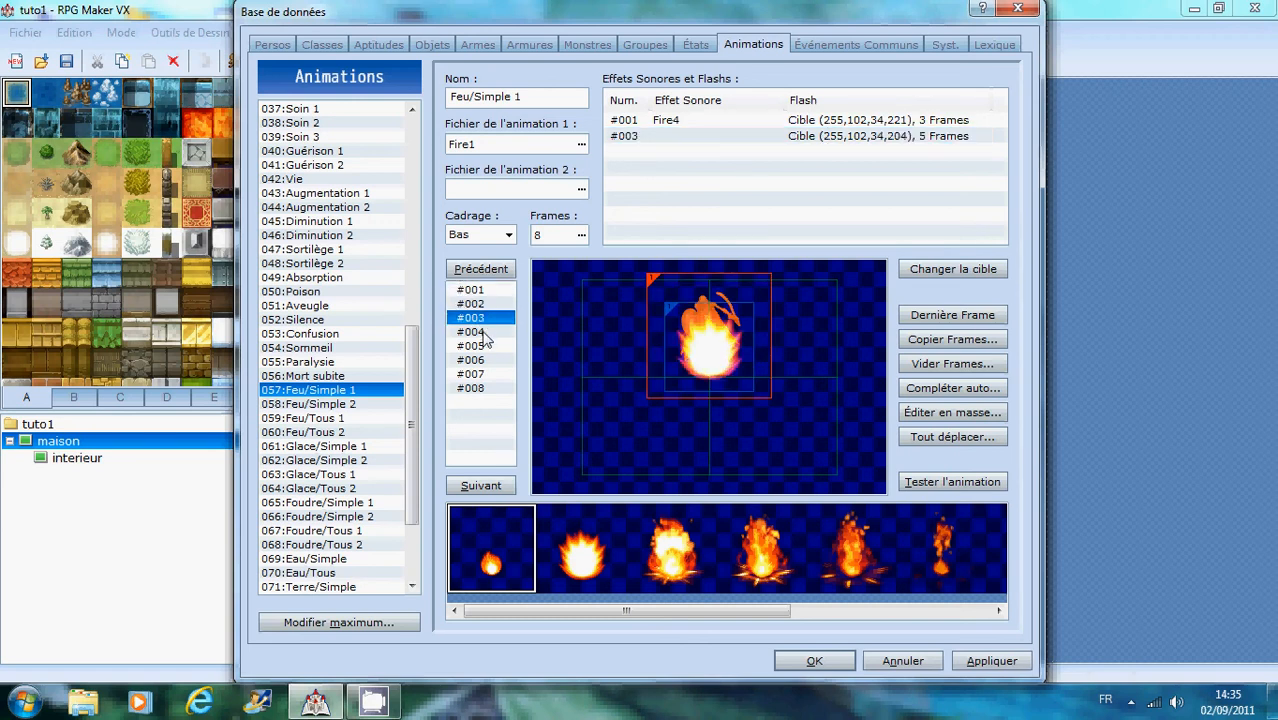
click(483, 332)
click(484, 346)
click(482, 360)
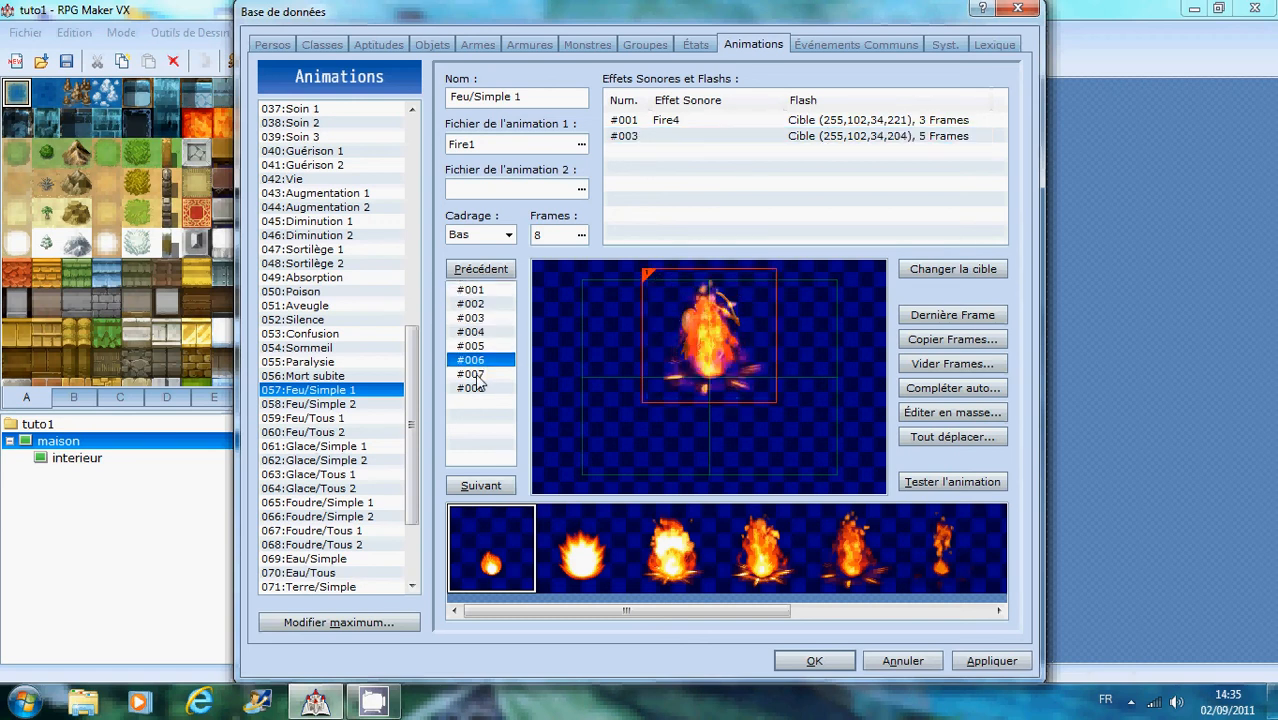
click(478, 374)
click(475, 388)
click(481, 374)
click(482, 360)
click(484, 346)
click(486, 332)
click(488, 318)
click(495, 303)
click(498, 289)
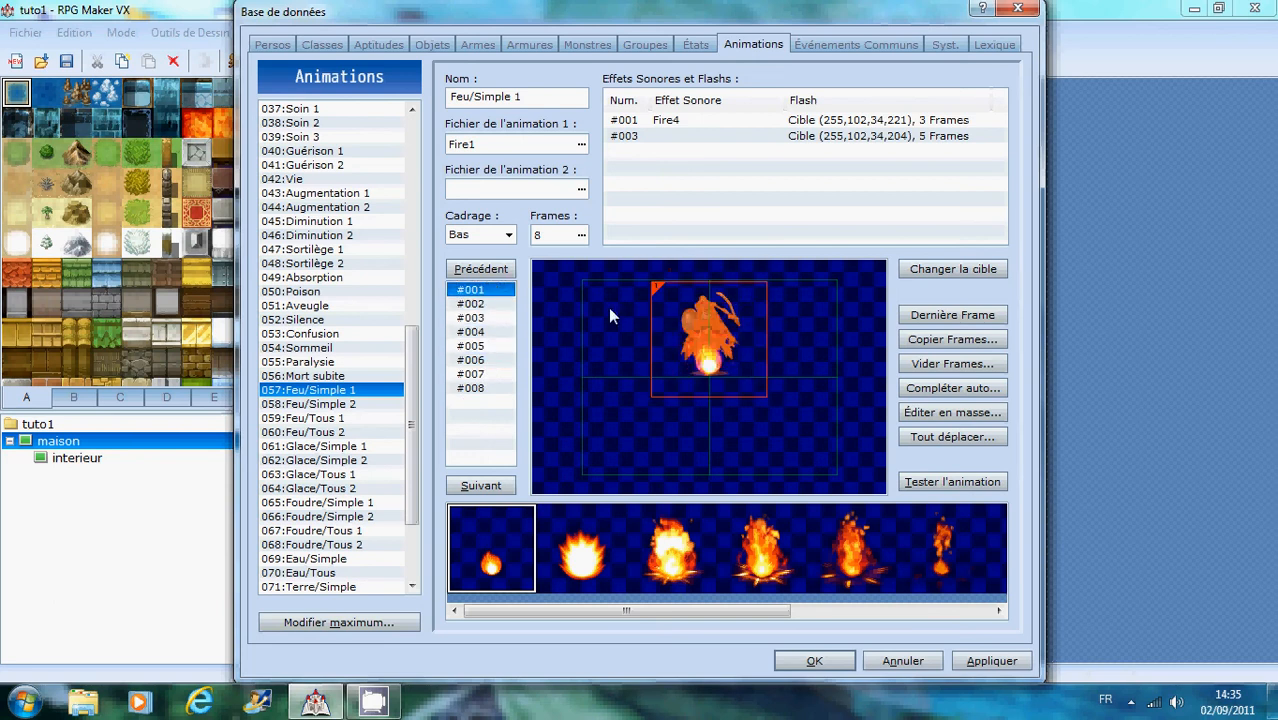
- Change the animation's preview target to the Rogue monster and test the Feu/Simple 1 animation
click(953, 270)
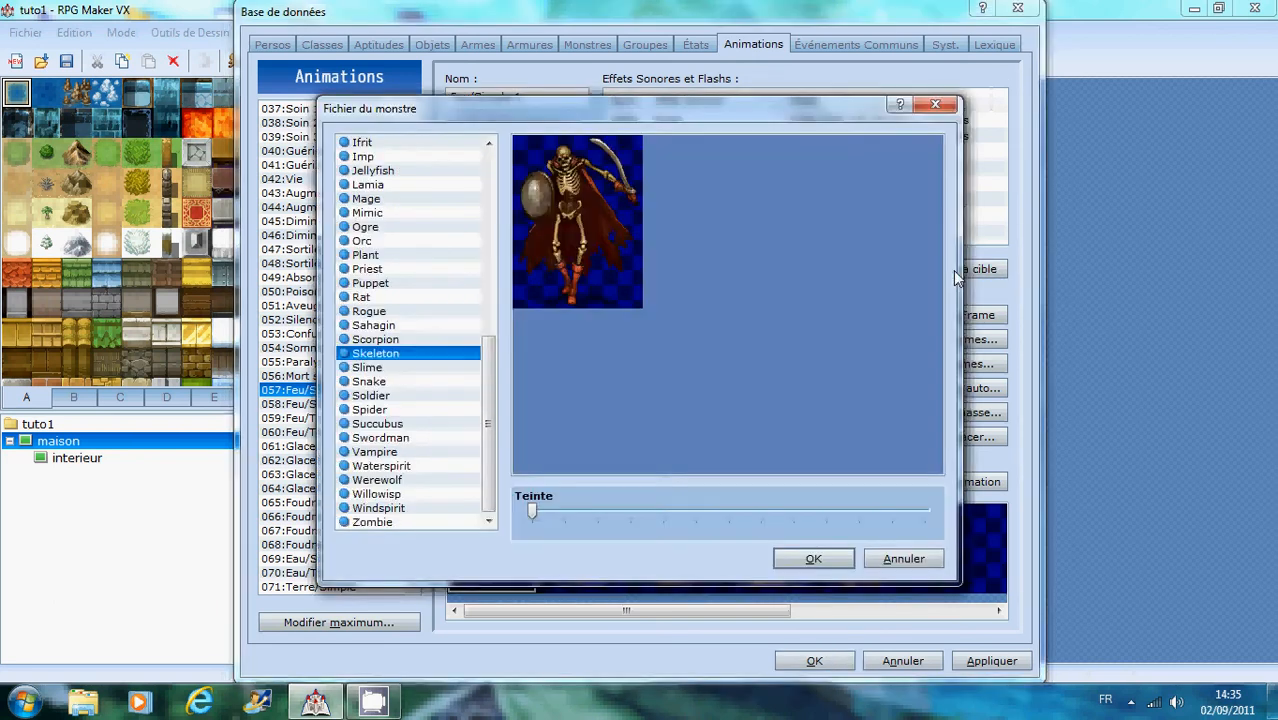
click(386, 311)
click(400, 255)
click(398, 213)
click(398, 199)
click(400, 269)
click(390, 339)
click(385, 311)
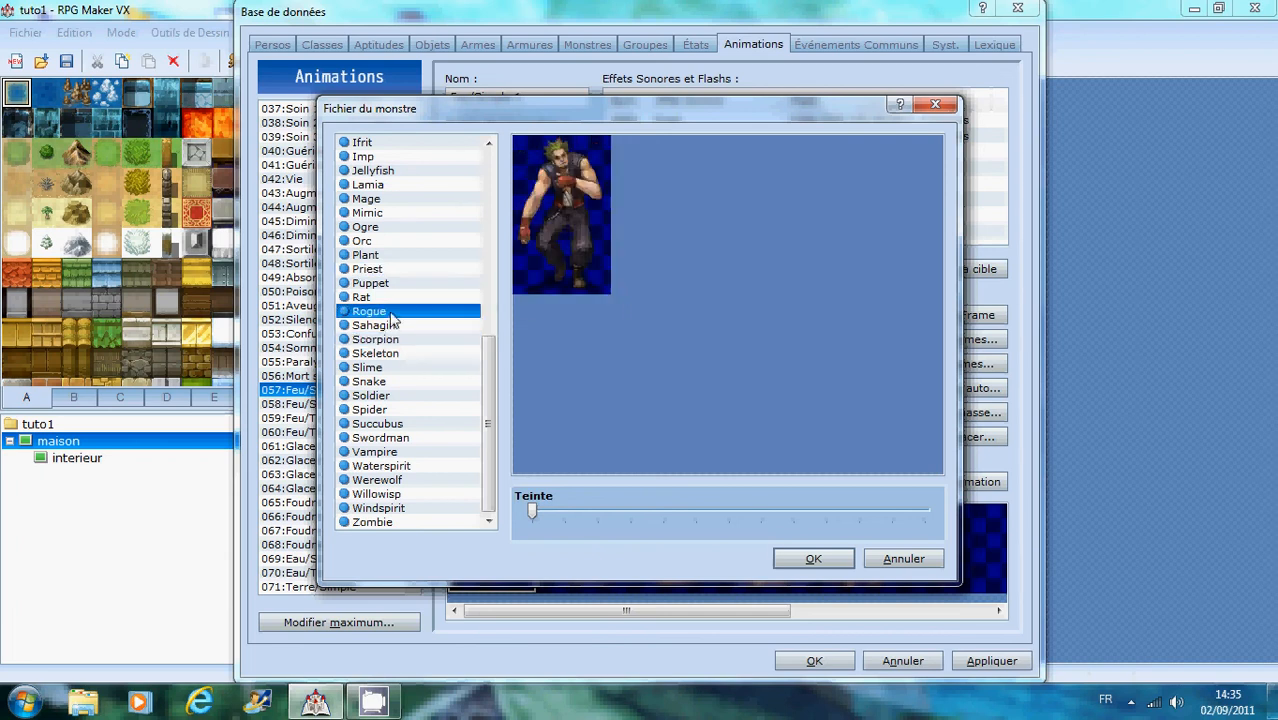
click(806, 558)
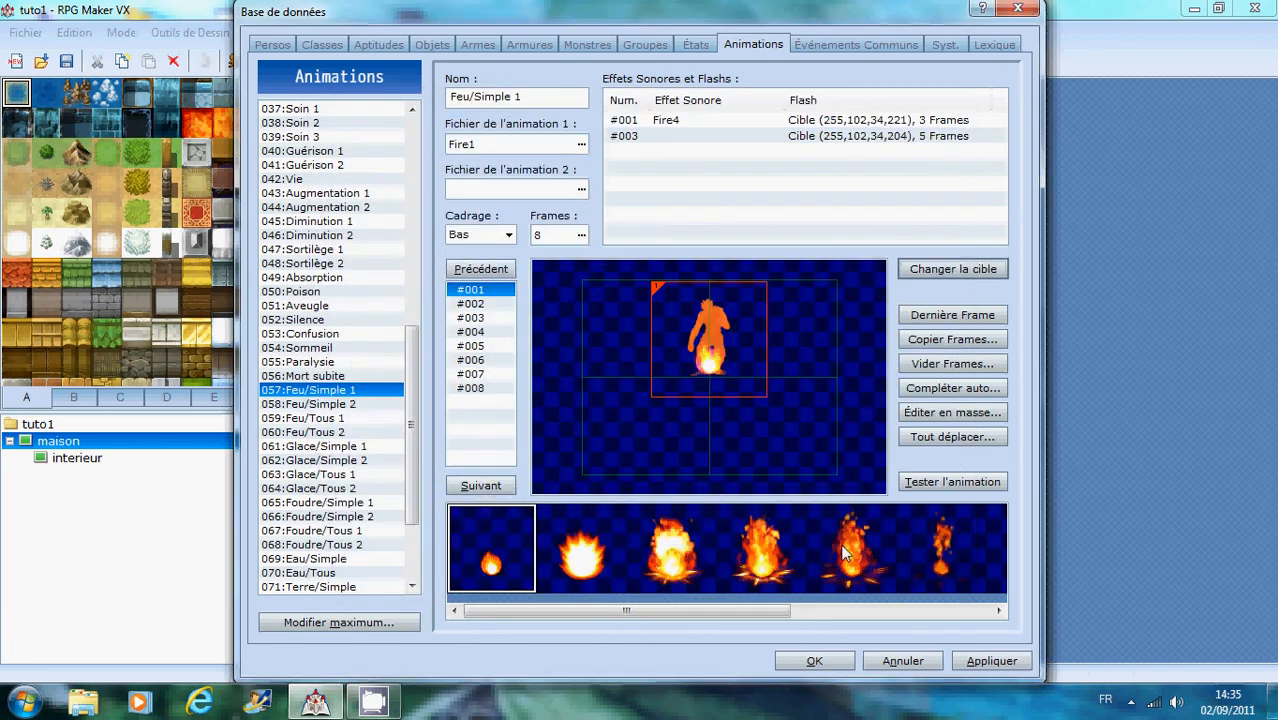
click(937, 484)
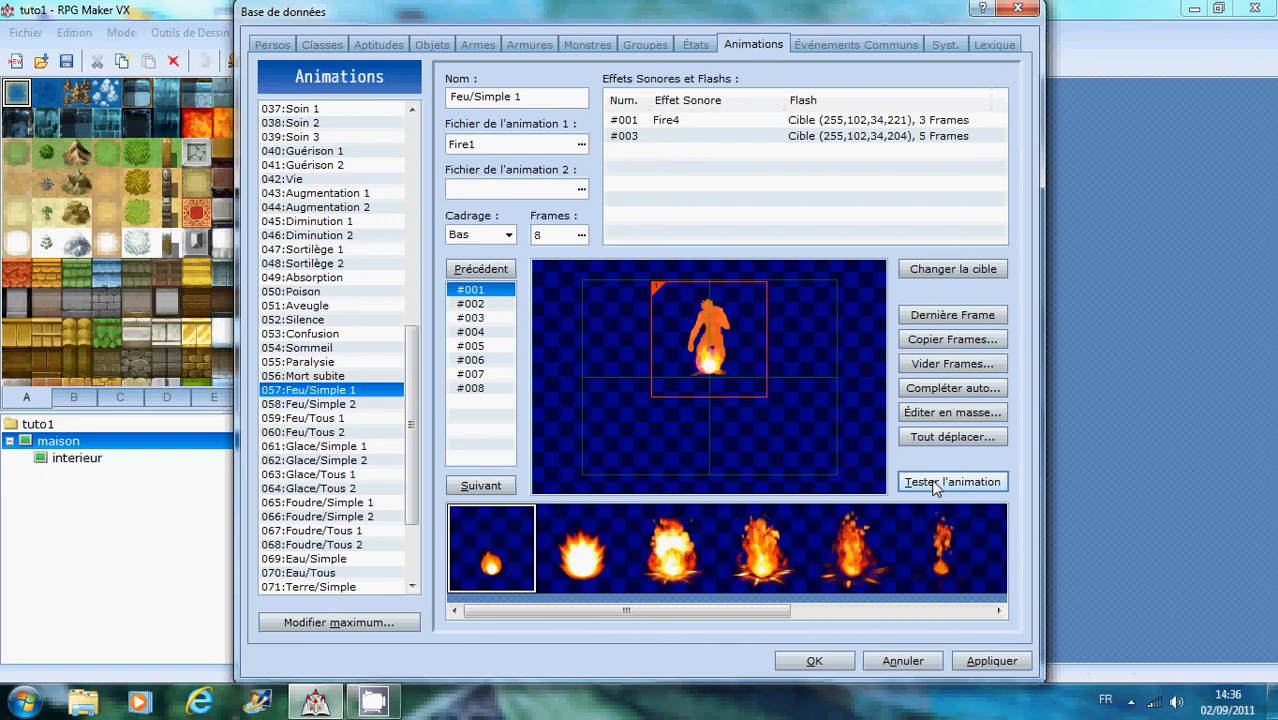
- Shift the hue of Feu/Simple 1's first animation file, Fire1, to green and test the animation
click(581, 147)
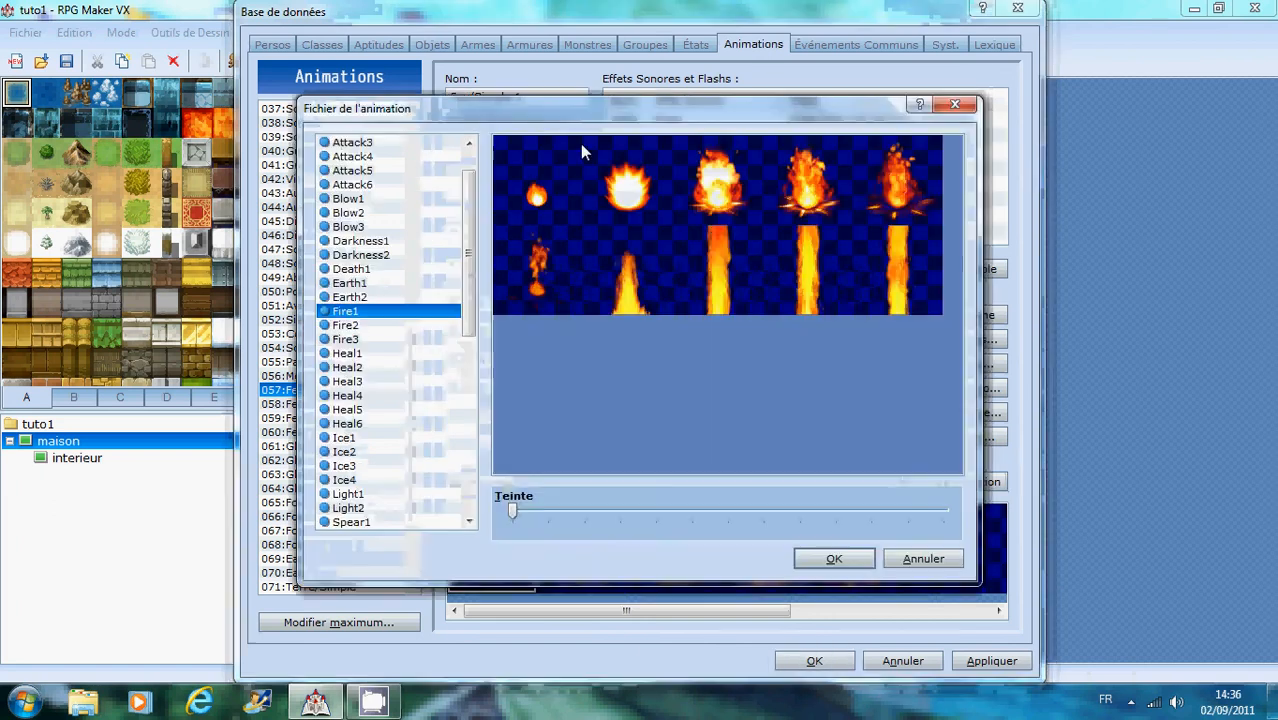
drag(514, 512, 605, 522)
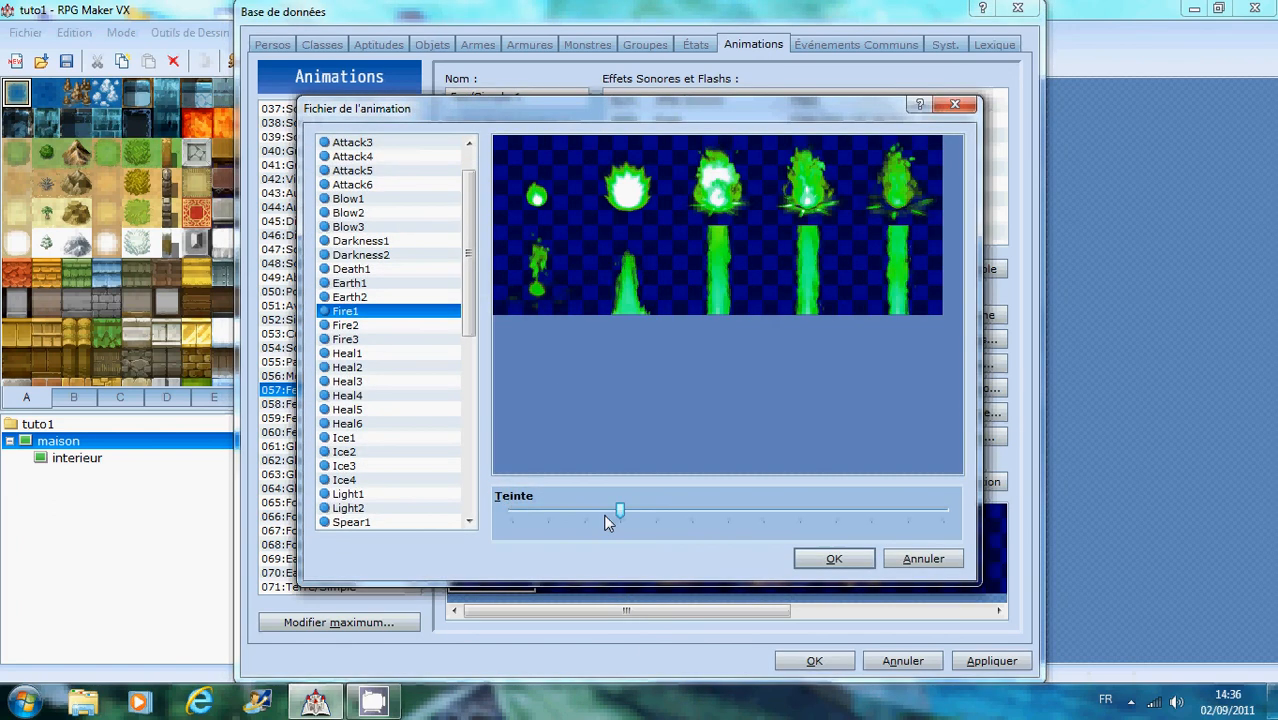
click(834, 558)
click(941, 485)
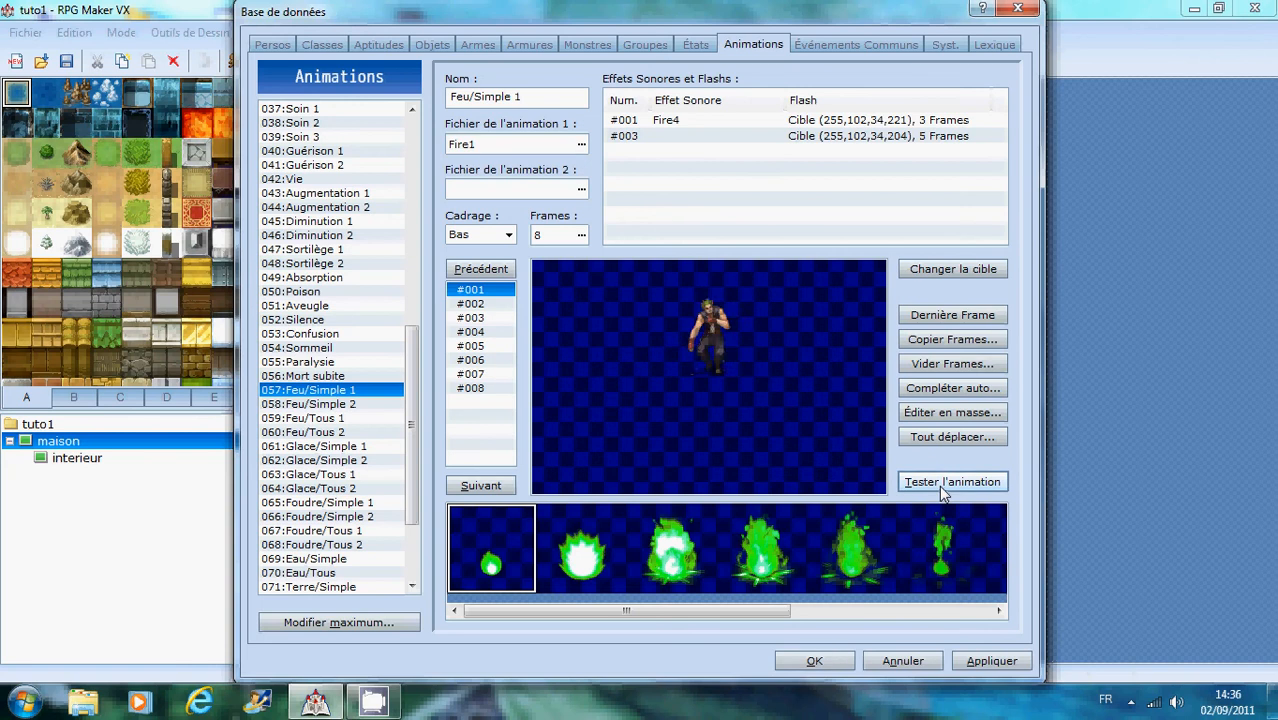
- Assign Fire1 with a blue hue as Feu/Simple 1's second animation file and test the animation
click(581, 189)
scroll(350, 312, down, 9)
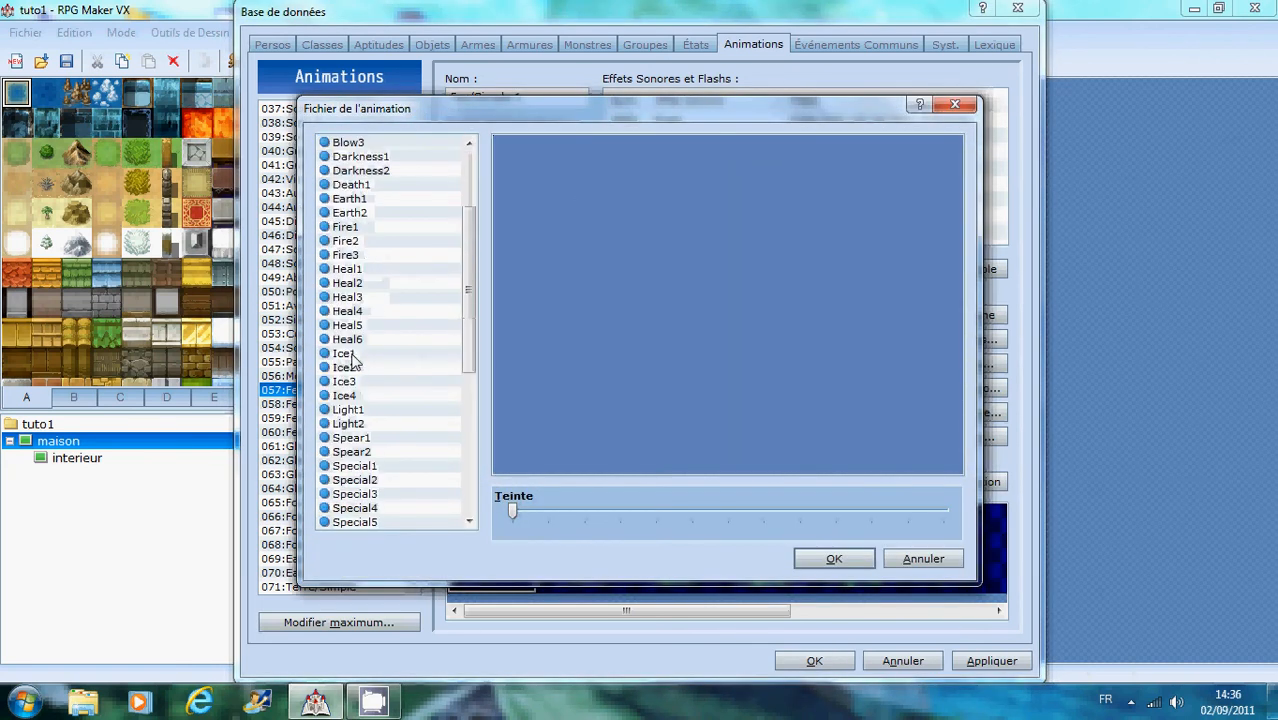
scroll(355, 362, up, 7)
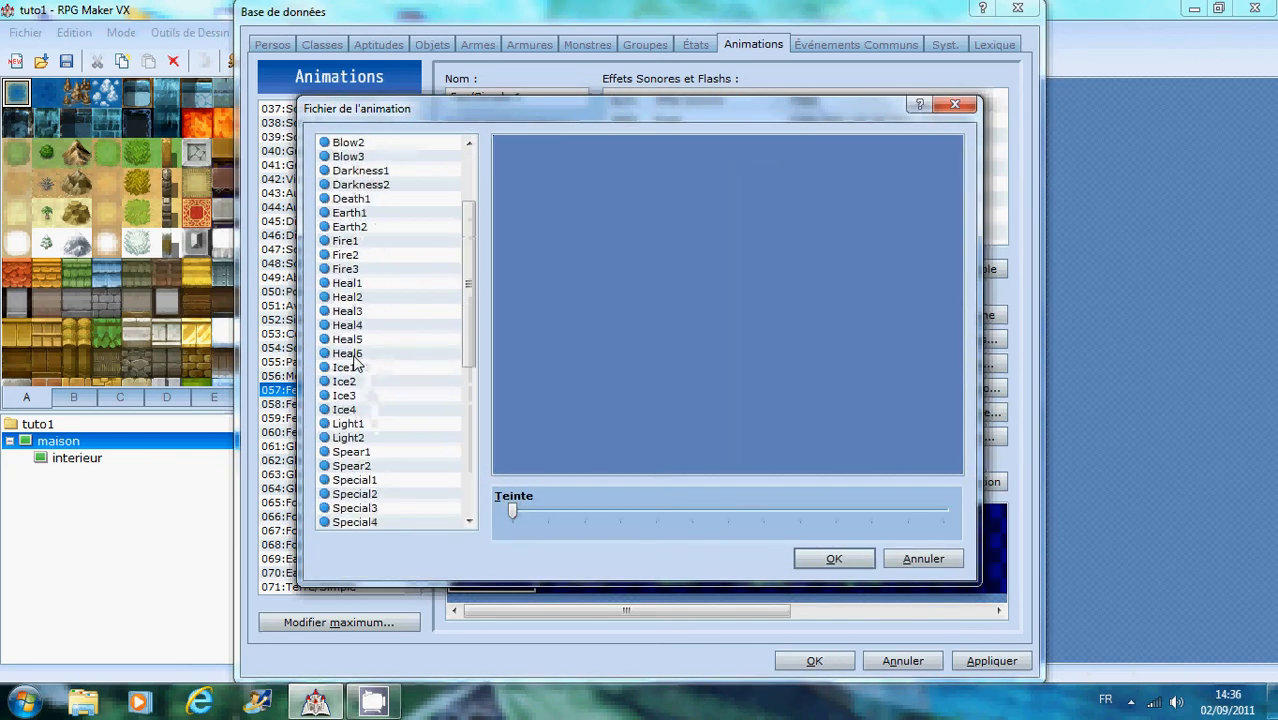
click(352, 283)
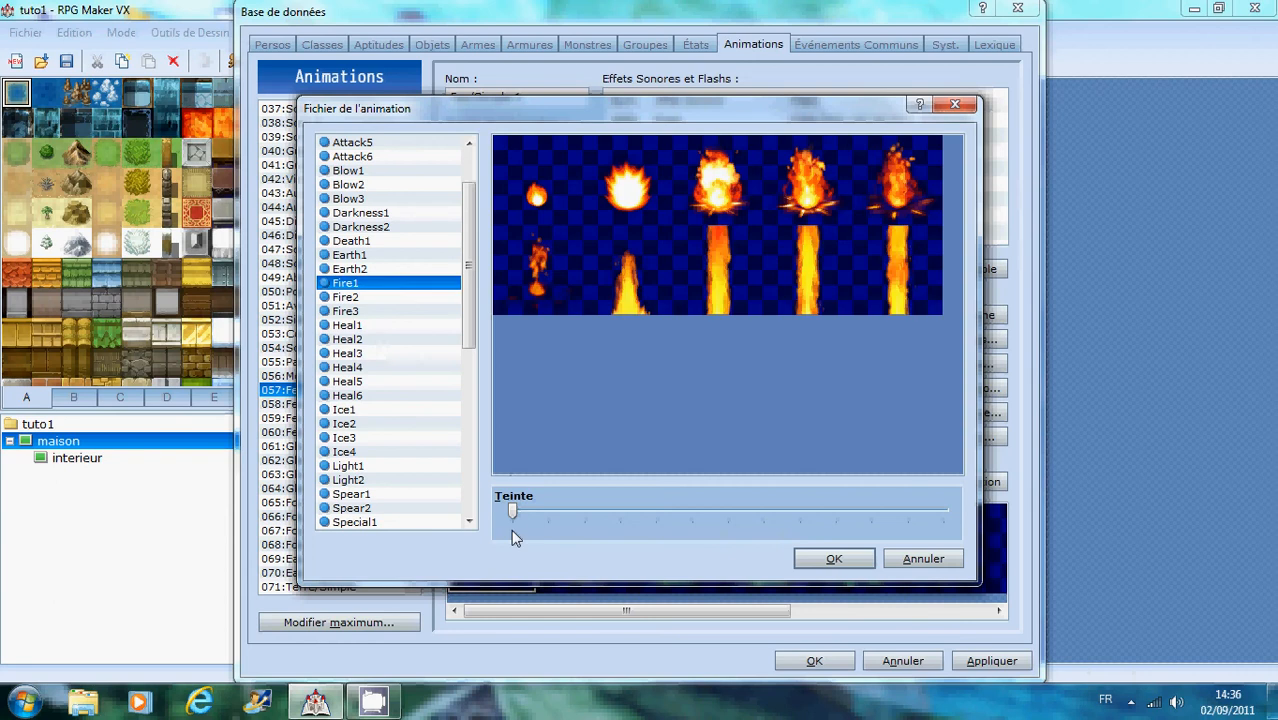
drag(513, 510, 703, 512)
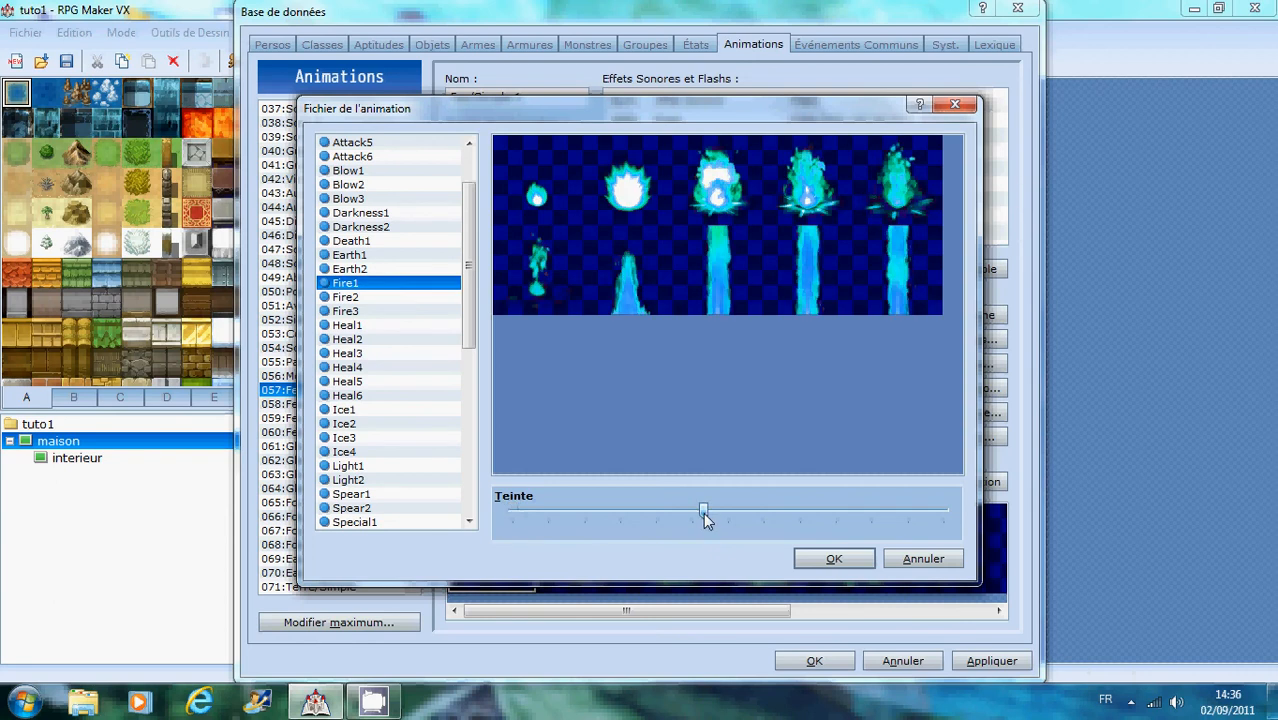
click(836, 559)
click(947, 480)
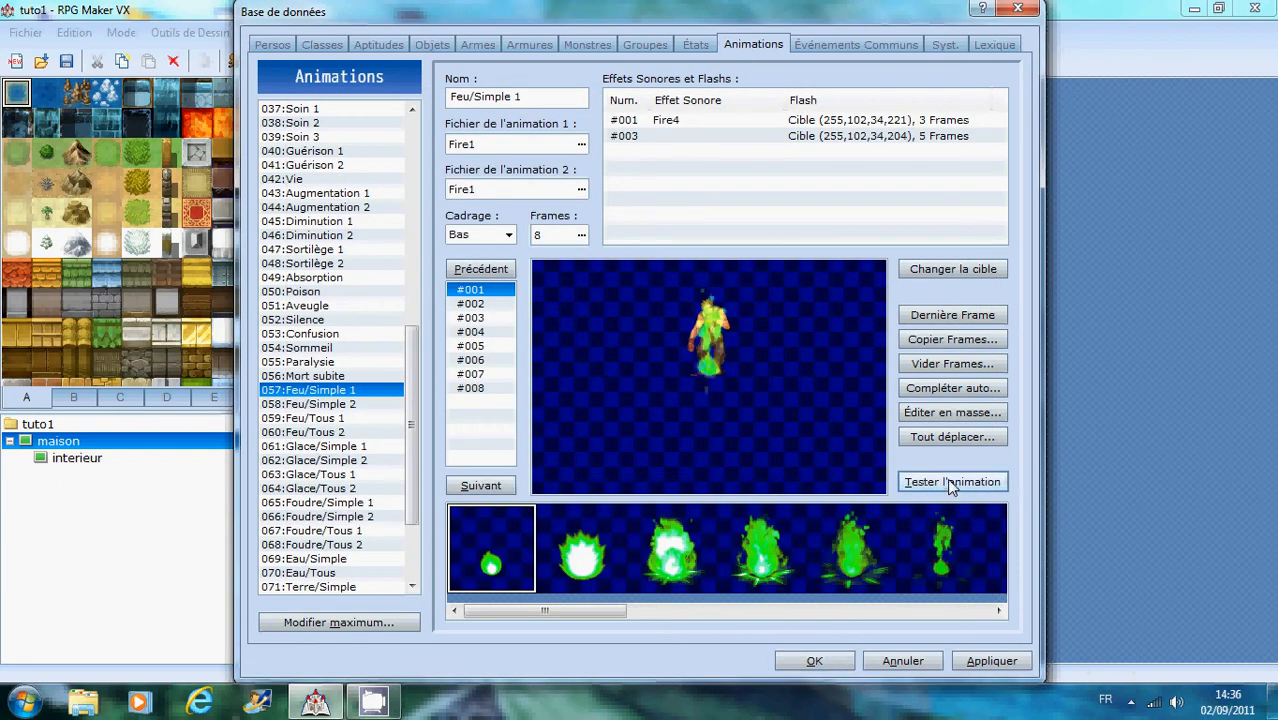
click(581, 190)
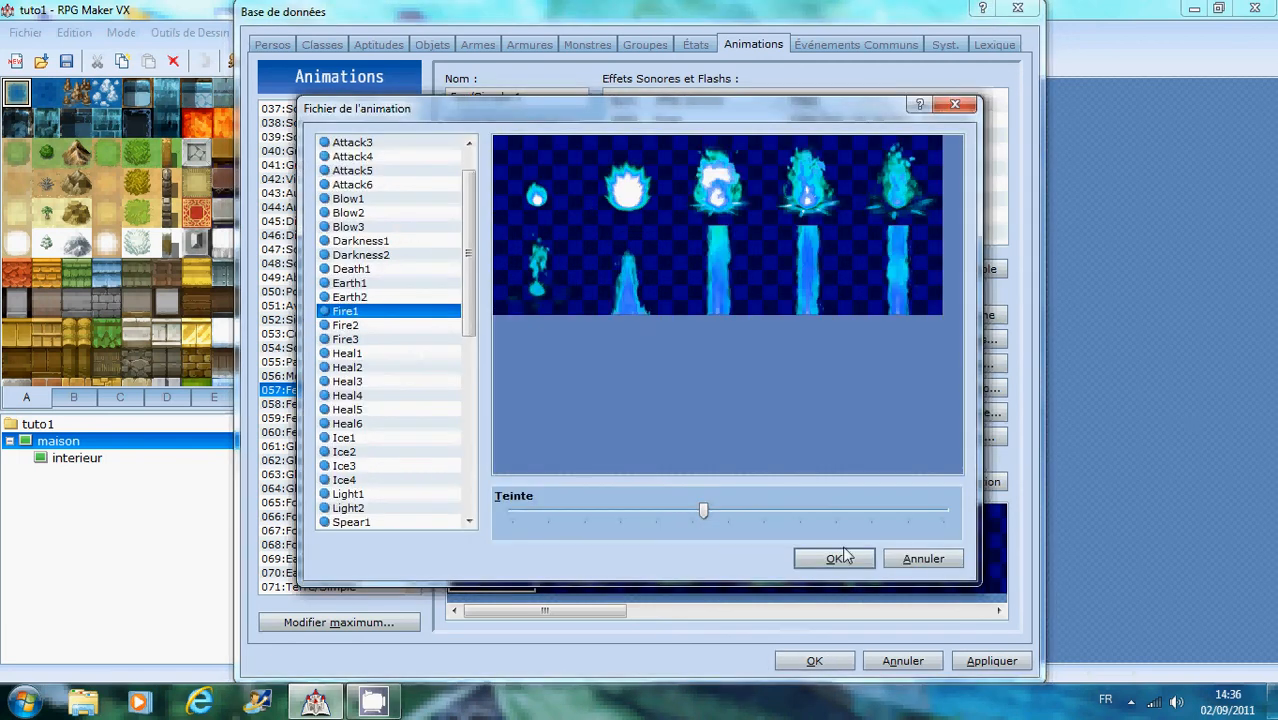
click(911, 561)
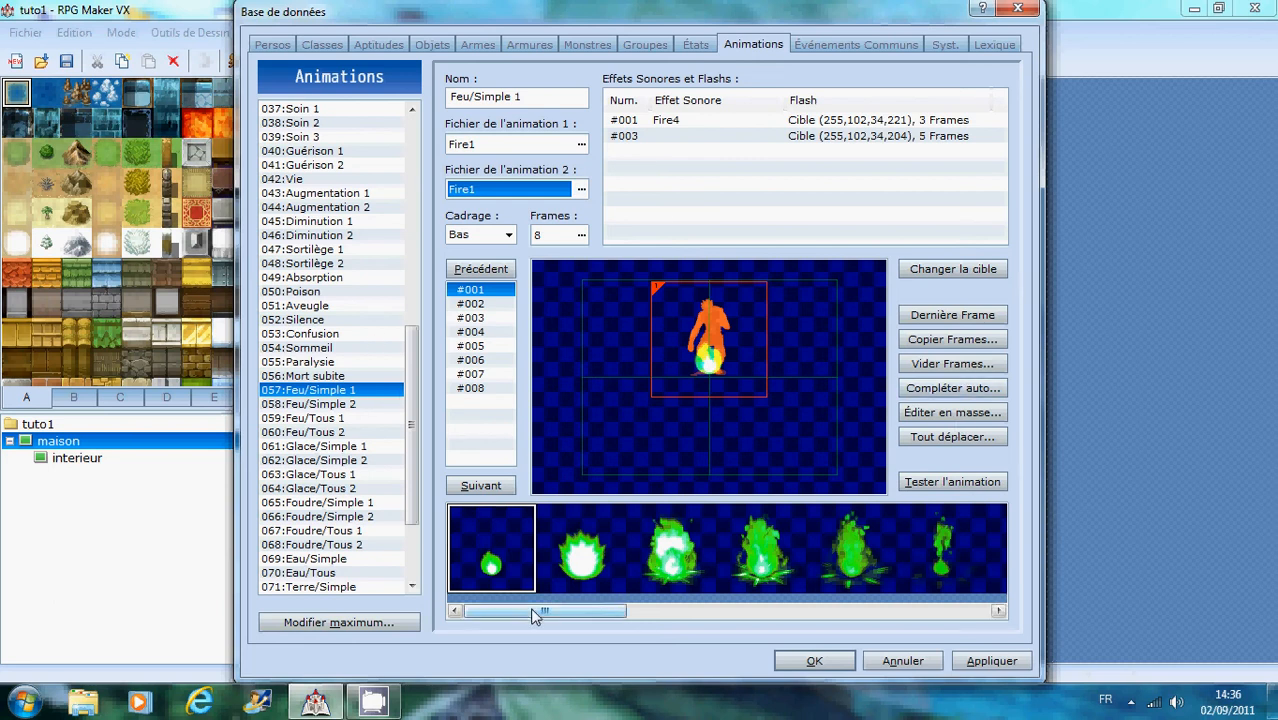
- Check the maximum number setting for the animations list and cancel it
scroll(416, 483, down, 3)
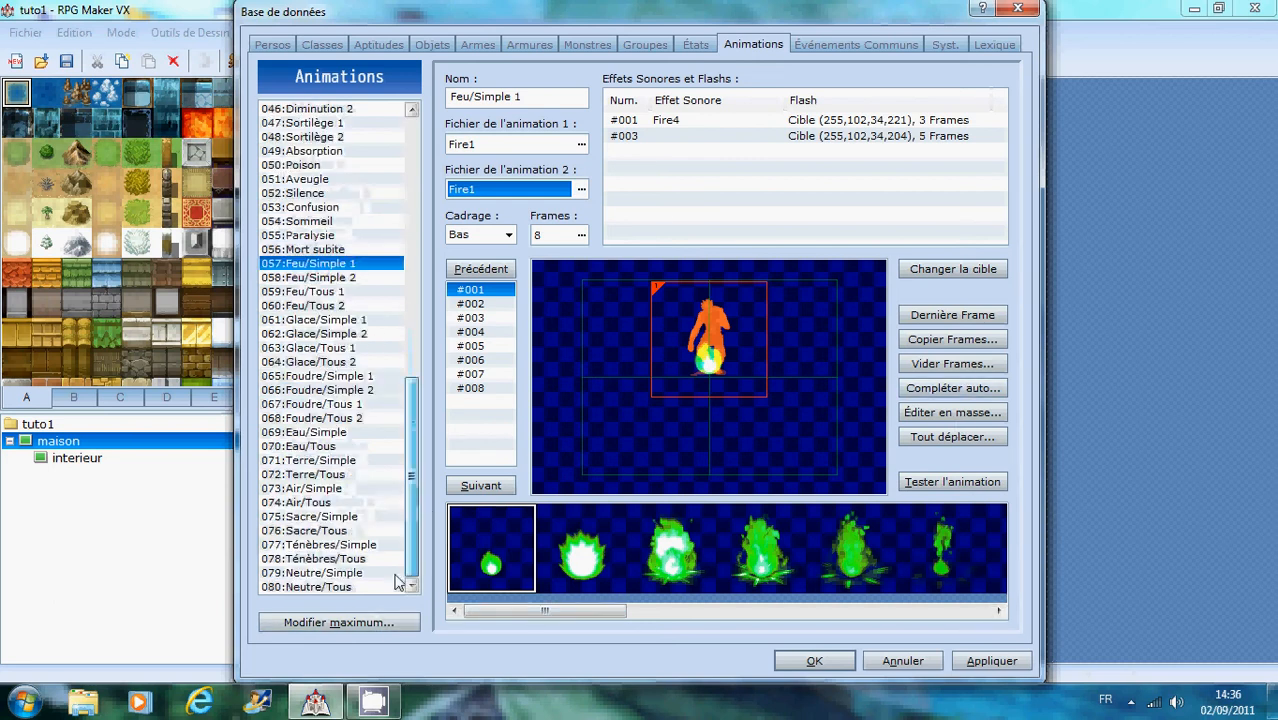
click(370, 622)
click(382, 646)
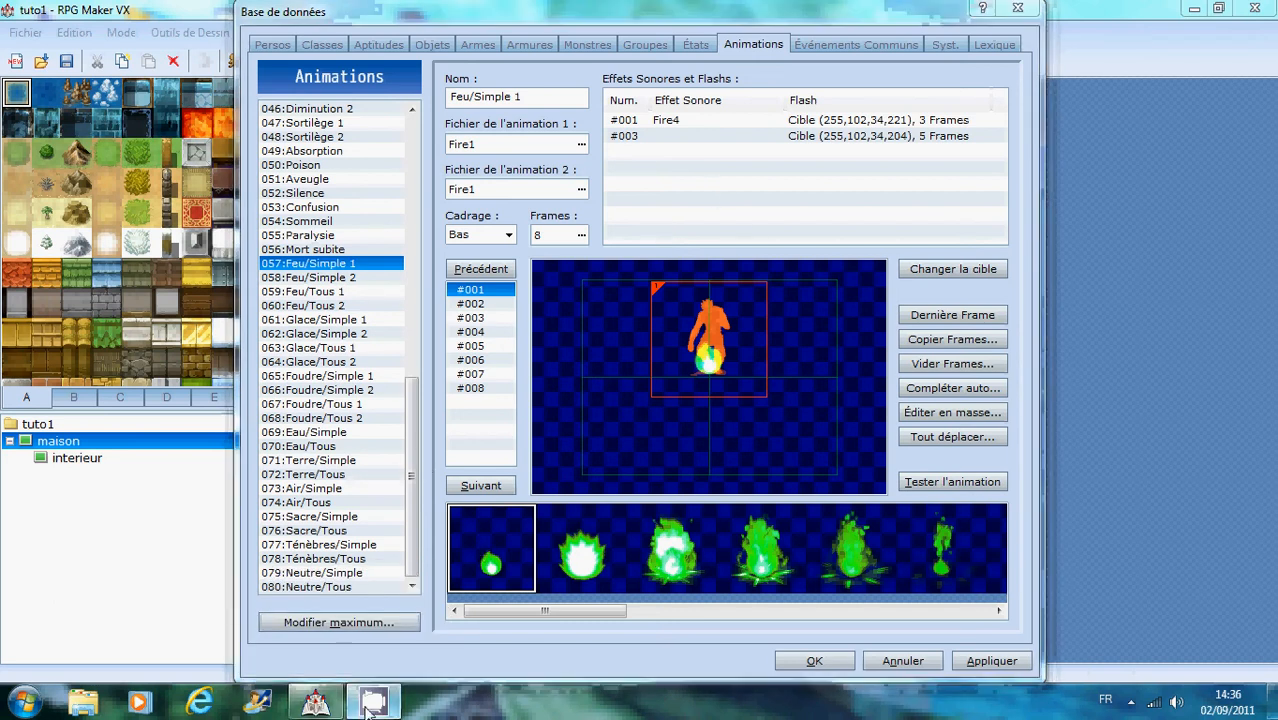
click(1131, 701)
click(1099, 605)
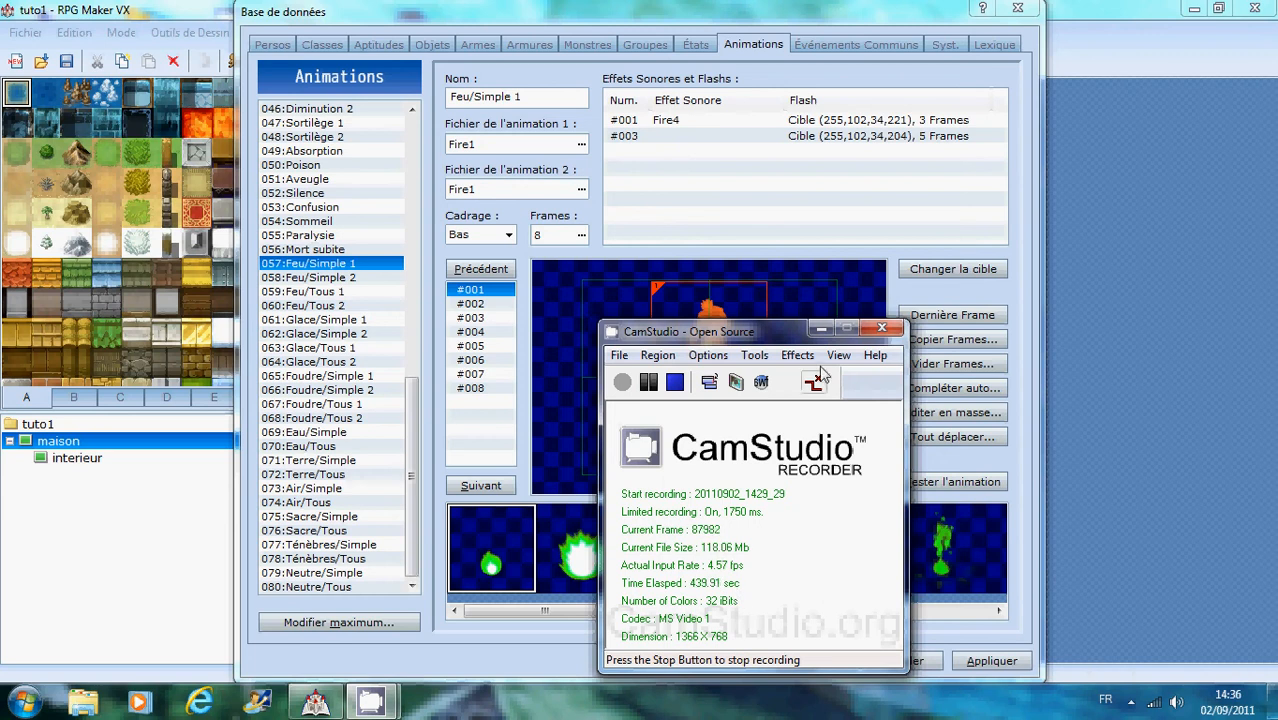
click(821, 328)
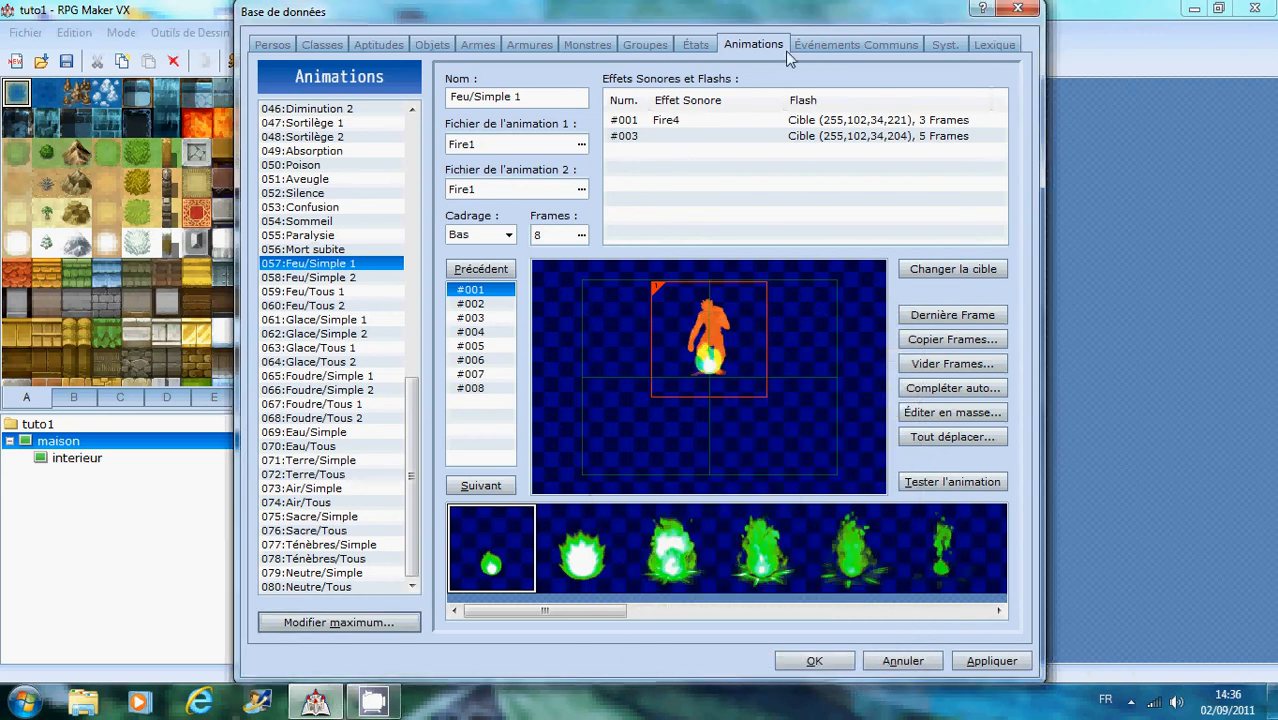
- Examine the database's states from Mort through Poison, Cécité, Silence and Confusion, and return to Mort
click(699, 45)
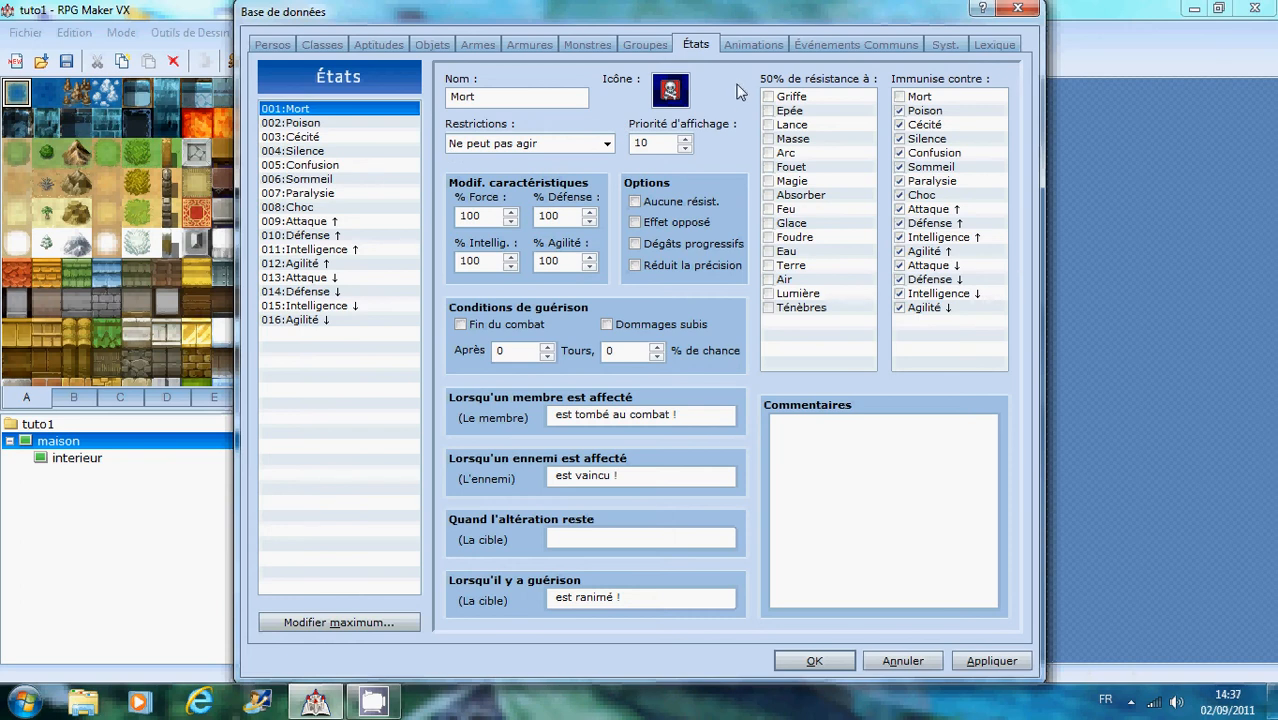
click(290, 124)
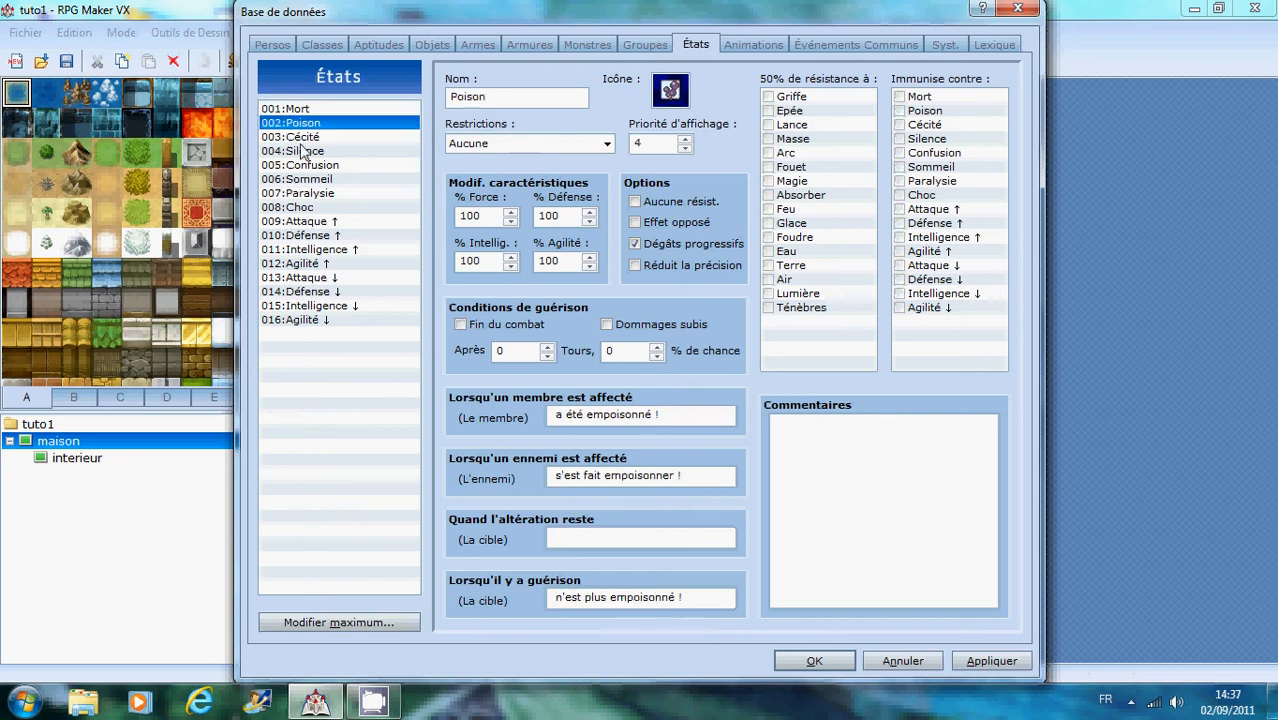
click(306, 137)
click(310, 151)
click(312, 165)
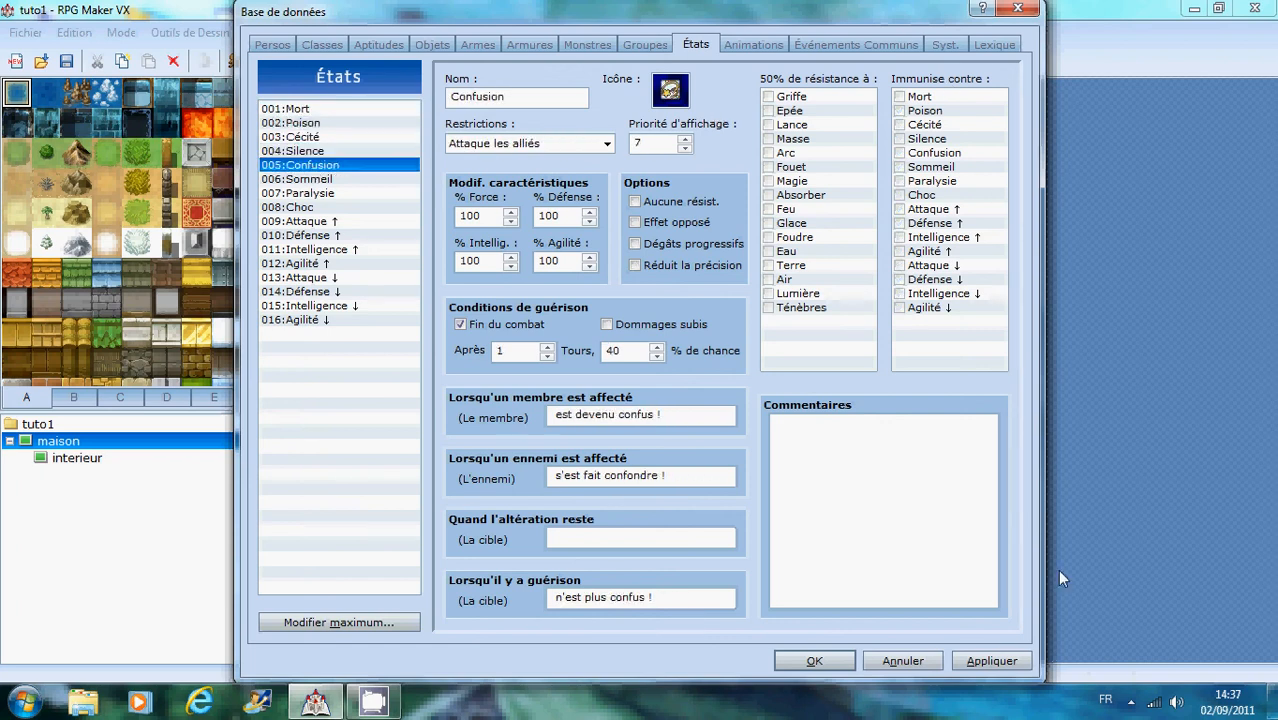
click(314, 107)
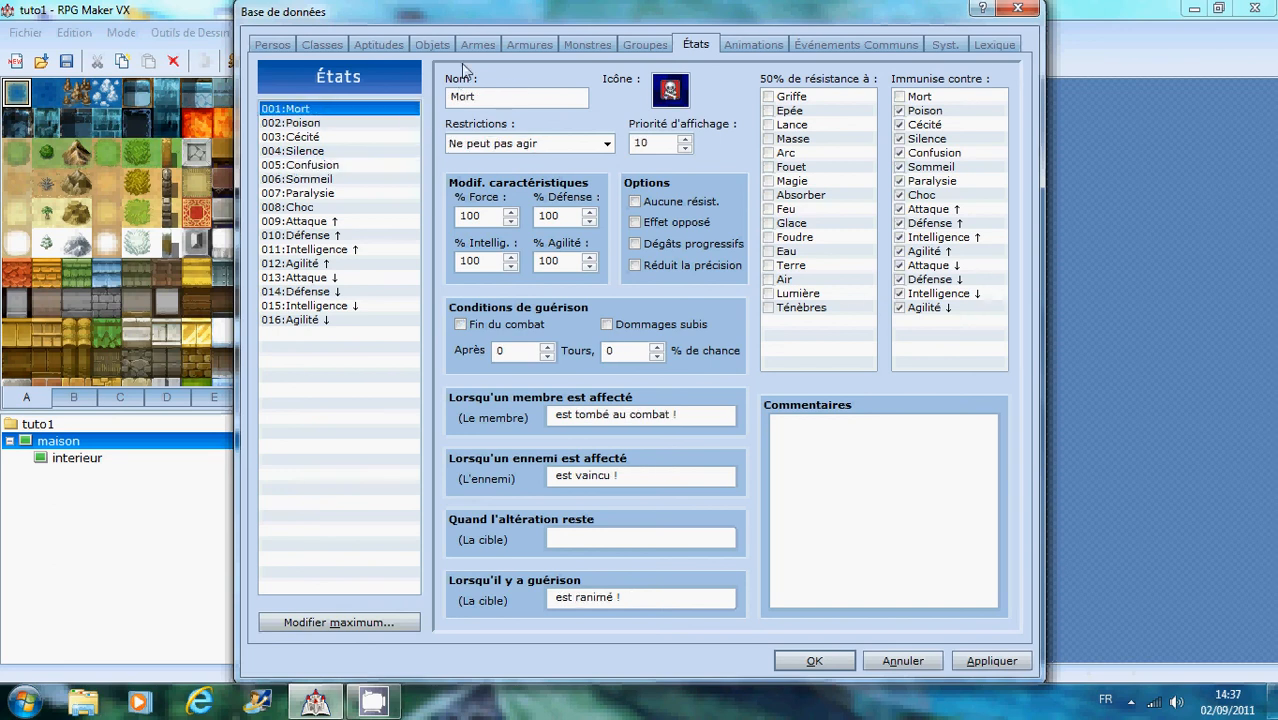
- Examine the icon choices and the restriction options for the Mort state, keeping both selections
double_click(679, 99)
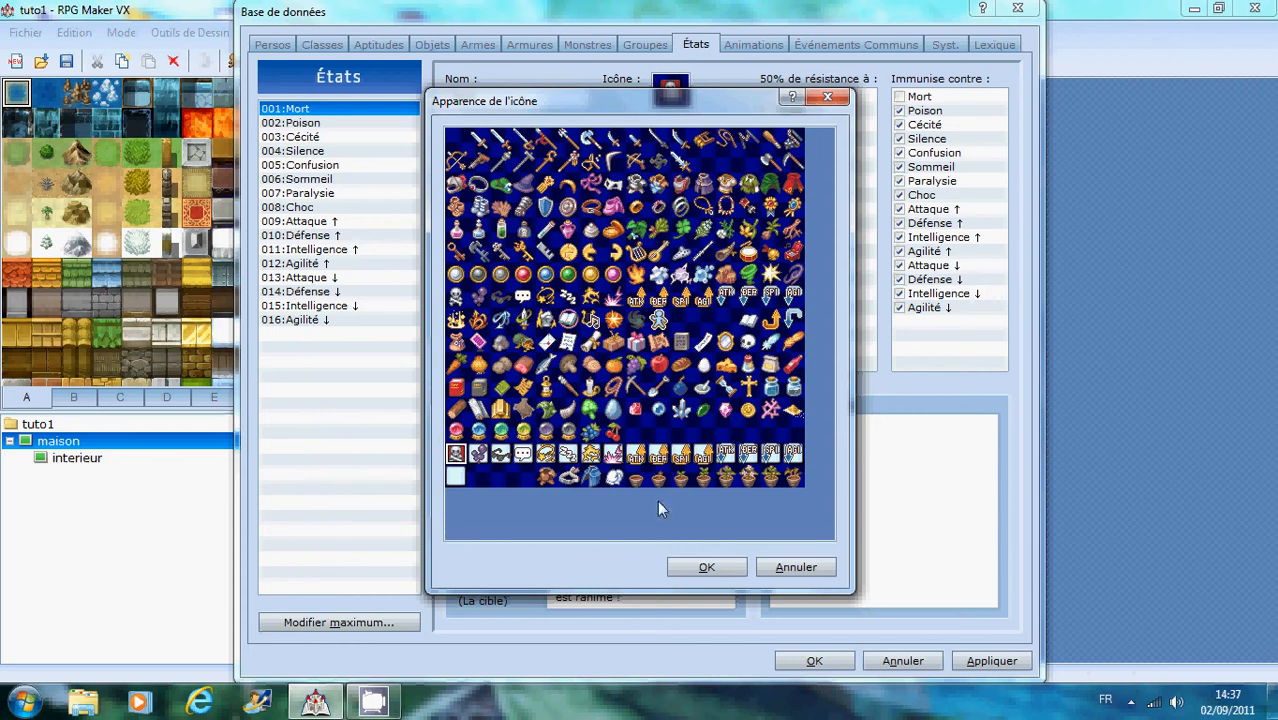
click(697, 563)
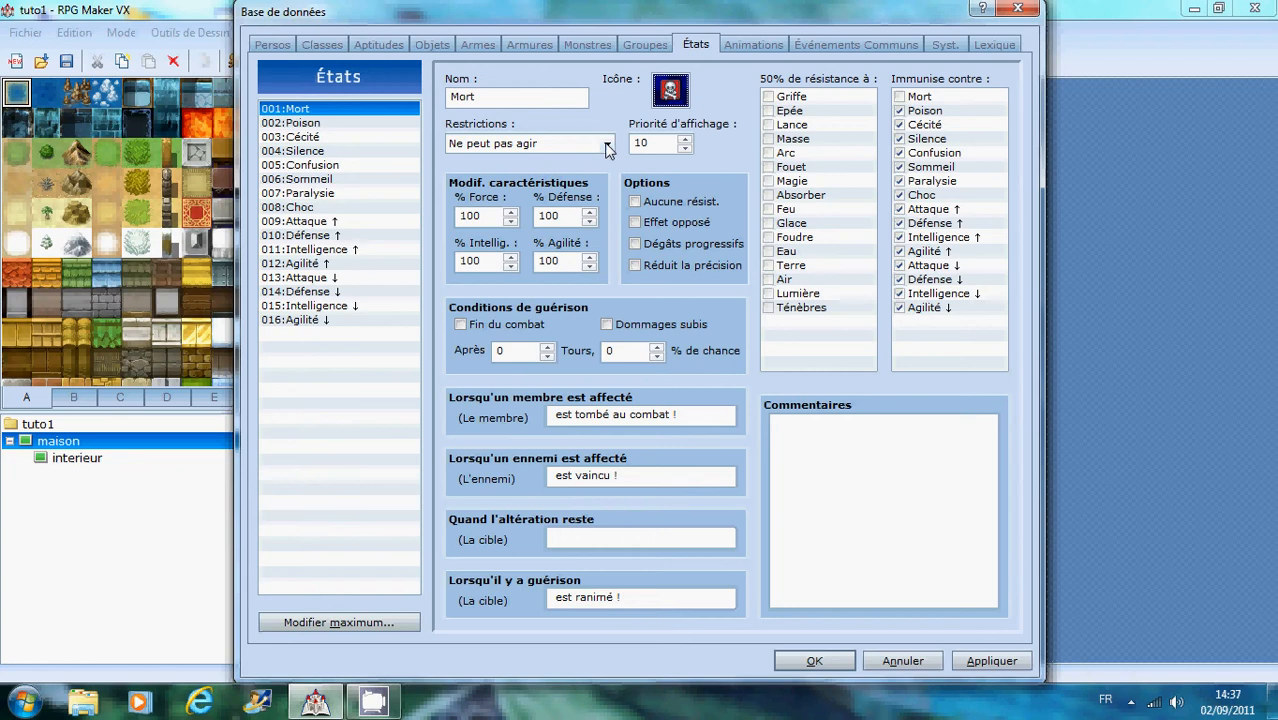
click(607, 146)
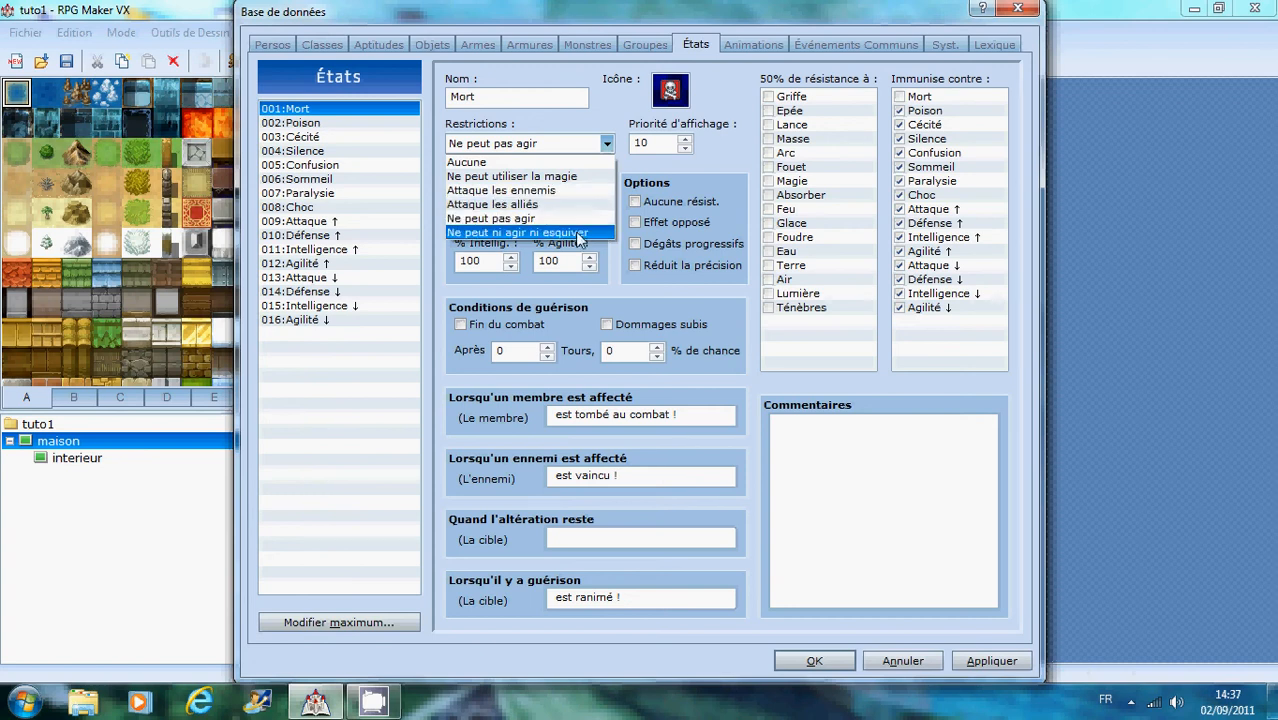
click(575, 144)
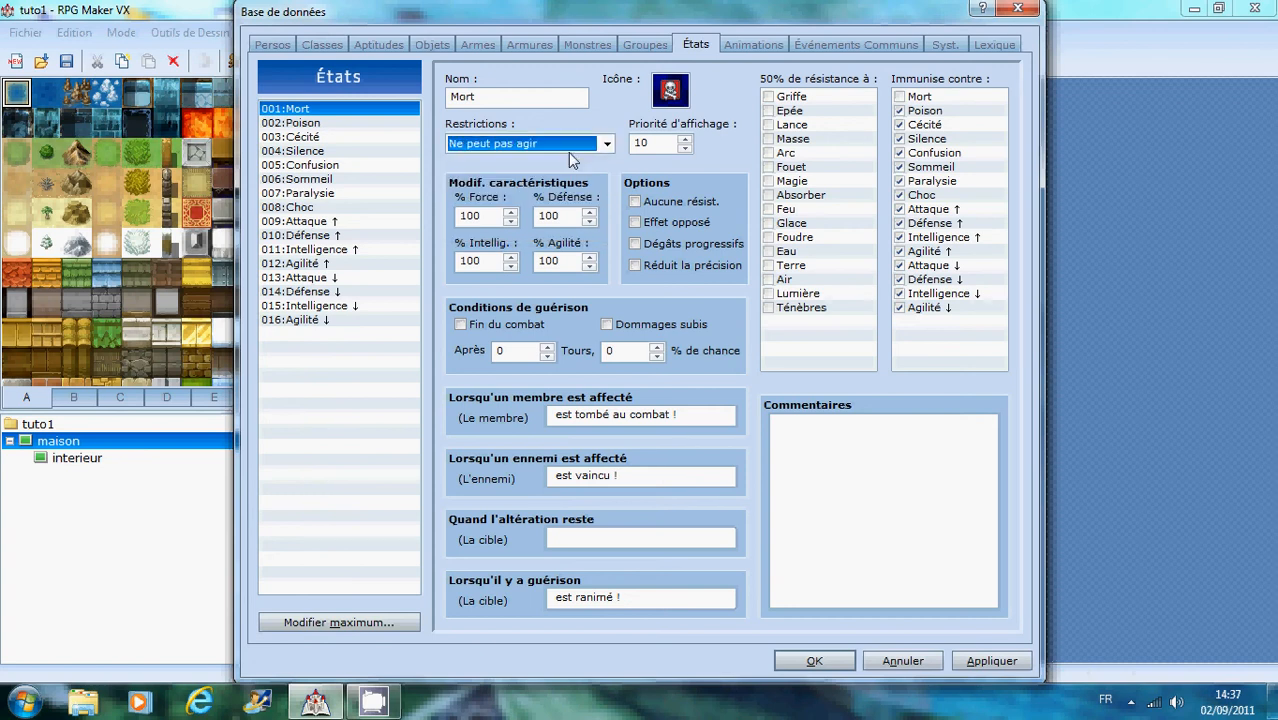
click(585, 145)
click(606, 143)
key(Tab)
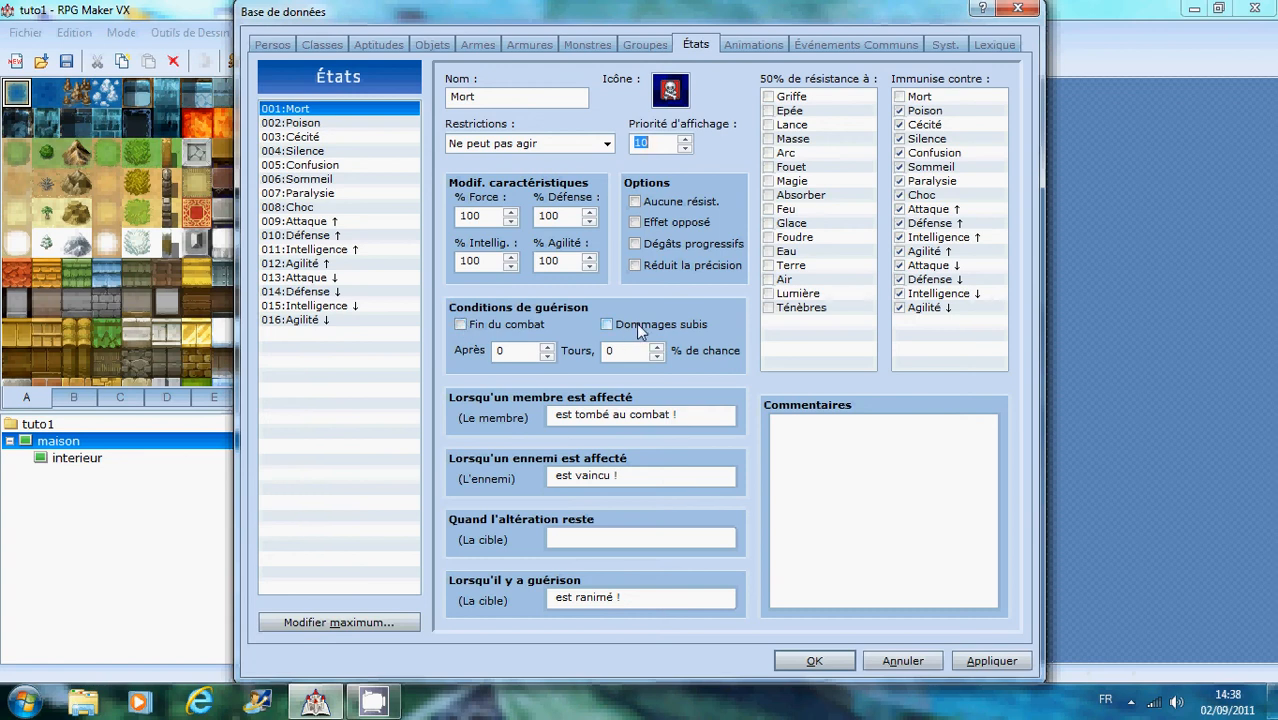
- Try out Mort's recovery conditions with 5 turns and a 20 % chance, and reset both values to 0
click(506, 324)
click(664, 326)
click(533, 350)
text(5)
click(629, 352)
text(20)
key(BackSpace)
key(BackSpace)
double_click(528, 347)
text(0)
- Try placeholder text in Mort's message for an affected party member and delete it again
click(692, 415)
click(692, 415)
text(fhjdjjhjyh)
key(BackSpace)
key(BackSpace)
key(BackSpace)
key(BackSpace)
key(BackSpace)
key(BackSpace)
key(BackSpace)
key(BackSpace)
key(BackSpace)
key(BackSpace)
key(BackSpace)
key(BackSpace)
key(BackSpace)
key(BackSpace)
key(BackSpace)
key(BackSpace)
key(BackSpace)
key(BackSpace)
key(BackSpace)
key(BackSpace)
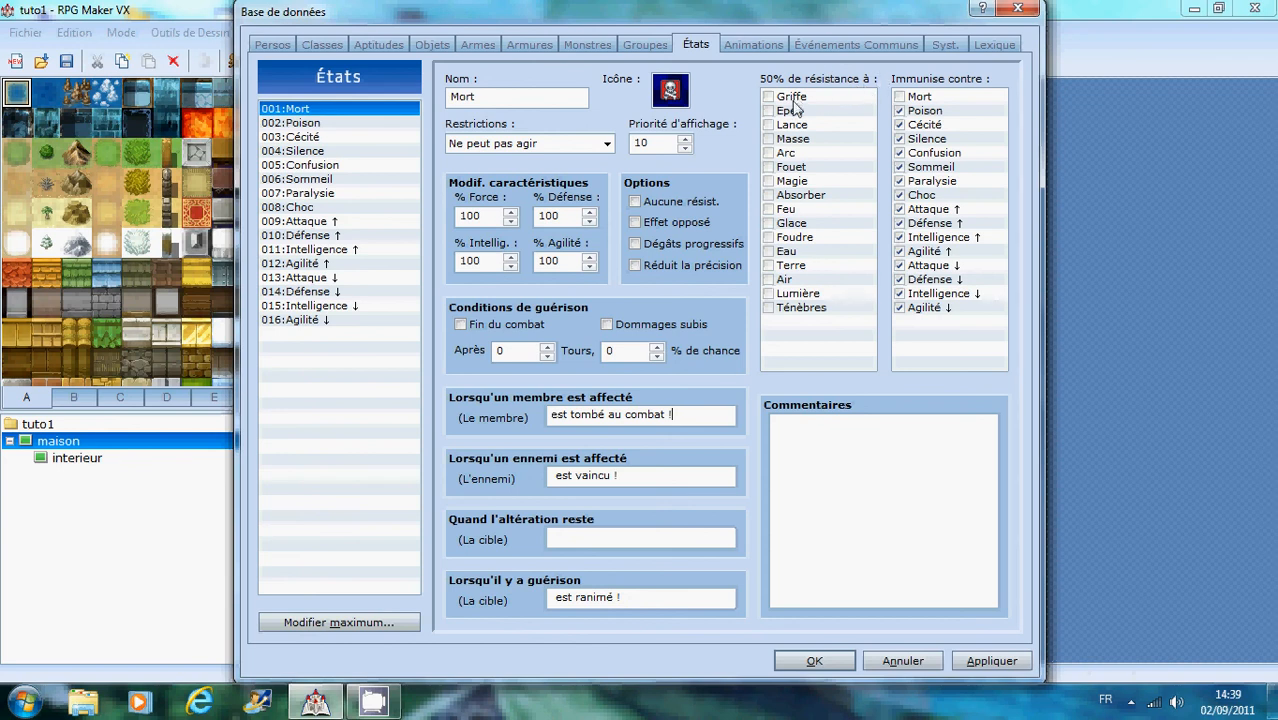
- Try the 50% resistance options Eau and Feu for Mort, clear them, and inspect its immunities and comments
click(769, 252)
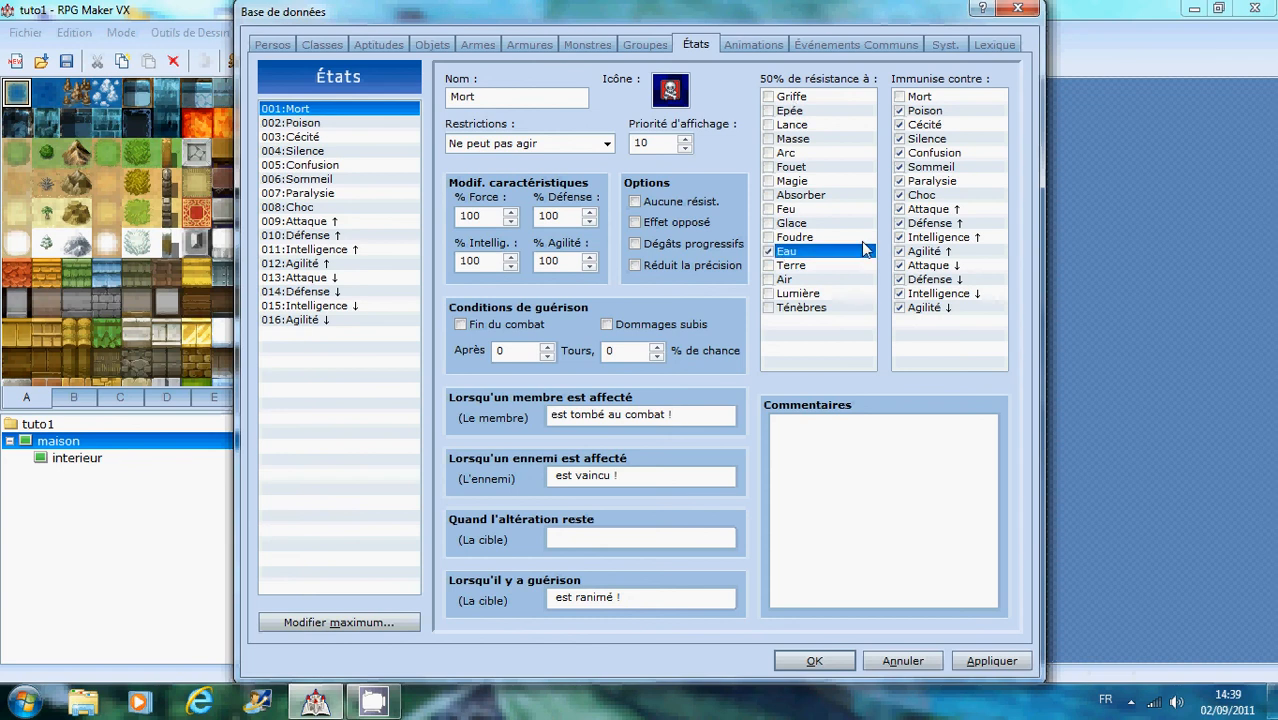
click(767, 251)
click(768, 209)
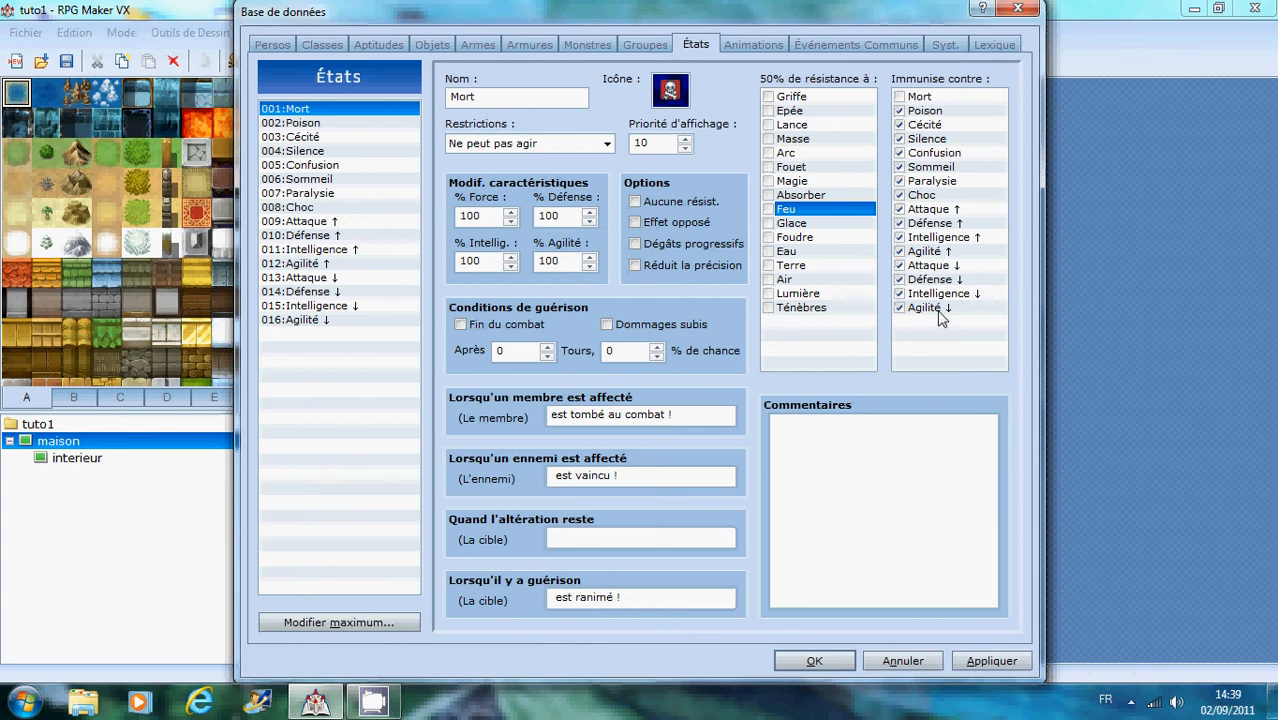
click(826, 447)
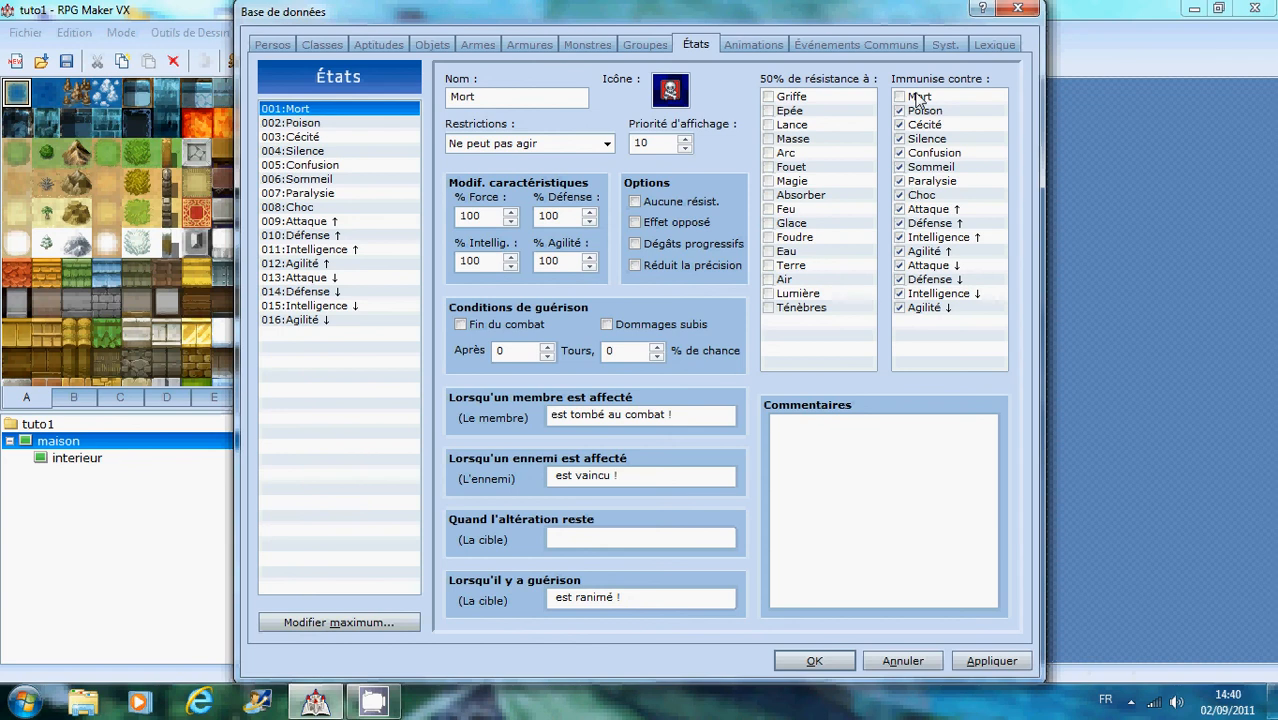
drag(917, 293, 930, 262)
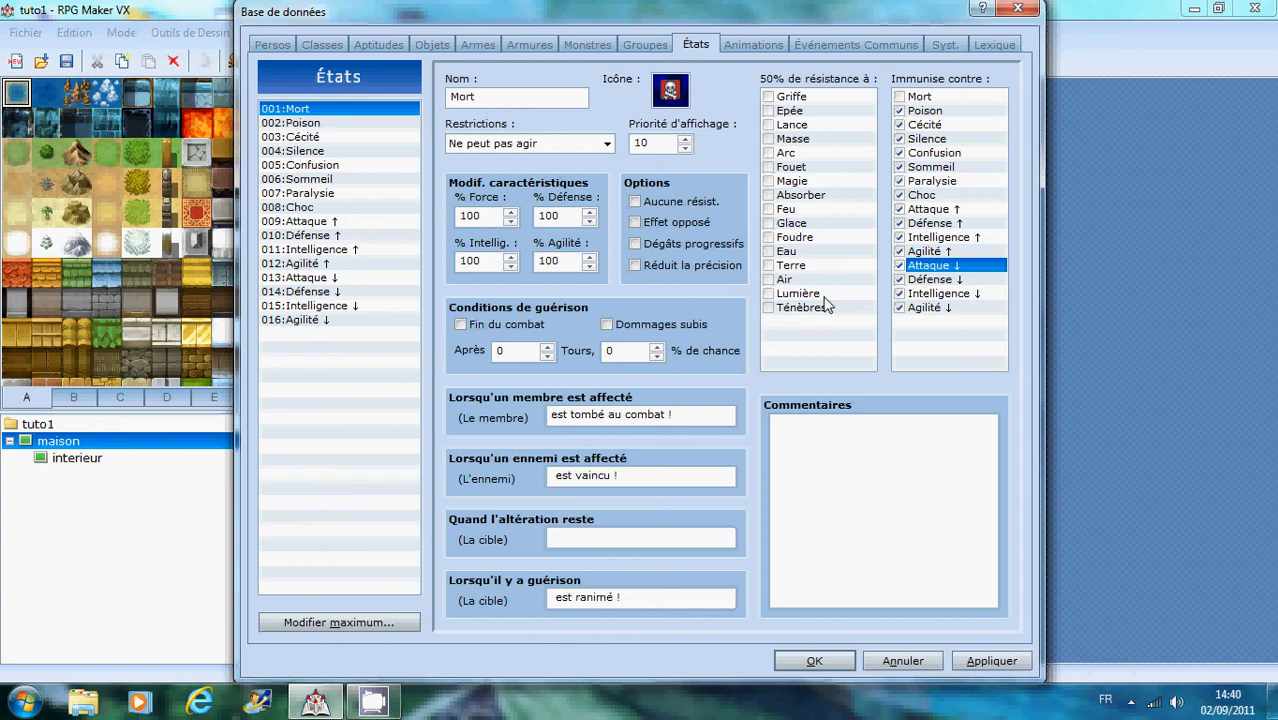
click(802, 427)
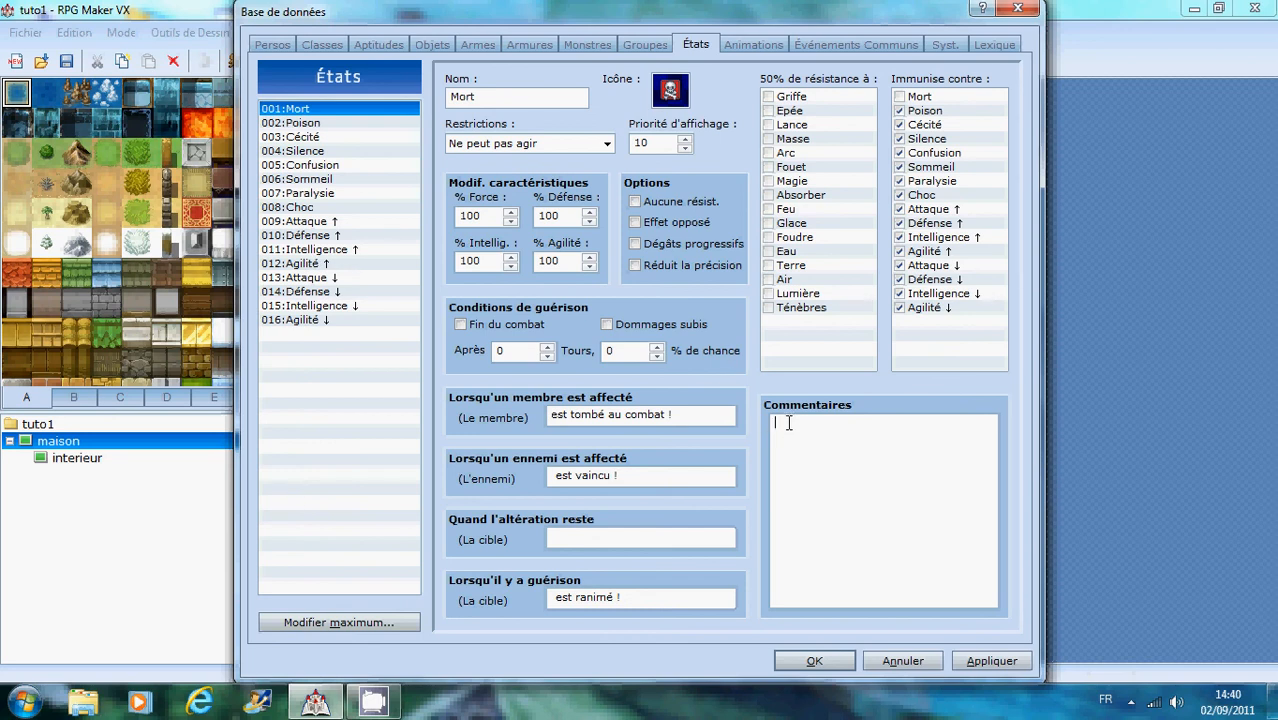
- Raise the maximum number of states to 17
click(400, 622)
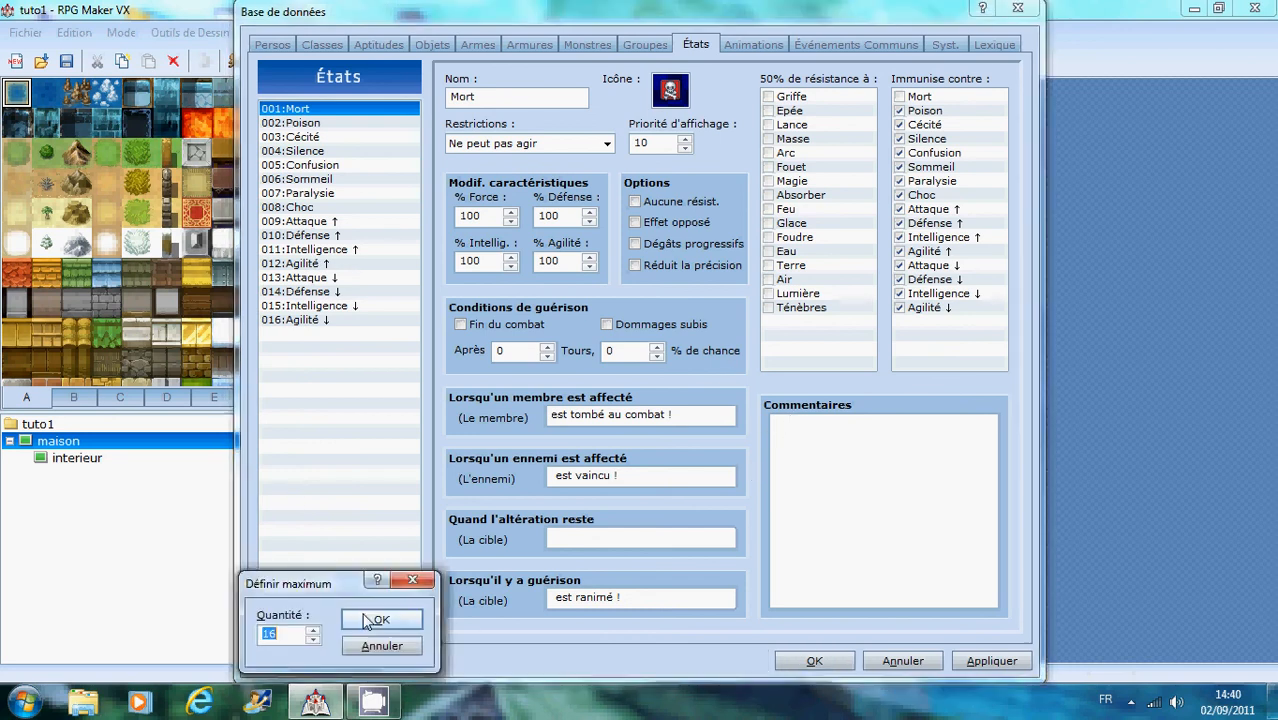
click(313, 631)
click(381, 620)
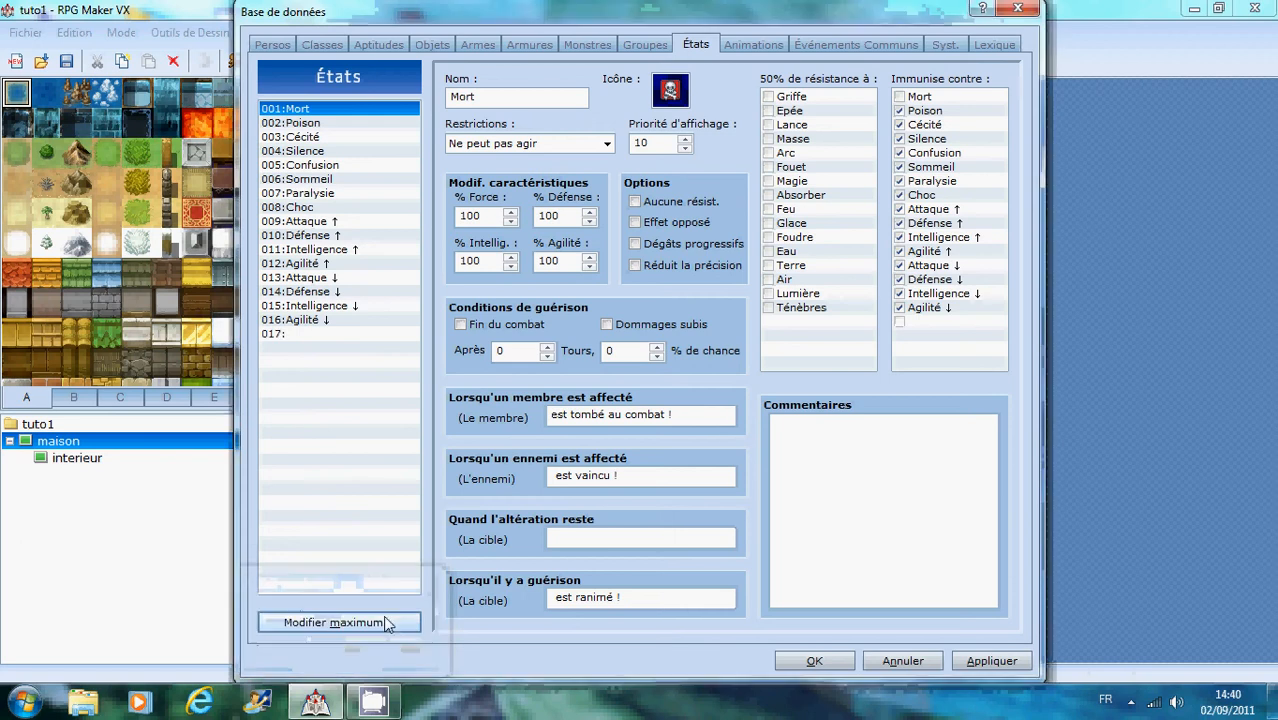
- Name the new state 017 "Ivresse", leaving its icon unset
click(329, 334)
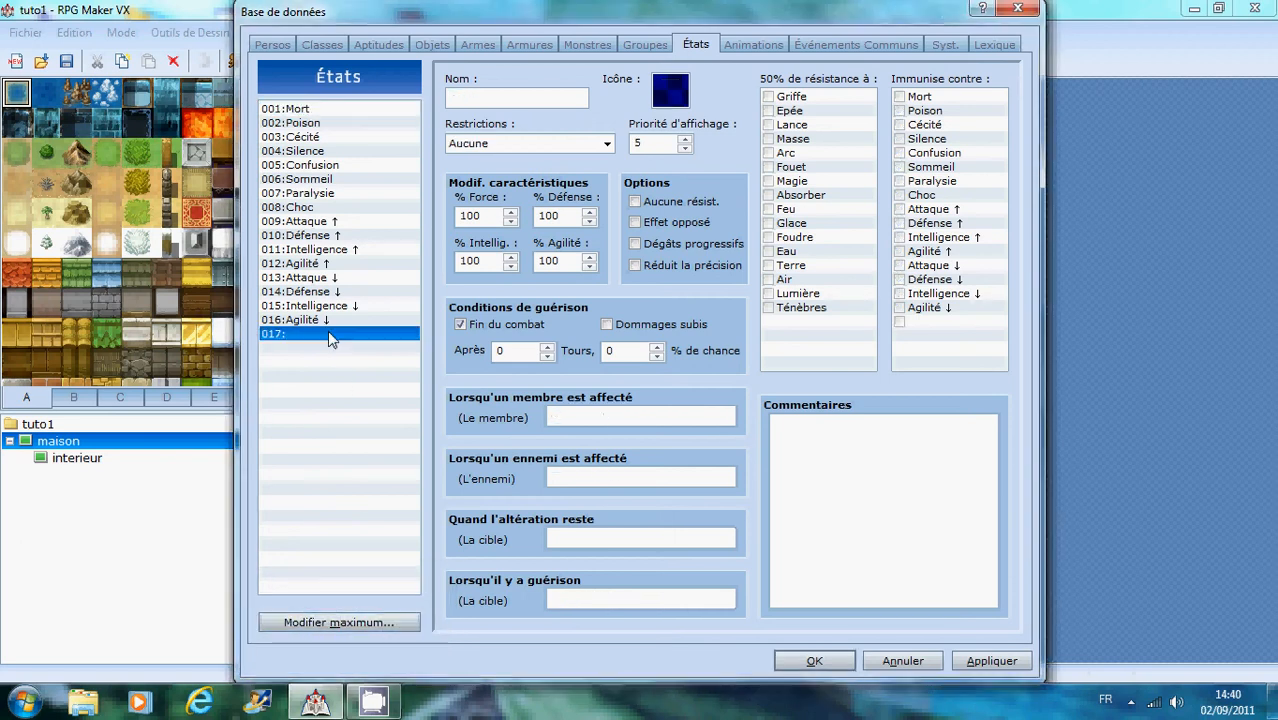
click(554, 102)
click(670, 92)
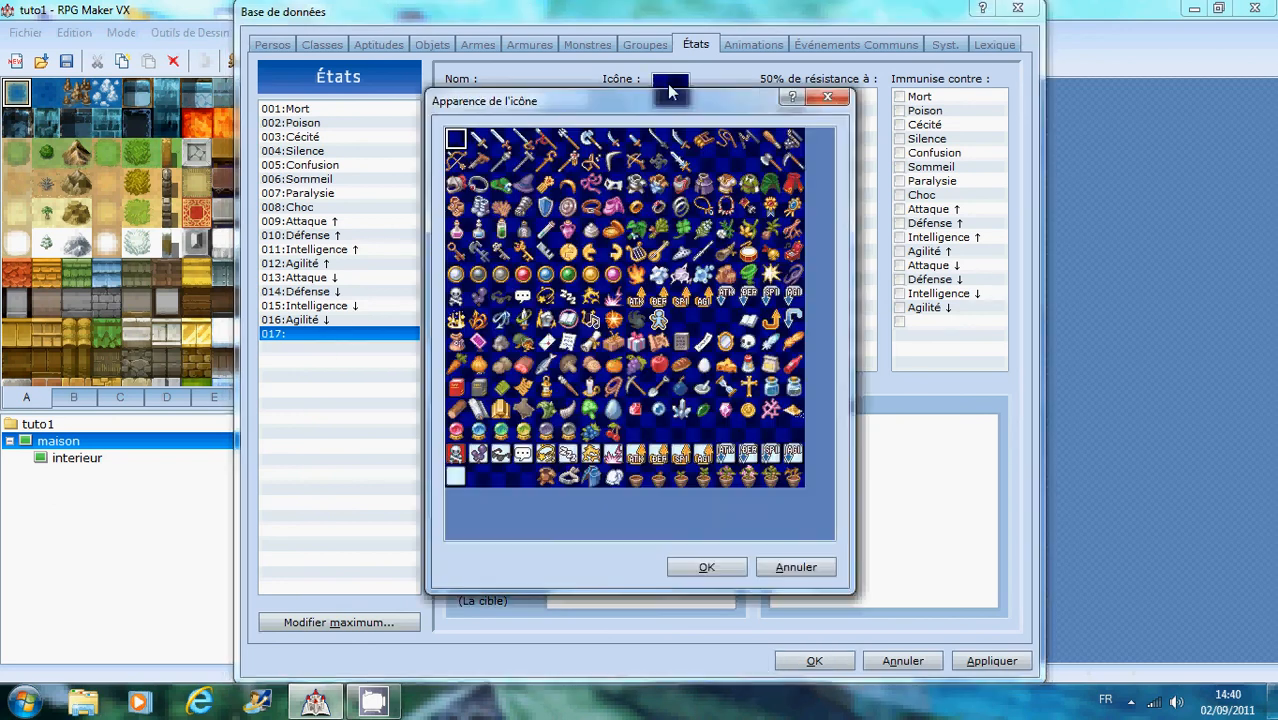
click(824, 100)
click(541, 102)
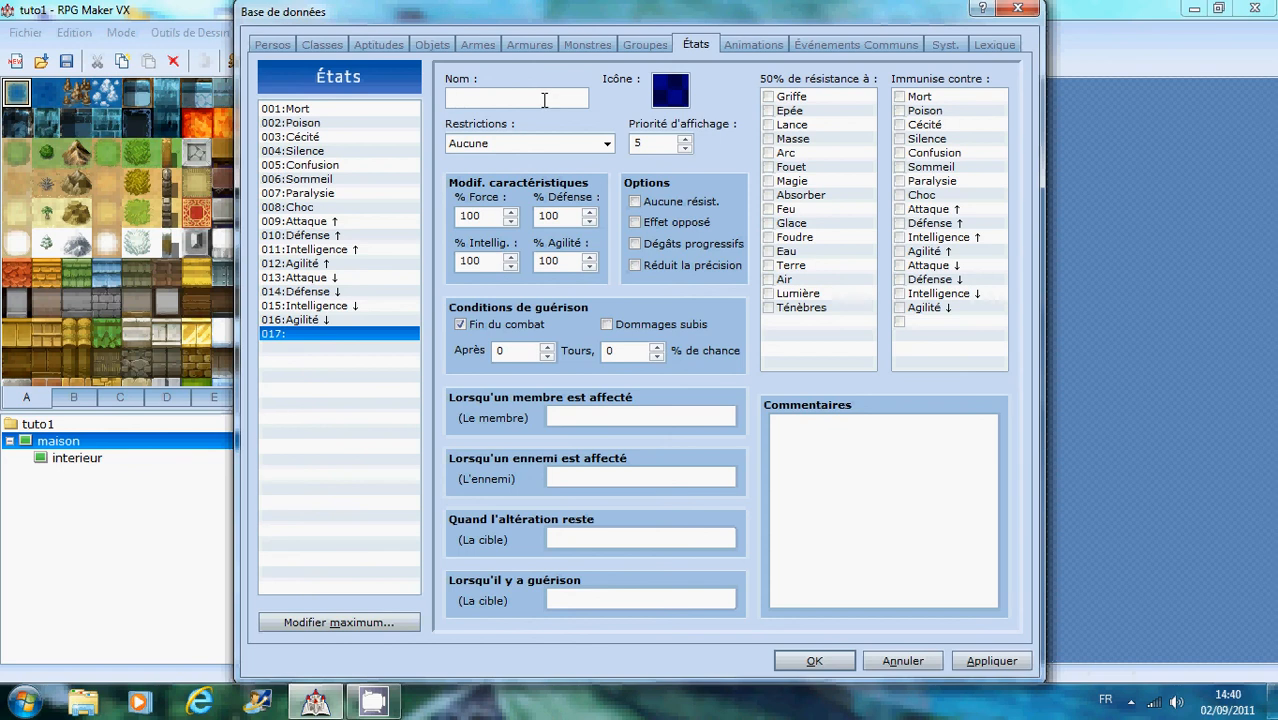
key(Caps_Lock)
text(I)
key(Caps_Lock)
text(vresse)
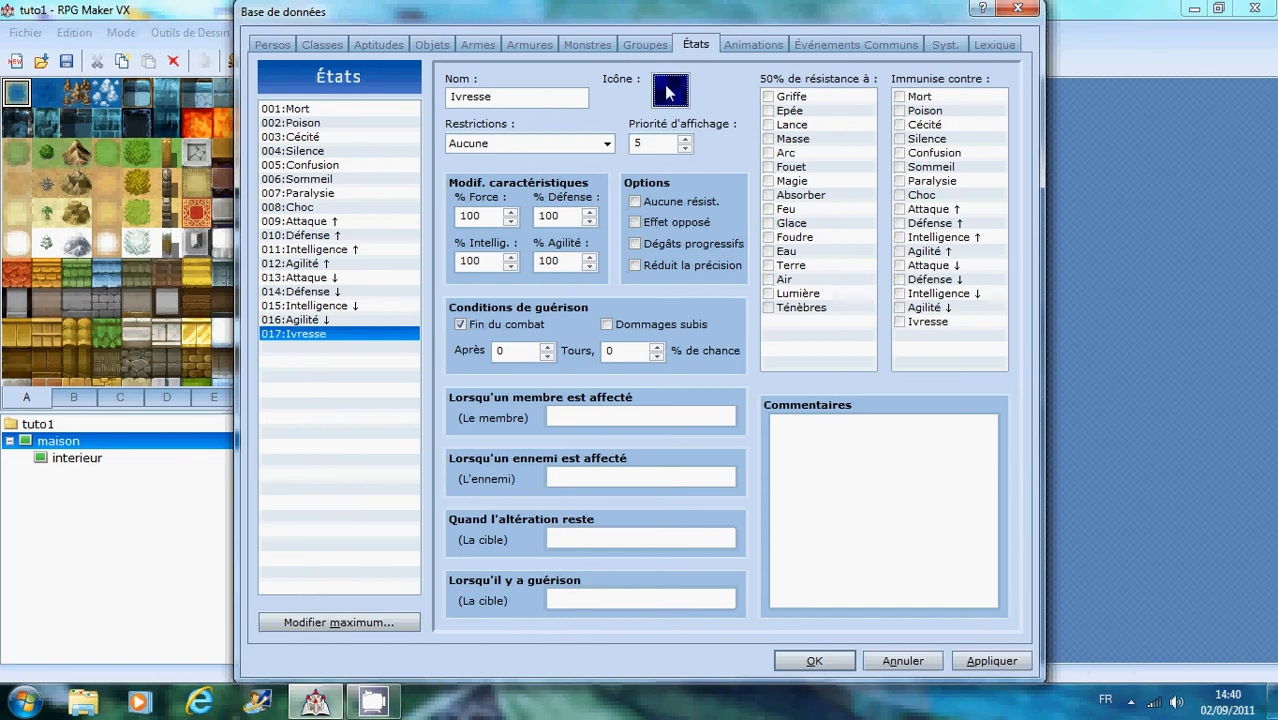
- Assign the red bottle icon to the Ivresse state
double_click(670, 90)
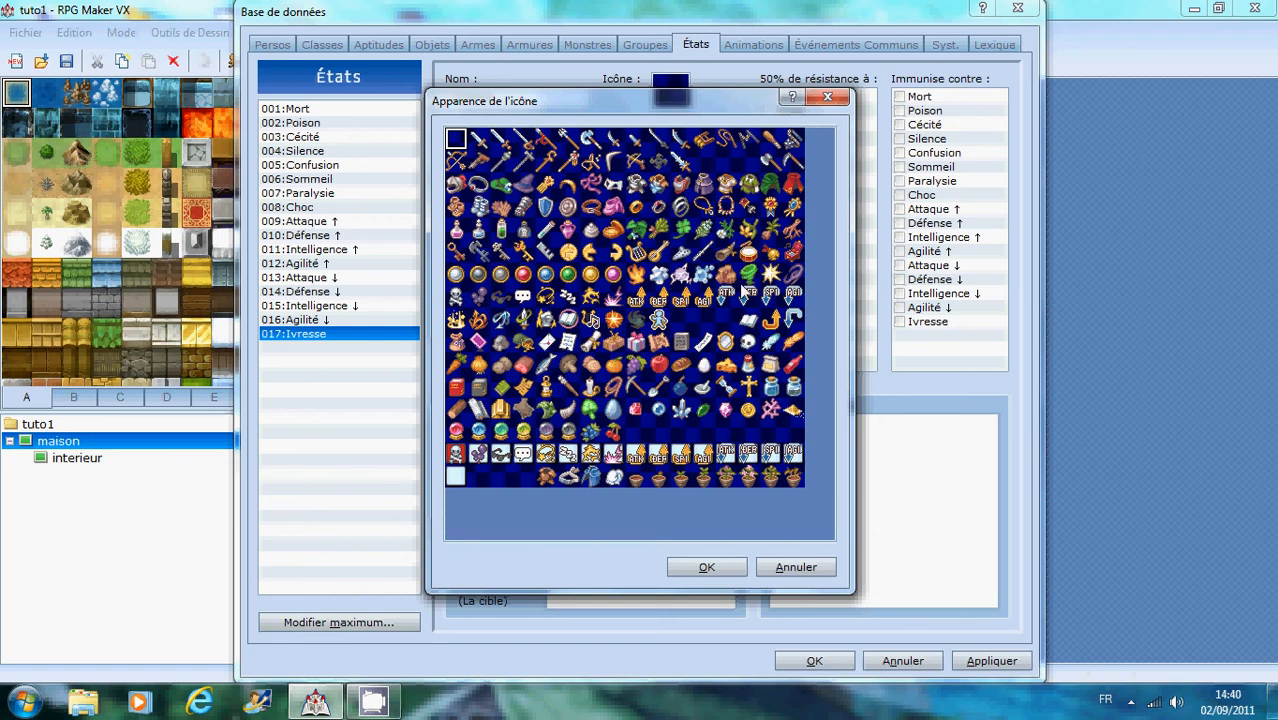
click(792, 364)
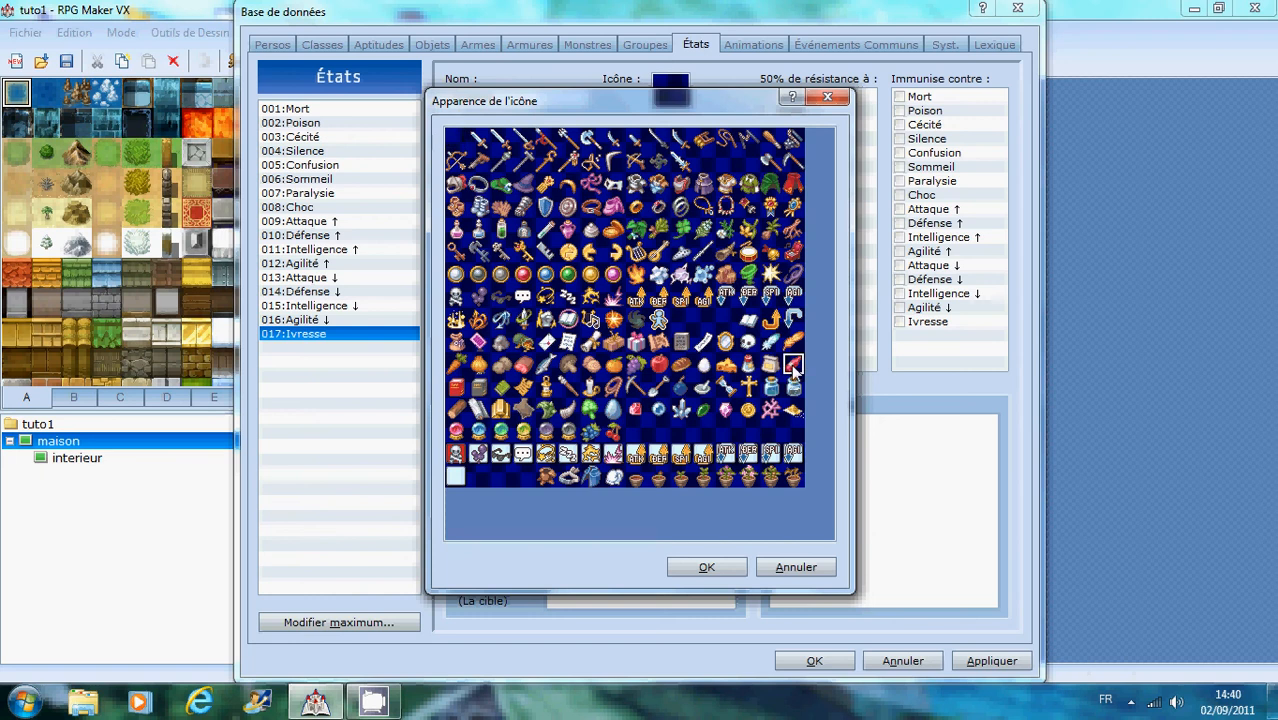
click(707, 567)
- Keep Ivresse's restriction at Aucune and set its display priority to 7 and its Force modifier to 80%
click(603, 144)
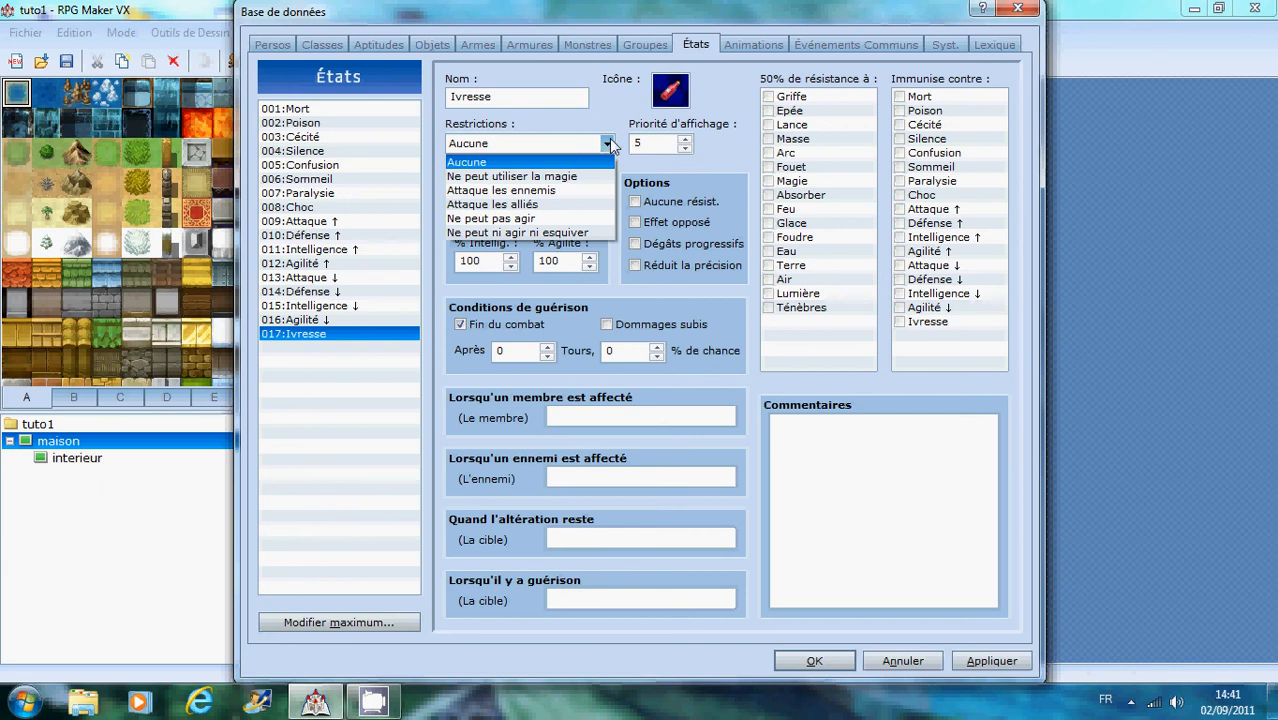
click(611, 146)
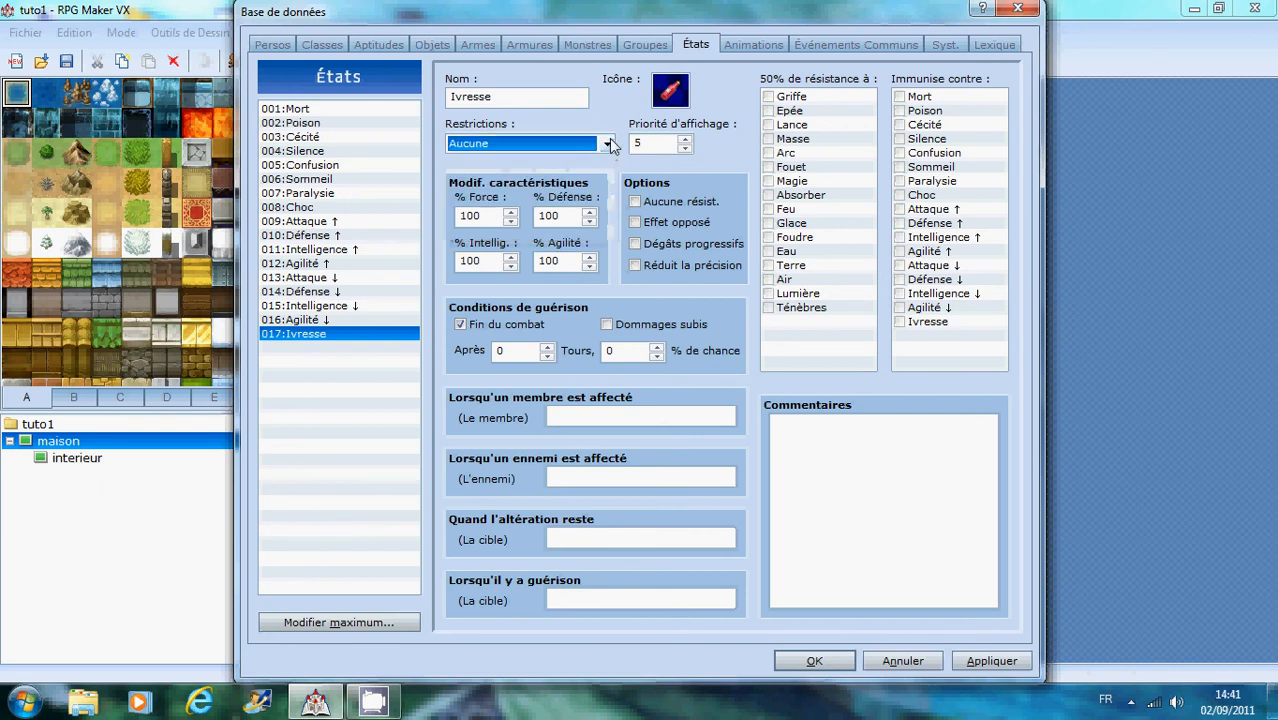
click(670, 145)
text(7)
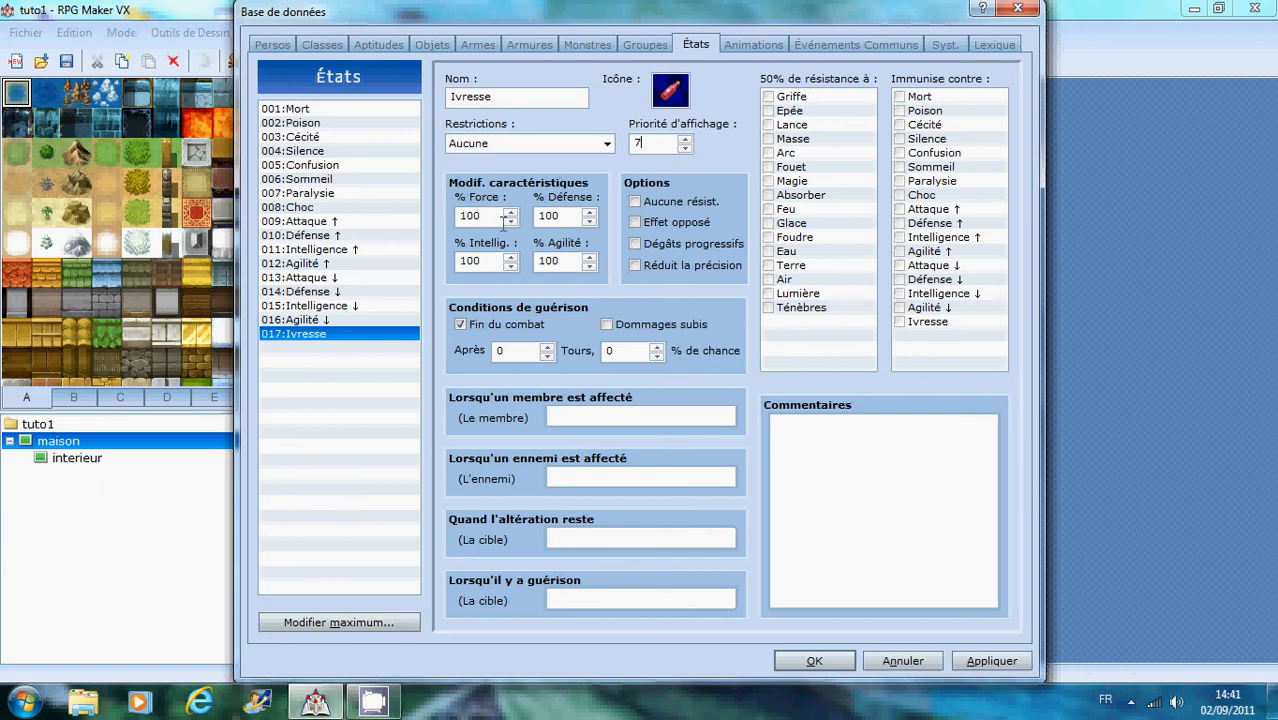
double_click(493, 218)
text(80)
- Disable Ivresse's recovery at the end of combat and set a 25% chance of recovery after 10 turns
click(480, 330)
double_click(521, 350)
text(10)
double_click(628, 351)
text(25)
- Enter "est ivre!" as Ivresse's message for both an affected party member and an affected enemy
text(est )
text(ivre)
text(.)
text(!)
click(610, 476)
text(est iv)
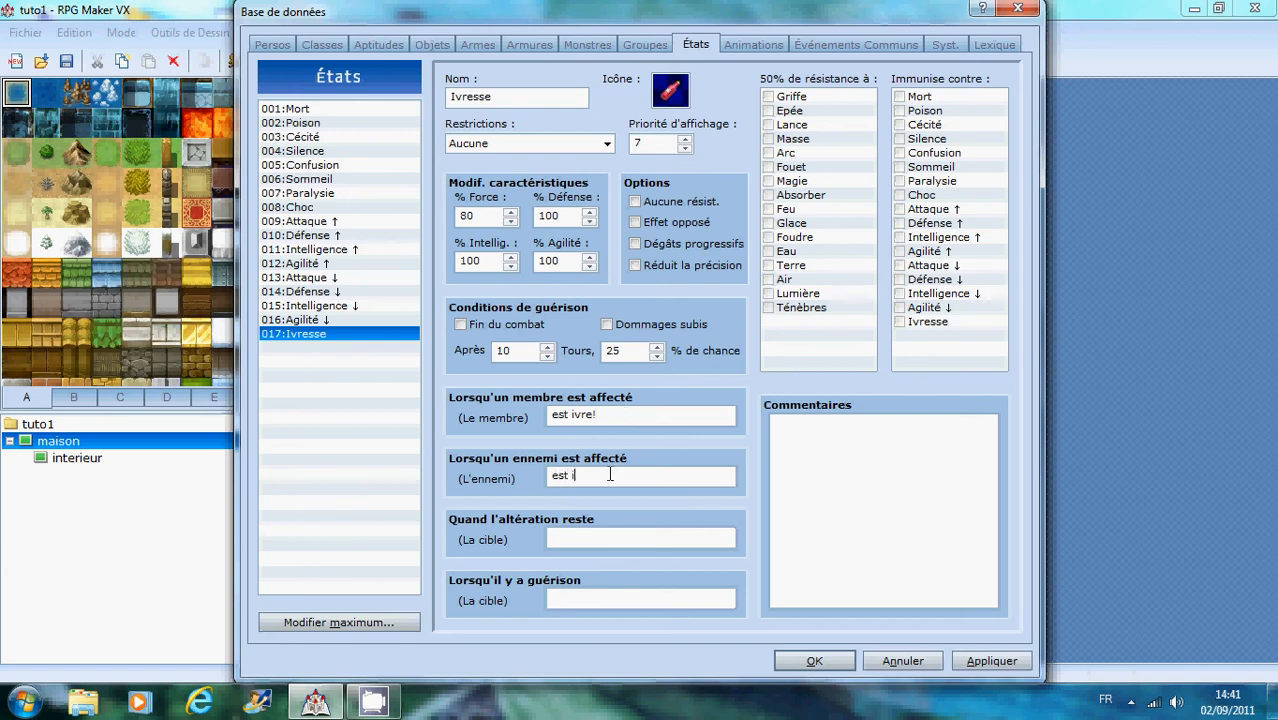
text(re)
text(!)
- Write Ivresse's persistence message as "ne désaoule pas..." and its recovery message as "n'est plus ivre!"
text(ne désa)
text(oule )
text(pas)
text(...)
click(587, 598)
text(n'est plus ivre)
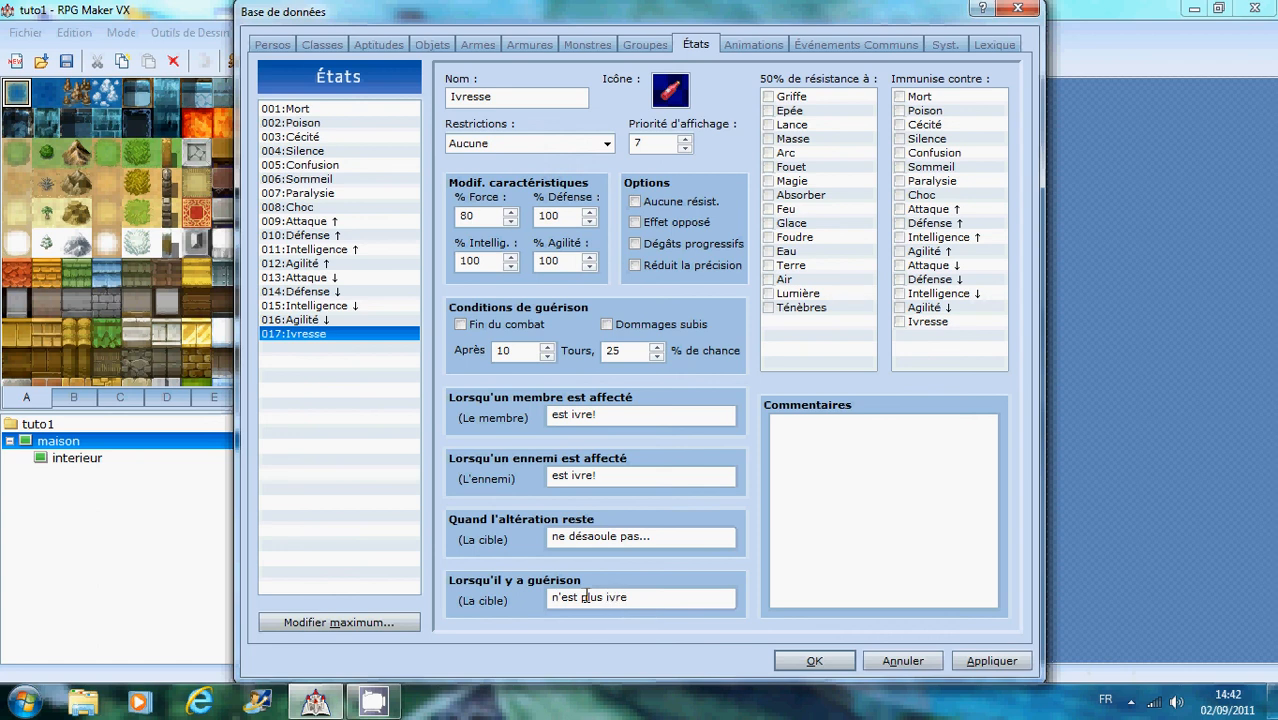
text(!)
- Enable Réduit la précision for Ivresse and immunity to Confusion and to every Attaque, Défense, Intelligence and Agilité increase and decrease
click(679, 270)
click(899, 154)
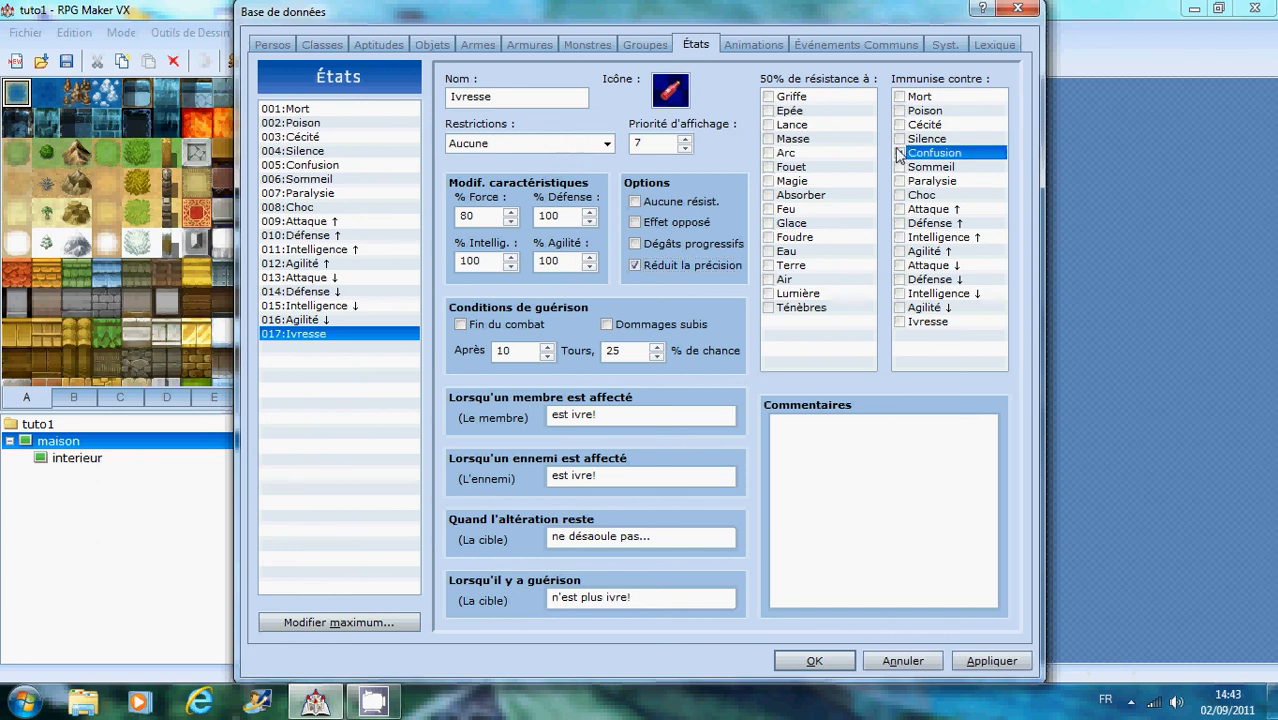
click(899, 209)
click(899, 223)
click(899, 237)
click(899, 251)
click(899, 265)
click(899, 279)
click(899, 293)
click(901, 321)
click(900, 308)
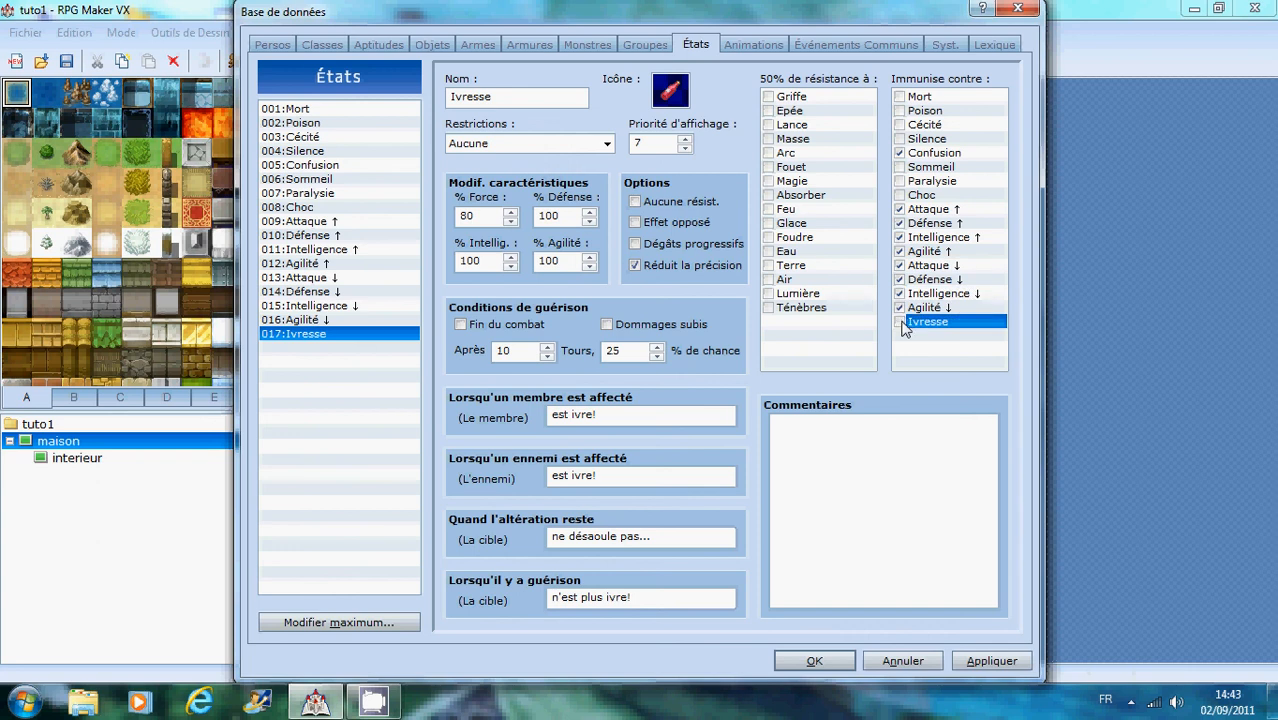
- Add the comment "lorsque l'on bois, on devoent saoul." to the Ivresse state
click(811, 476)
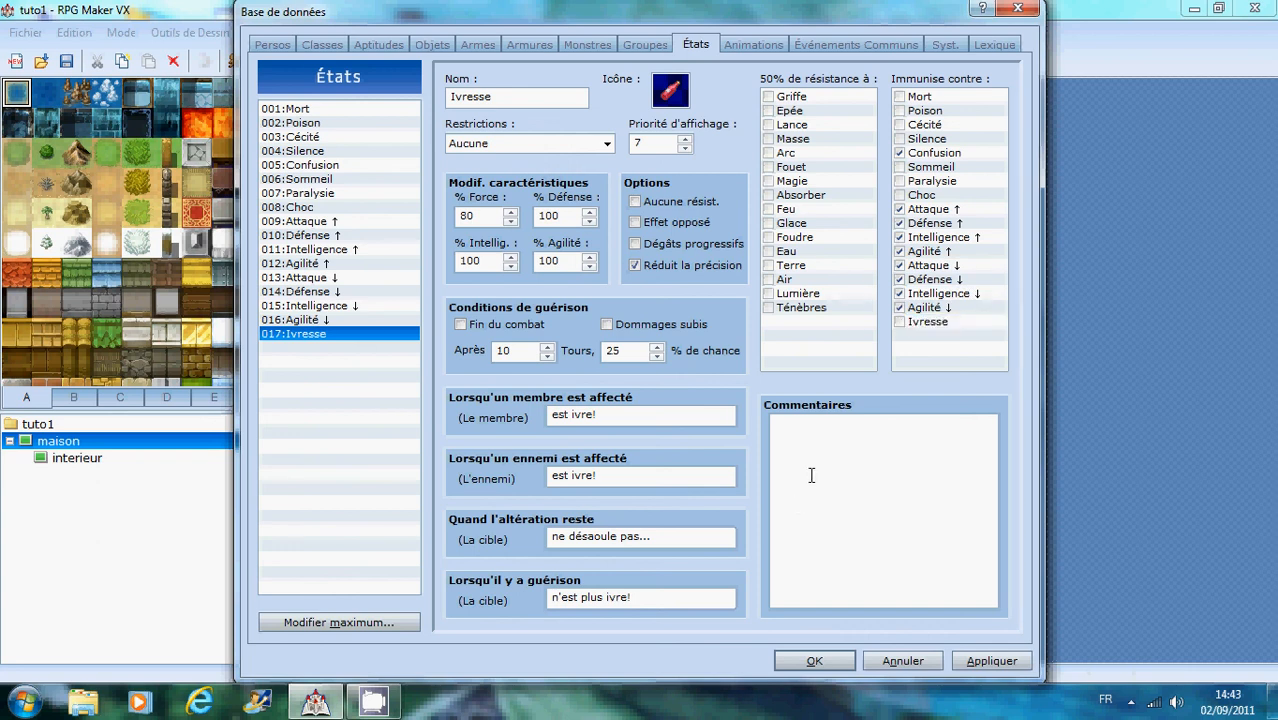
text(lorsqu)
text(_e)
key(BackSpace)
key(BackSpace)
text(e l'on bois, on devoent saoul.)
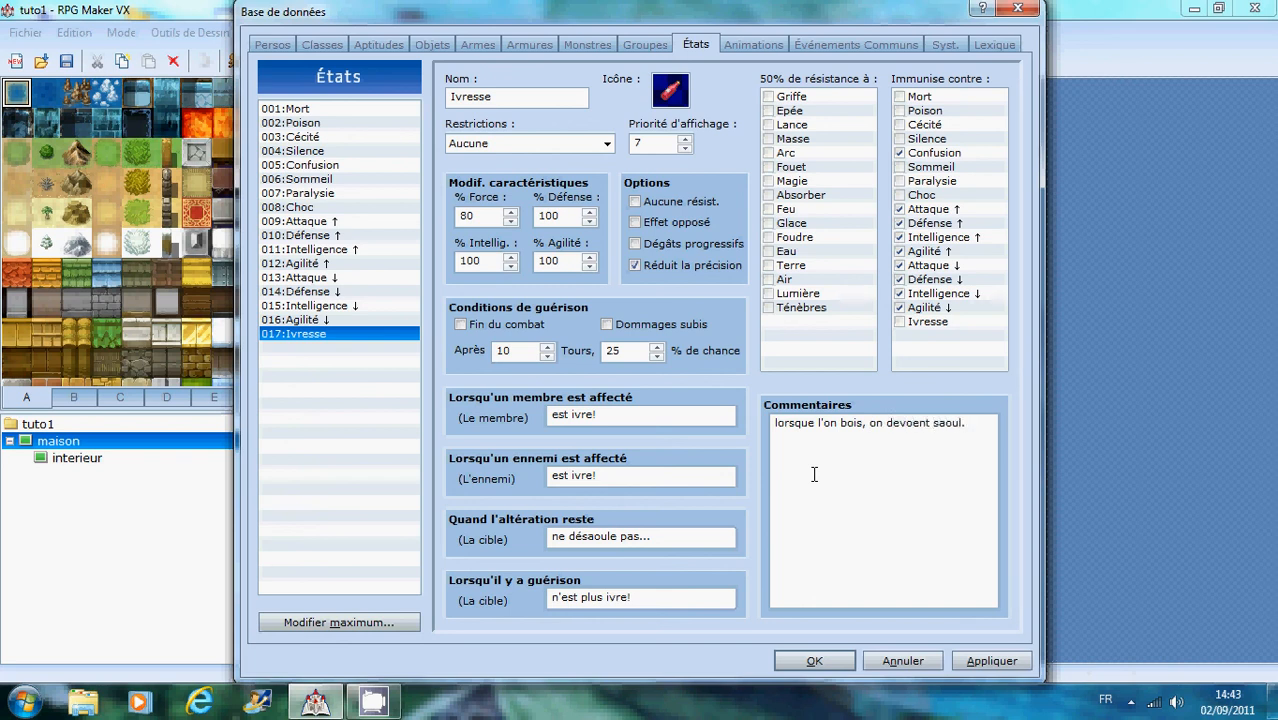
right_click(388, 706)
key(Escape)
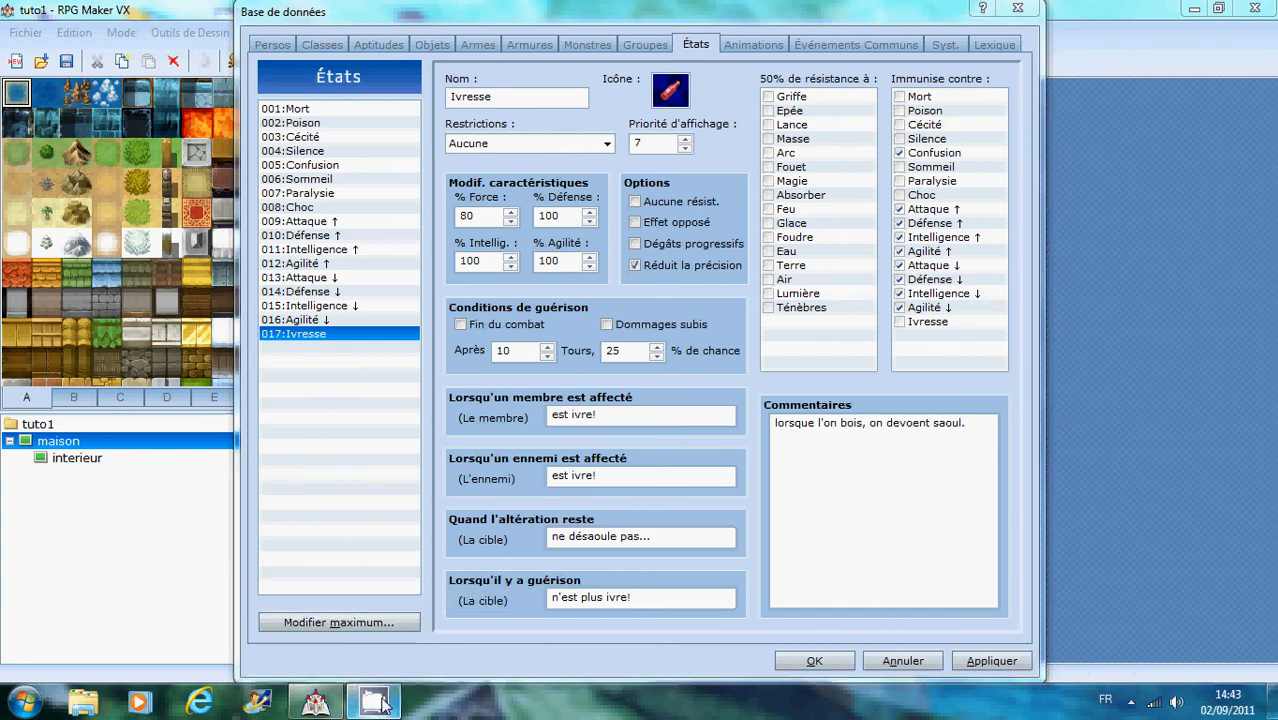
click(1131, 702)
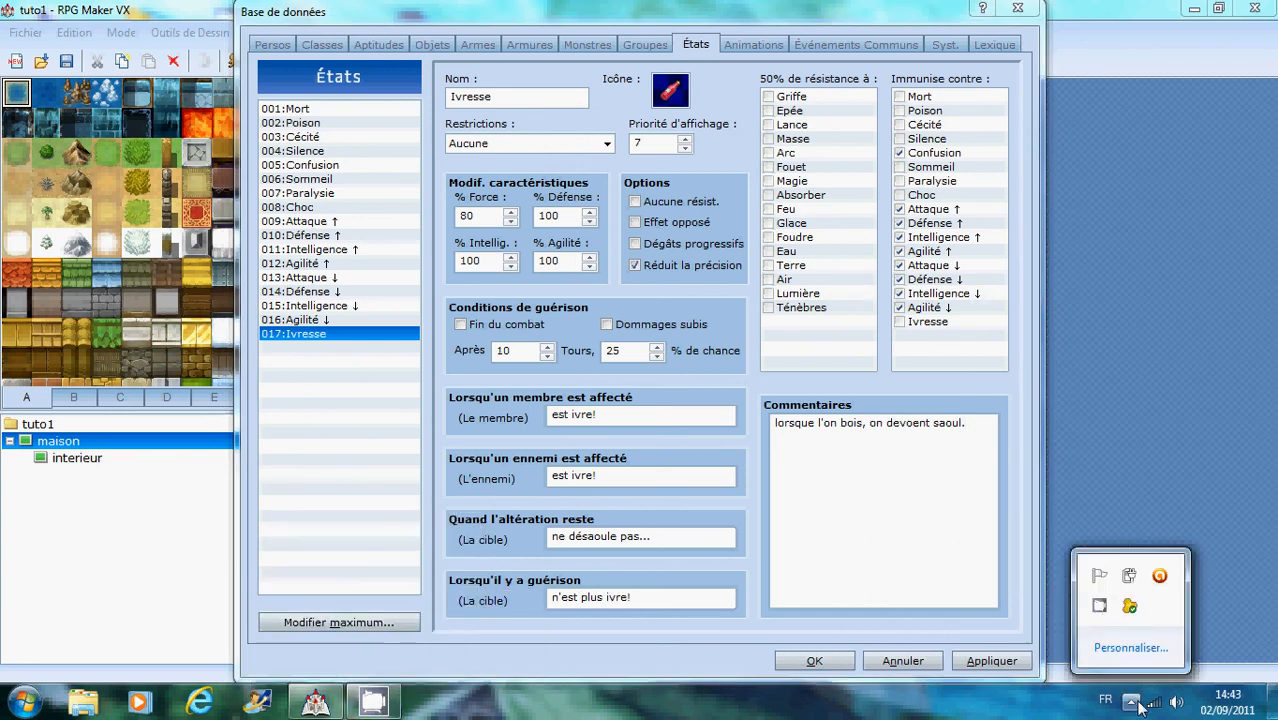
click(1099, 605)
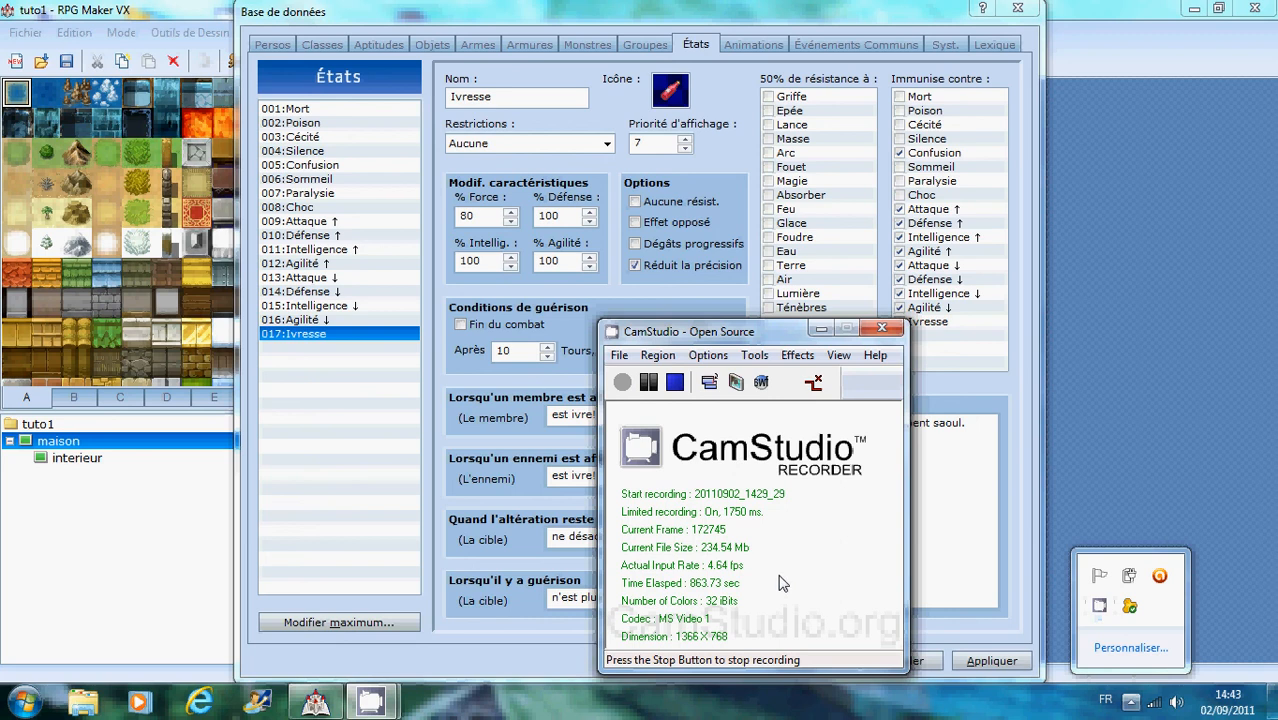